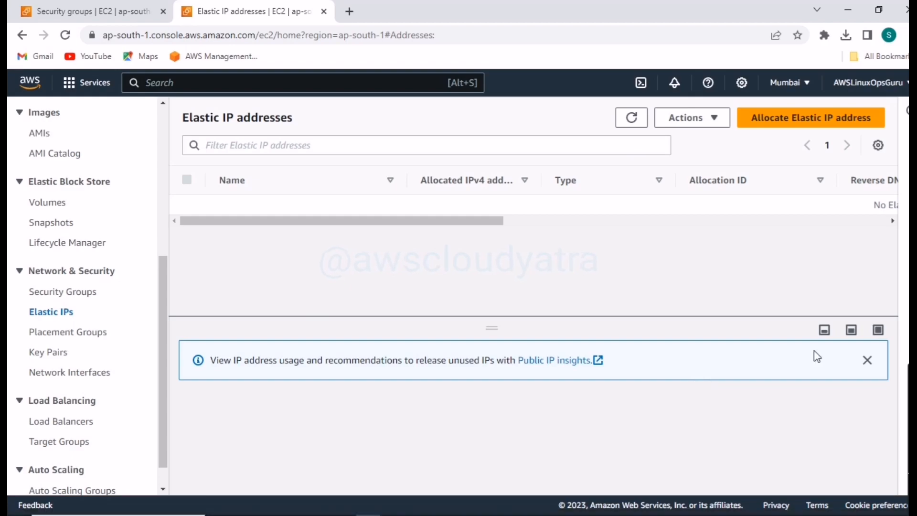
- Dismiss the Public IP insights notice on the Elastic IP addresses page and switch to AWS IP Address.pdf in Adobe Acrobat
{"action": "left_click", "coordinate": [868, 362]}
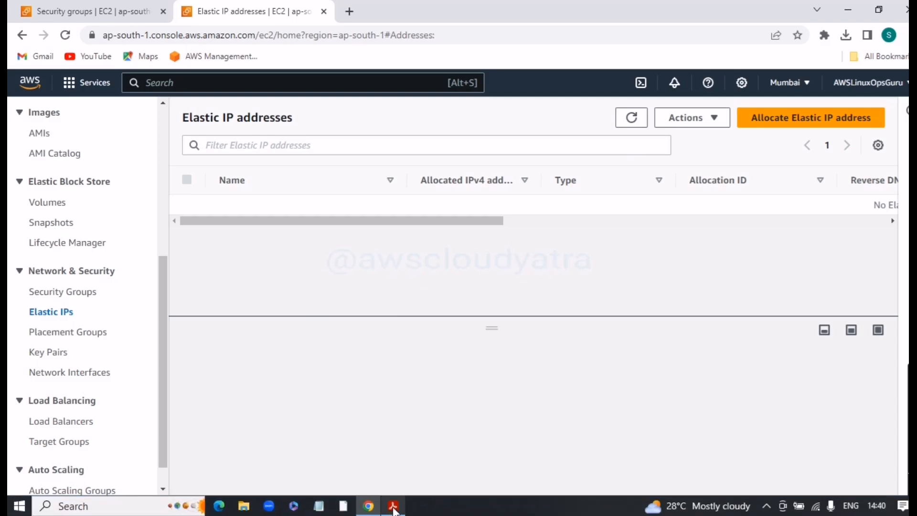
{"action": "left_click", "coordinate": [394, 508]}
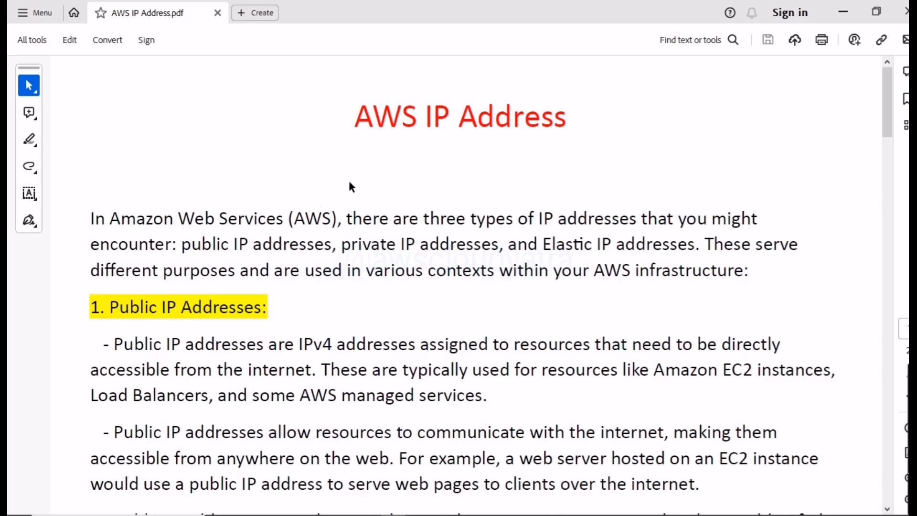
- Skim the document's sections on public, private and Elastic IP addresses, and return to the Public IP Addresses section
{"action": "scroll", "coordinate": [246, 204], "scroll_direction": "down", "scroll_amount": 1}
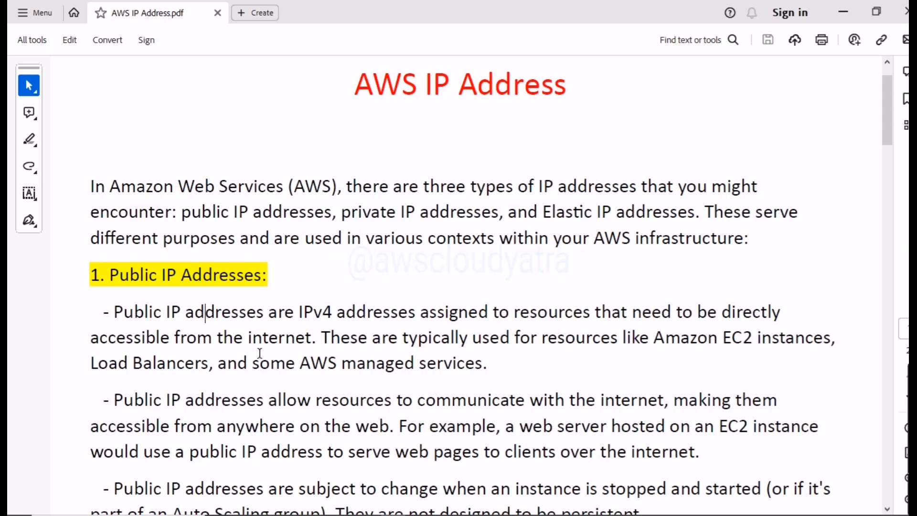
{"action": "scroll", "coordinate": [259, 353], "scroll_direction": "down", "scroll_amount": 10}
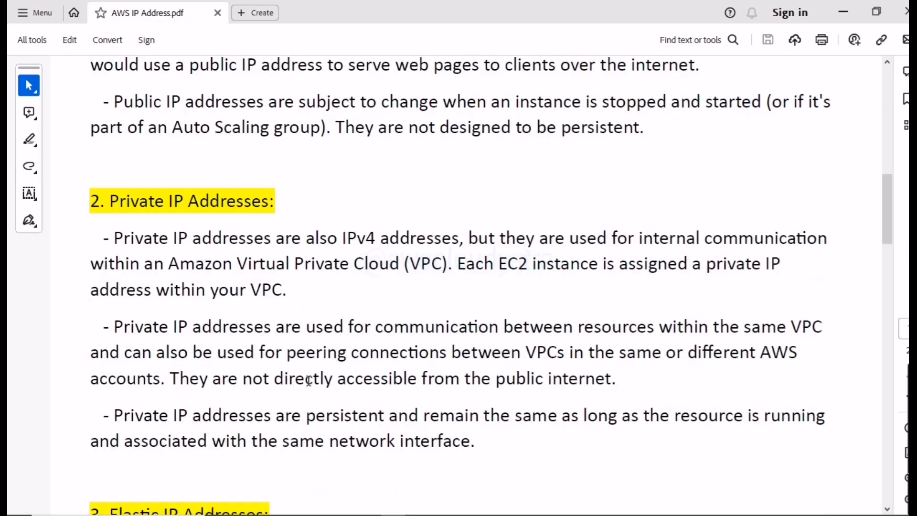
{"action": "scroll", "coordinate": [306, 454], "scroll_direction": "down", "scroll_amount": 1}
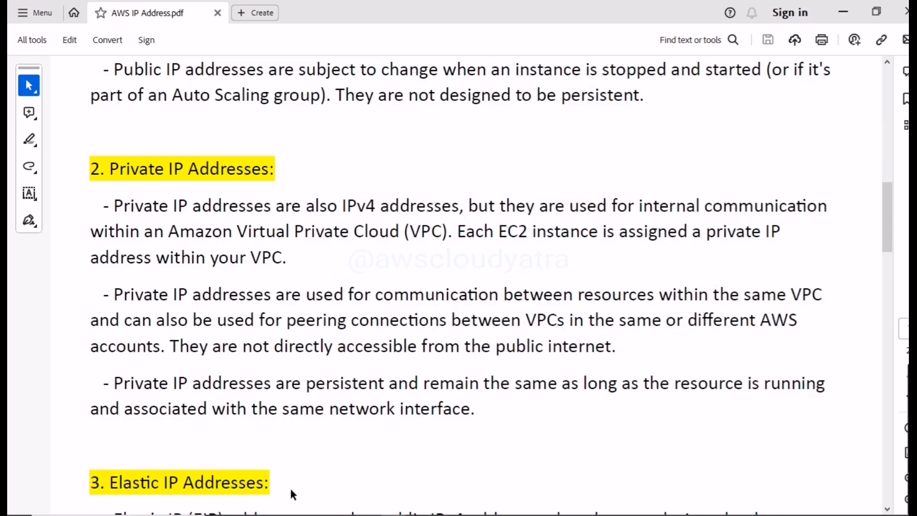
{"action": "scroll", "coordinate": [288, 486], "scroll_direction": "down", "scroll_amount": 2}
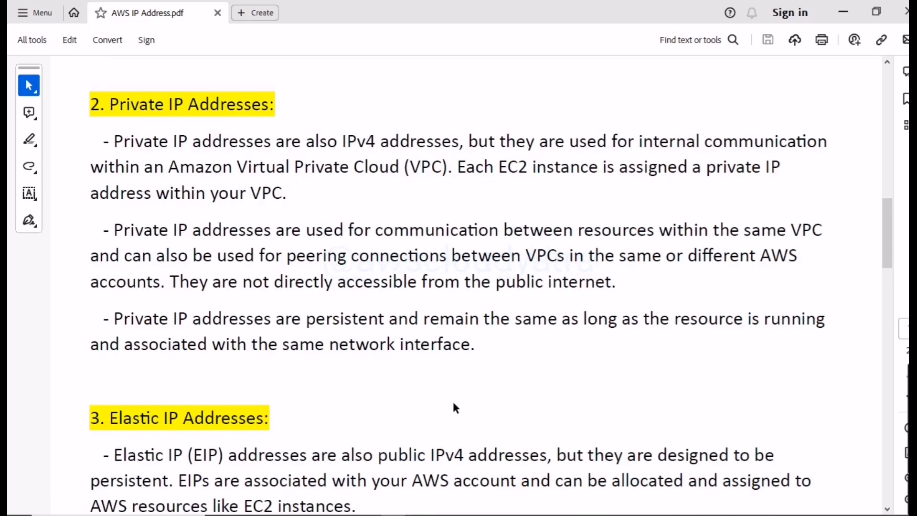
{"action": "scroll", "coordinate": [410, 375], "scroll_direction": "up", "scroll_amount": 8}
{"action": "scroll", "coordinate": [410, 373], "scroll_direction": "up", "scroll_amount": 4}
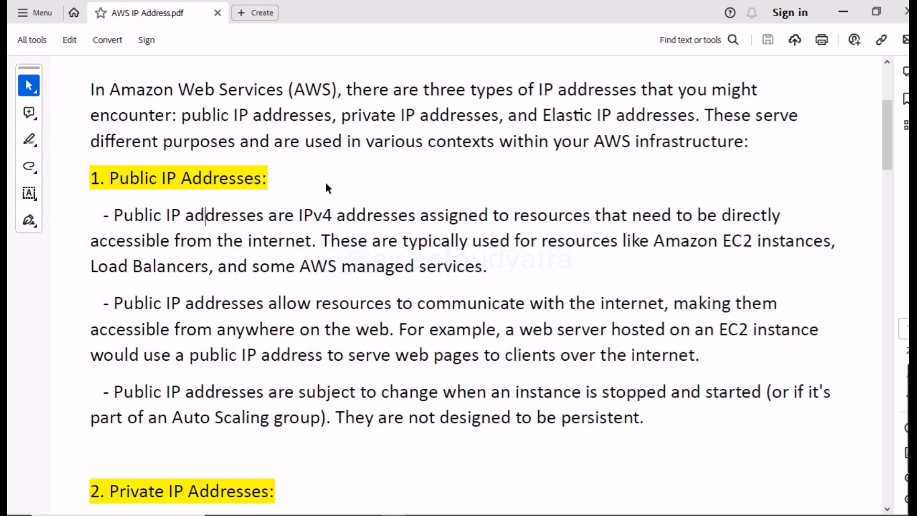
- Read the first paragraph under Public IP Addresses, selecting its text to follow along
{"action": "left_click", "coordinate": [115, 215]}
{"action": "left_click_drag", "start_coordinate": [114, 215], "coordinate": [491, 283]}
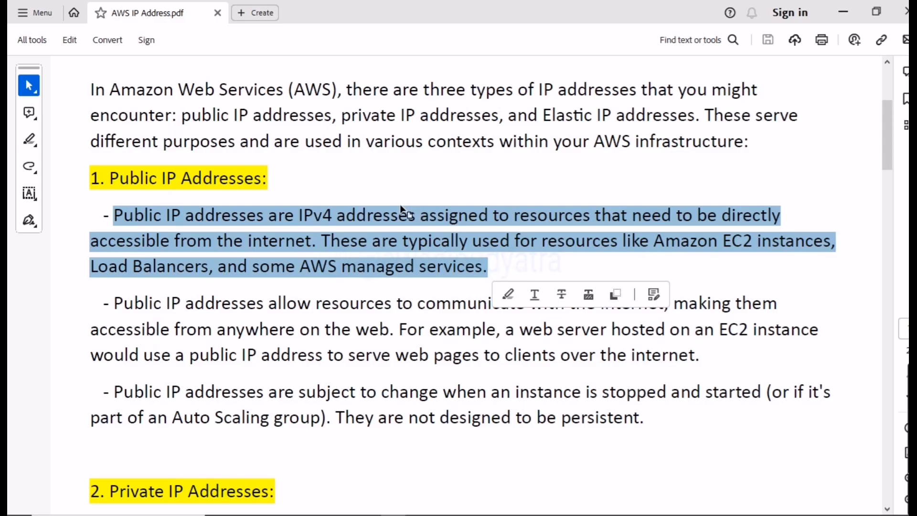
{"action": "left_click", "coordinate": [327, 191]}
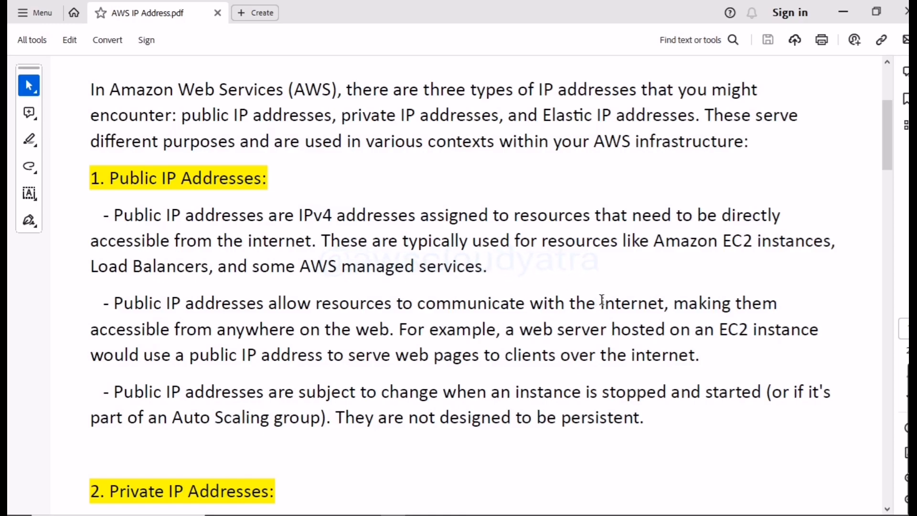
- Examine the example of a web server hosted on an EC2 instance in the Public IP Addresses section, selecting its key phrases
{"action": "left_click_drag", "start_coordinate": [519, 329], "coordinate": [807, 334]}
{"action": "left_click", "coordinate": [711, 368]}
{"action": "left_click_drag", "start_coordinate": [521, 329], "coordinate": [819, 331]}
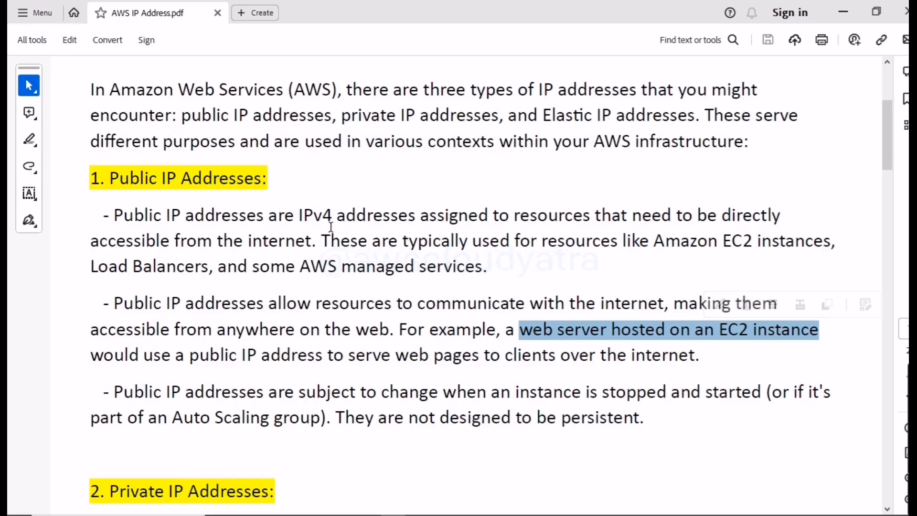
{"action": "left_click_drag", "start_coordinate": [267, 214], "coordinate": [138, 214]}
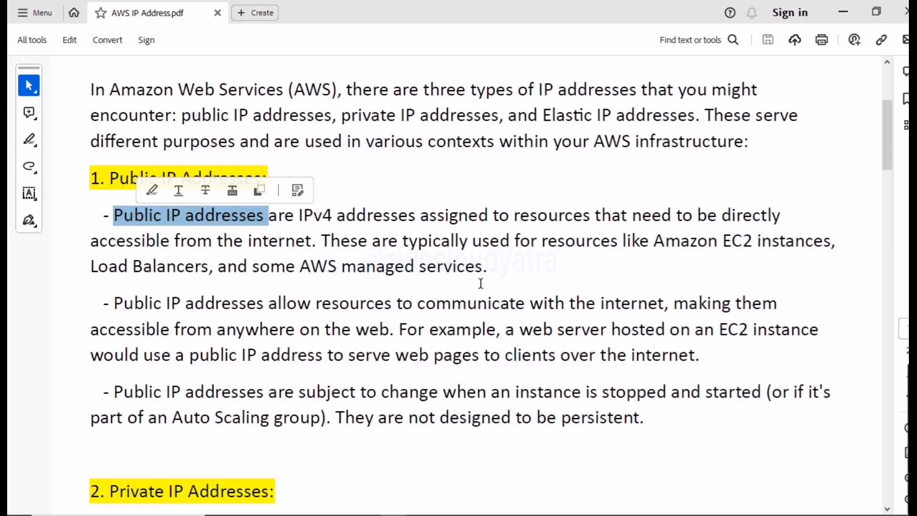
{"action": "left_click", "coordinate": [530, 278]}
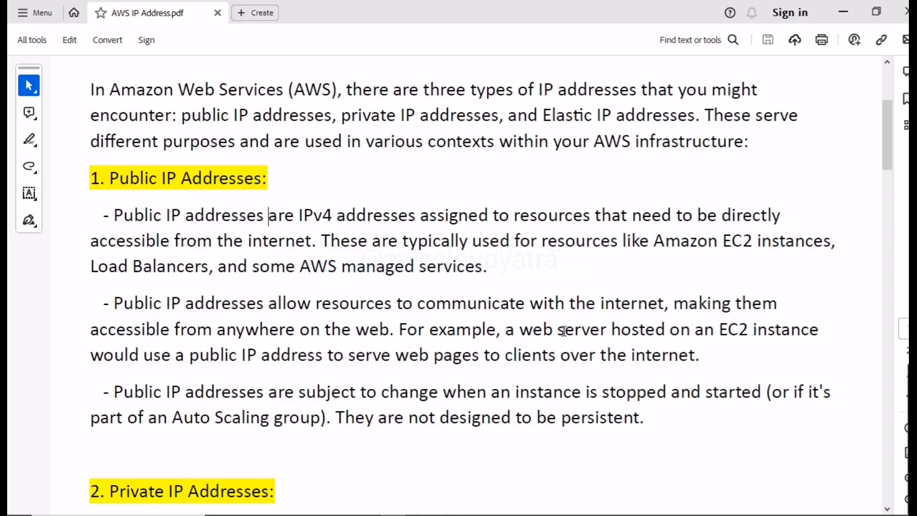
{"action": "left_click_drag", "start_coordinate": [525, 330], "coordinate": [820, 331]}
{"action": "left_click_drag", "start_coordinate": [269, 178], "coordinate": [109, 178]}
{"action": "left_click", "coordinate": [422, 194]}
{"action": "left_click_drag", "start_coordinate": [520, 330], "coordinate": [706, 360]}
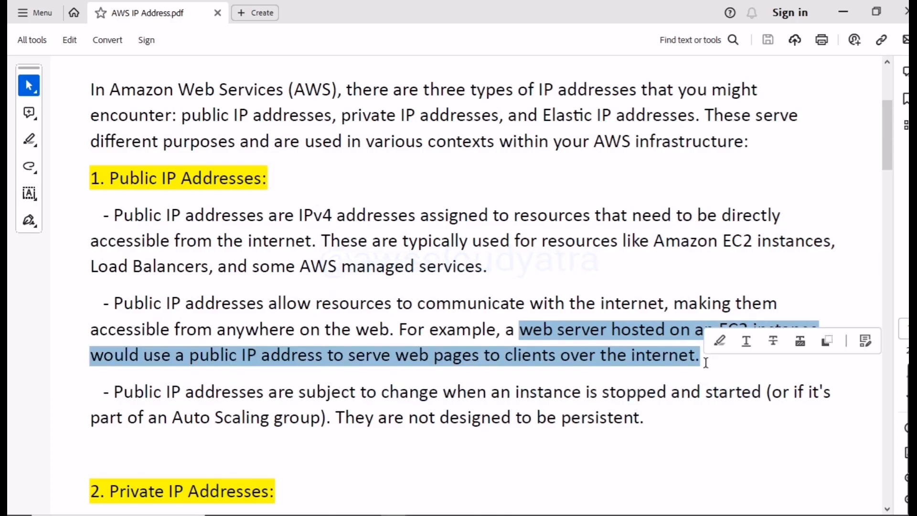
{"action": "left_click", "coordinate": [464, 455]}
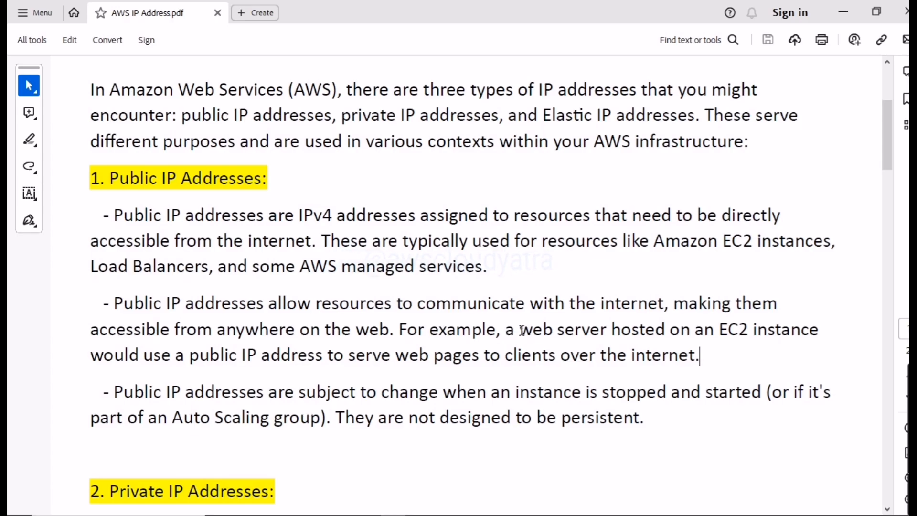
{"action": "left_click", "coordinate": [537, 243]}
{"action": "double_click", "coordinate": [523, 332]}
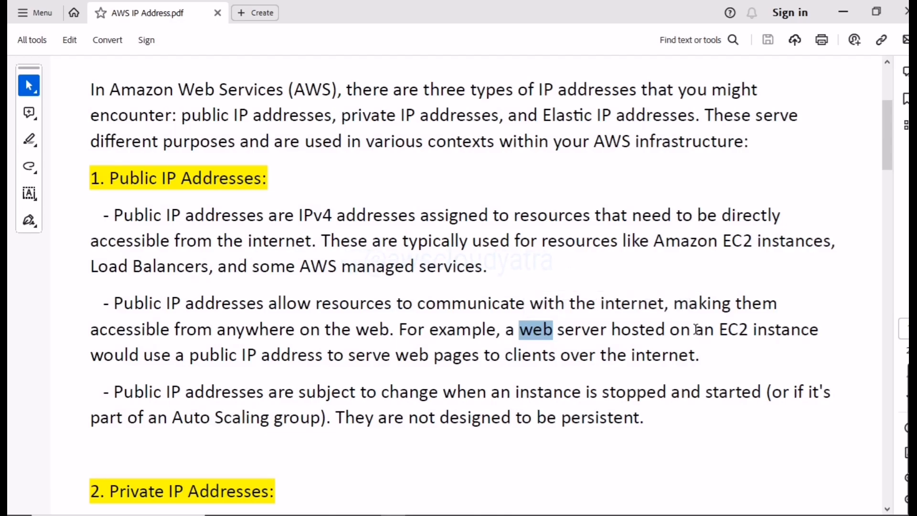
{"action": "left_click_drag", "start_coordinate": [720, 330], "coordinate": [798, 329]}
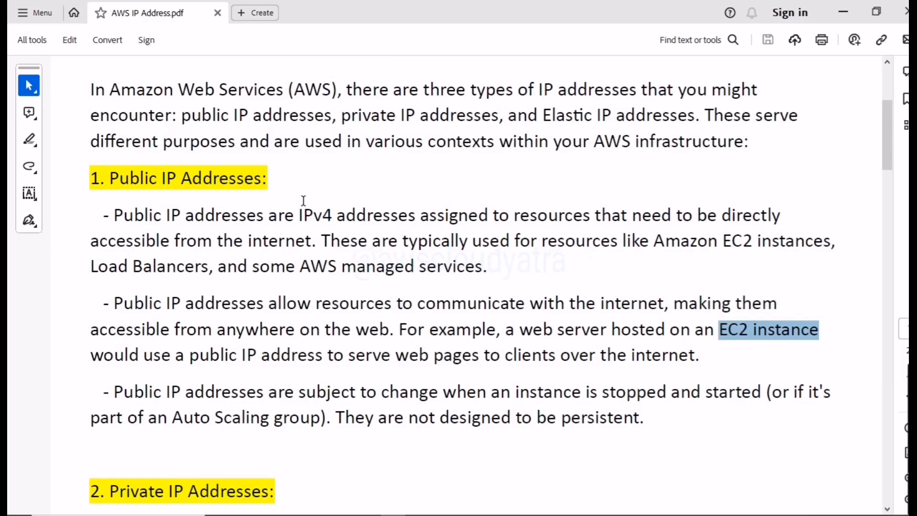
{"action": "left_click", "coordinate": [281, 184]}
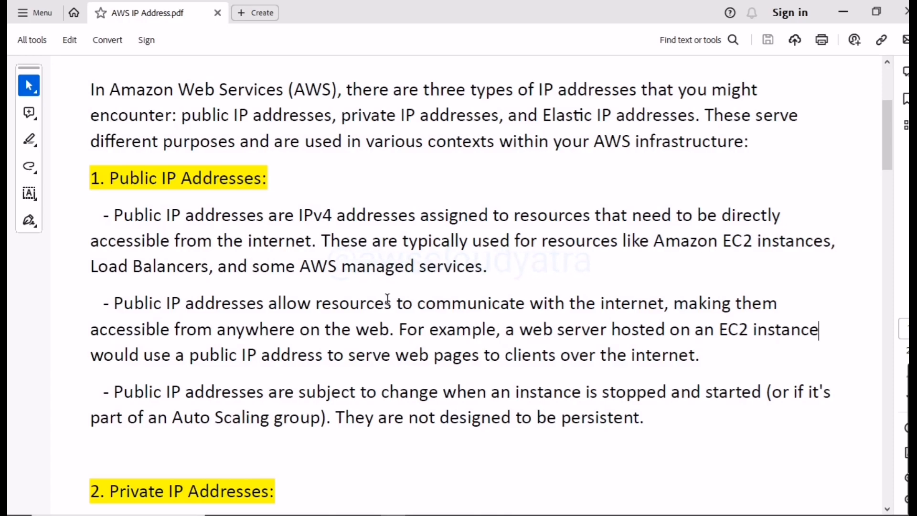
{"action": "left_click", "coordinate": [428, 393]}
- Find the Private IP Addresses section and read its first paragraph, selecting the whole text
{"action": "scroll", "coordinate": [410, 372], "scroll_direction": "down", "scroll_amount": 2}
{"action": "double_click", "coordinate": [295, 429]}
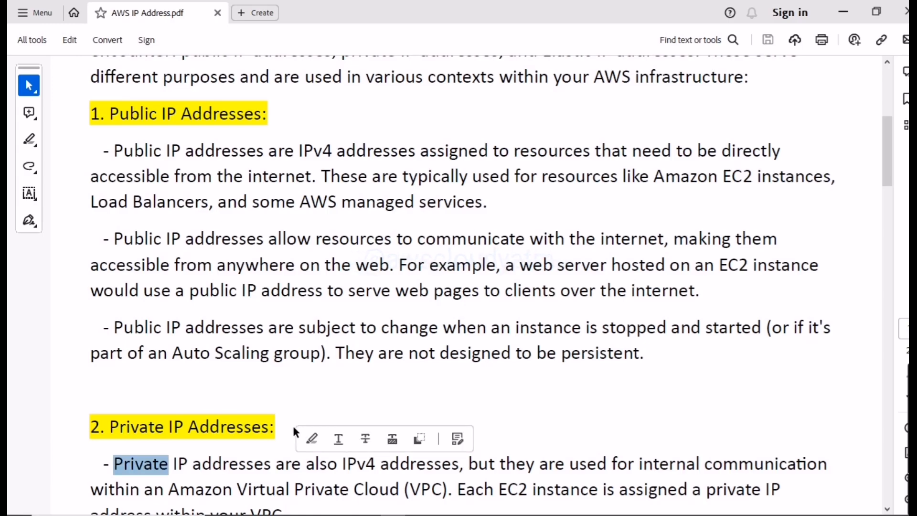
{"action": "left_click", "coordinate": [462, 404]}
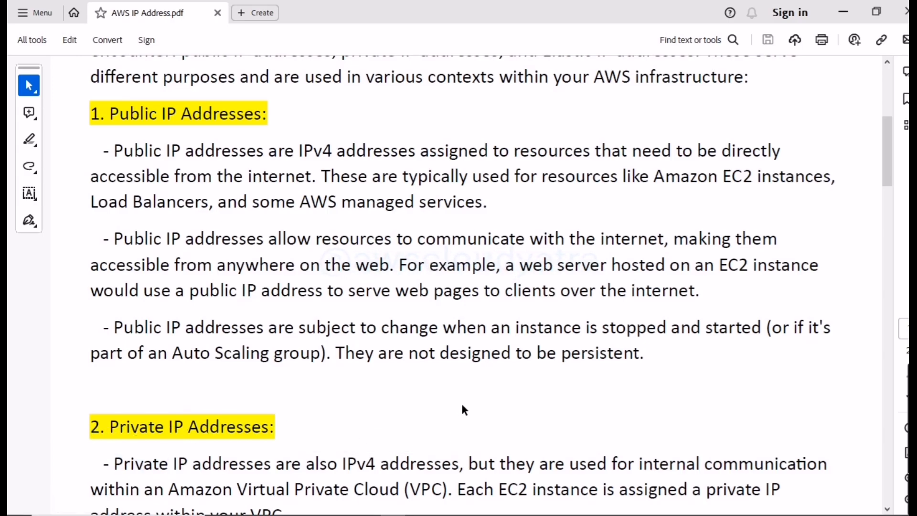
{"action": "scroll", "coordinate": [534, 171], "scroll_direction": "down", "scroll_amount": 3}
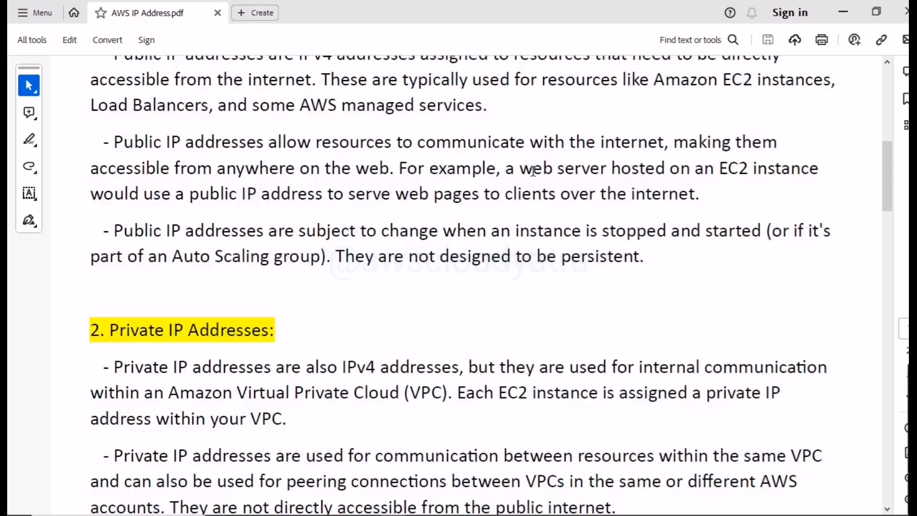
{"action": "scroll", "coordinate": [534, 171], "scroll_direction": "down", "scroll_amount": 1}
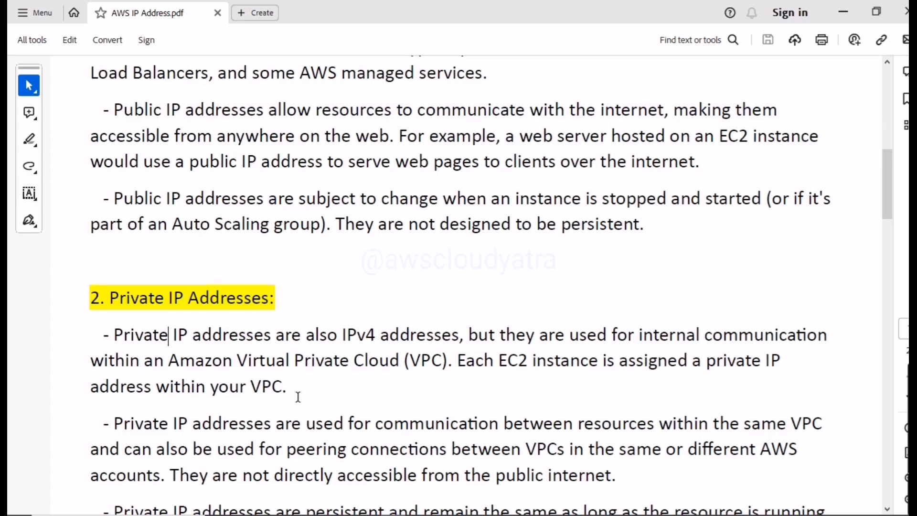
{"action": "left_click_drag", "start_coordinate": [306, 382], "coordinate": [122, 332]}
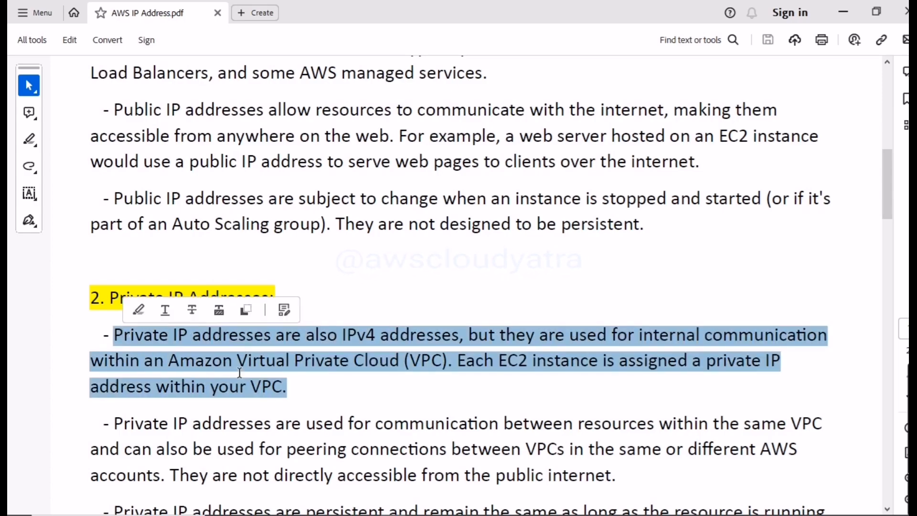
{"action": "left_click", "coordinate": [303, 412]}
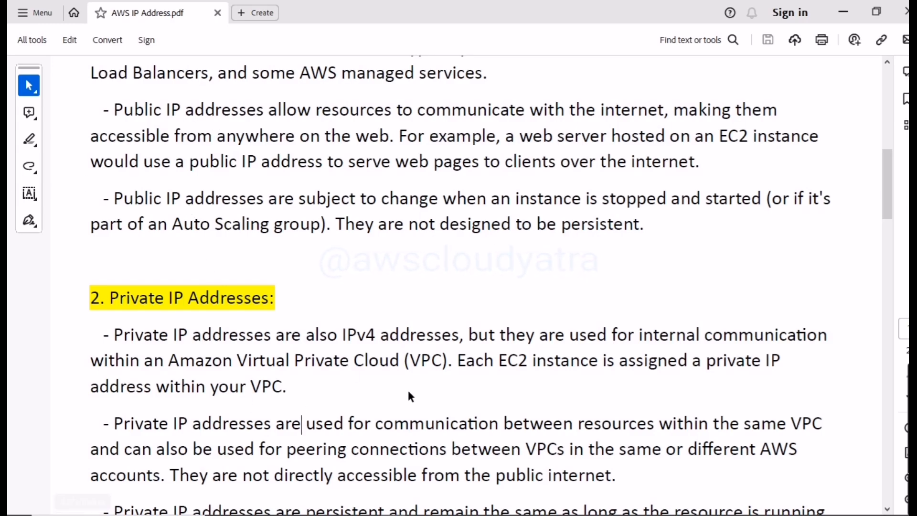
- Examine the Private IP Addresses heading and the sentences on internal communication within an Amazon VPC, selecting them while reading
{"action": "left_click", "coordinate": [499, 338]}
{"action": "left_click_drag", "start_coordinate": [524, 344], "coordinate": [449, 367]}
{"action": "left_click", "coordinate": [505, 406]}
{"action": "left_click_drag", "start_coordinate": [276, 385], "coordinate": [282, 385]}
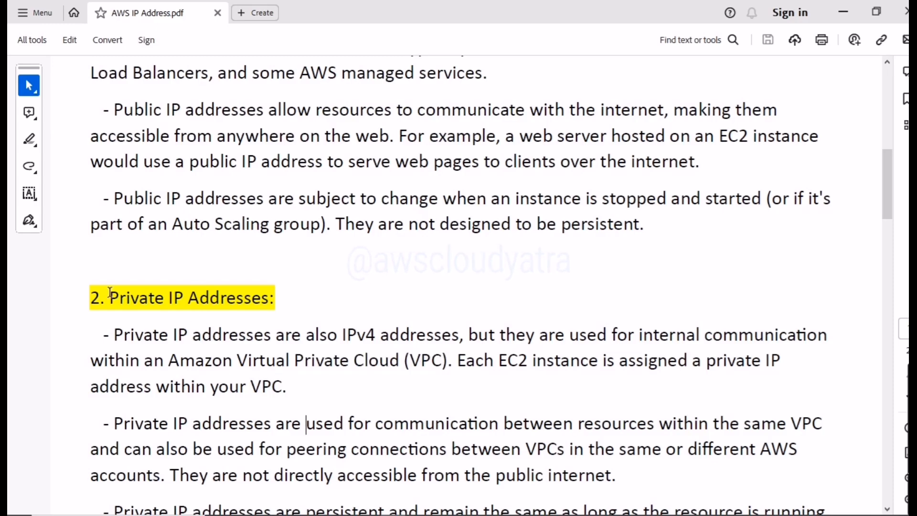
{"action": "left_click_drag", "start_coordinate": [109, 298], "coordinate": [276, 299]}
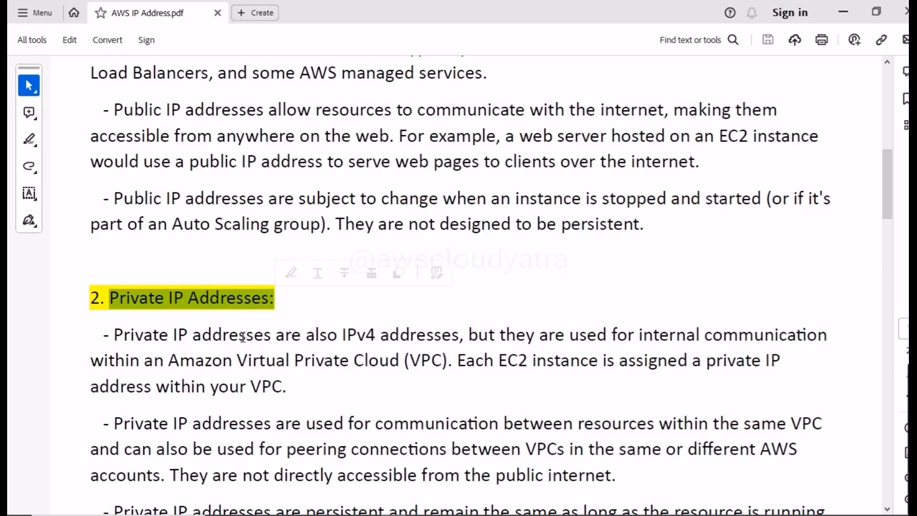
{"action": "left_click", "coordinate": [300, 390]}
{"action": "left_click_drag", "start_coordinate": [300, 389], "coordinate": [109, 361]}
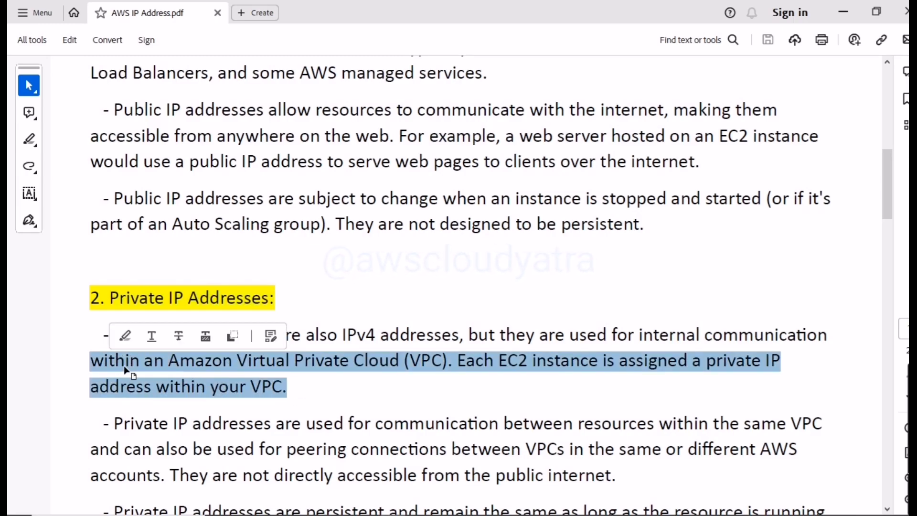
{"action": "left_click", "coordinate": [318, 393]}
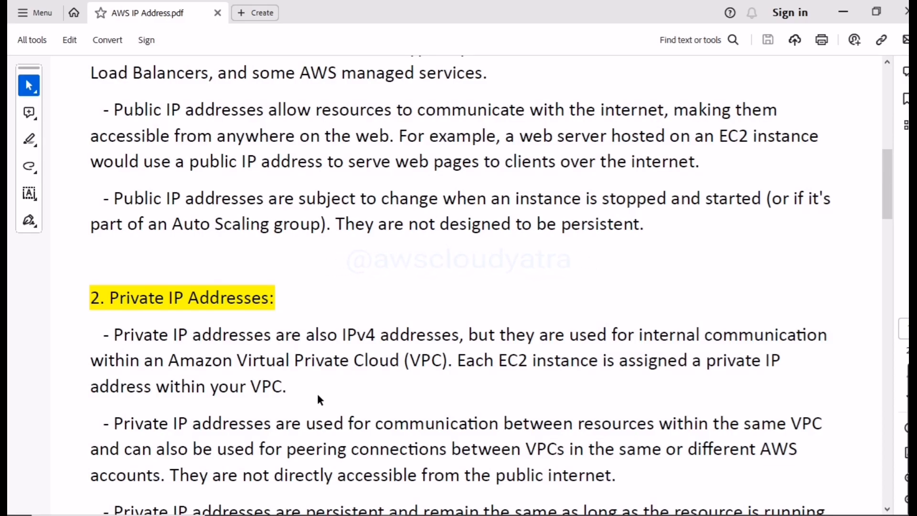
- Read the paragraph on the persistence of private IP addresses, selecting its text
{"action": "scroll", "coordinate": [403, 417], "scroll_direction": "down", "scroll_amount": 2}
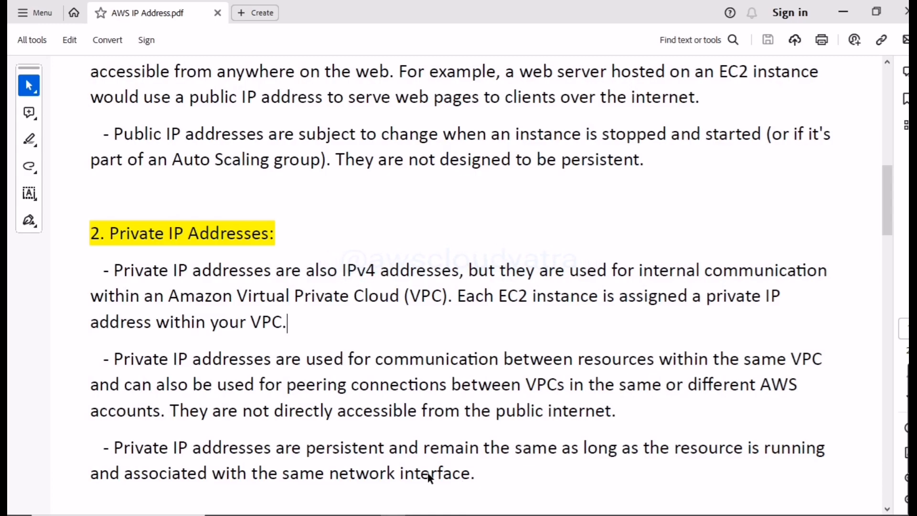
{"action": "left_click_drag", "start_coordinate": [114, 450], "coordinate": [477, 479]}
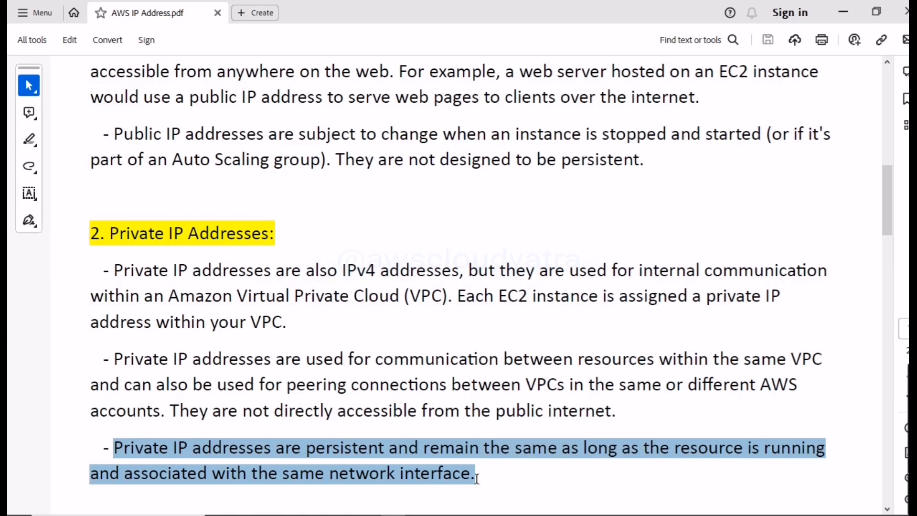
{"action": "left_click", "coordinate": [428, 239]}
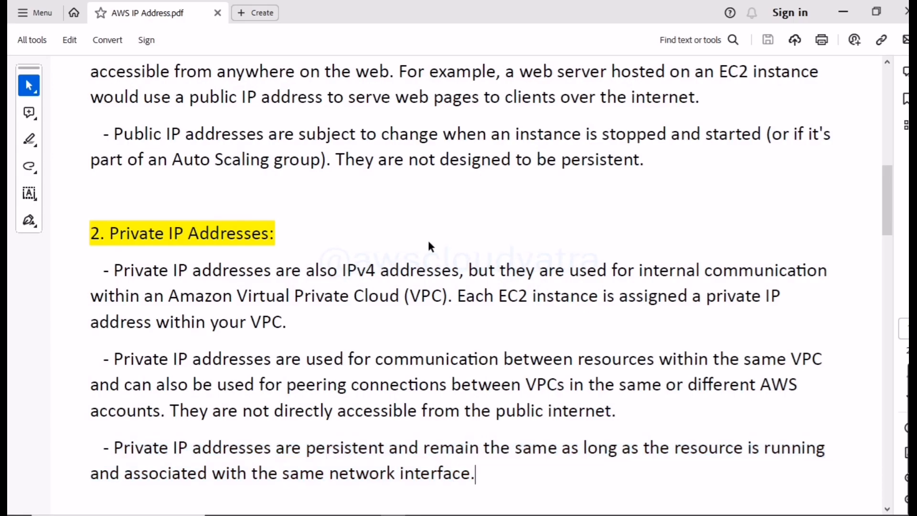
- Review the private IP section again and go back to the Public IP Addresses heading, selecting it for comparison
{"action": "scroll", "coordinate": [428, 238], "scroll_direction": "up", "scroll_amount": 2}
{"action": "scroll", "coordinate": [428, 239], "scroll_direction": "down", "scroll_amount": 1}
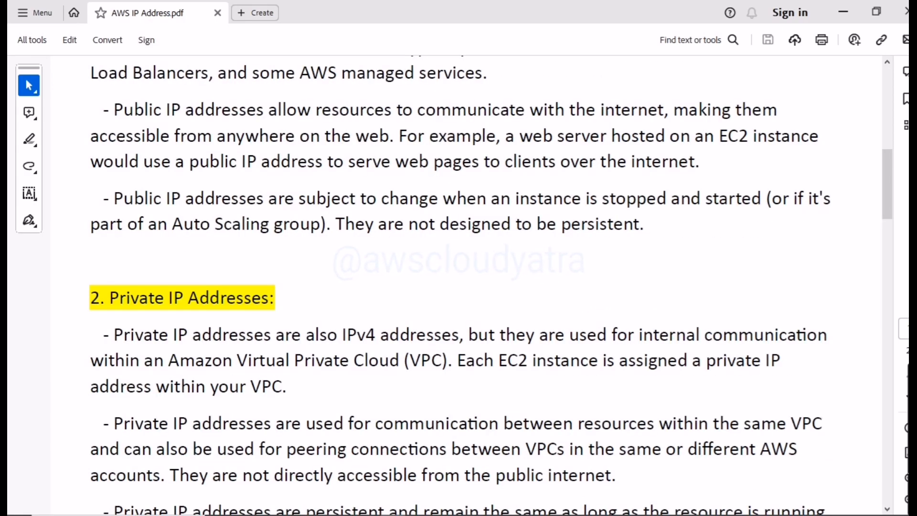
{"action": "scroll", "coordinate": [268, 192], "scroll_direction": "down", "scroll_amount": 3}
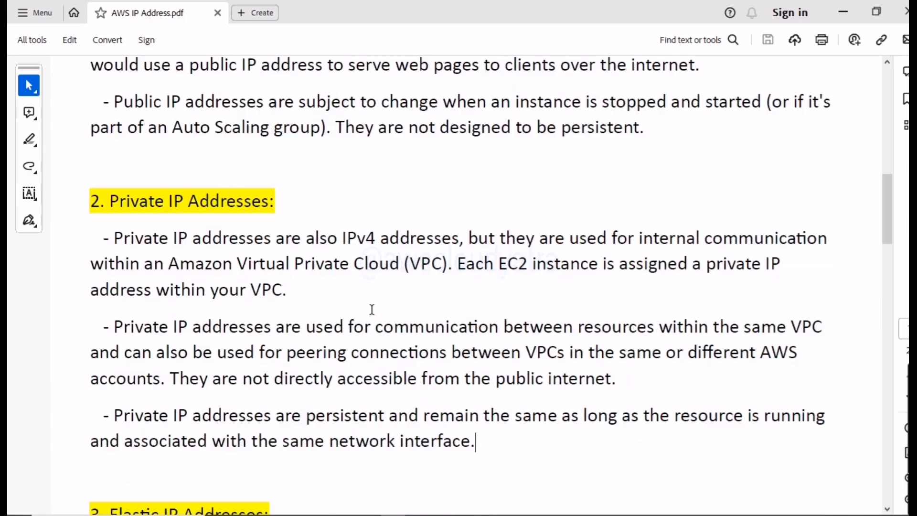
{"action": "scroll", "coordinate": [268, 192], "scroll_direction": "up", "scroll_amount": 6}
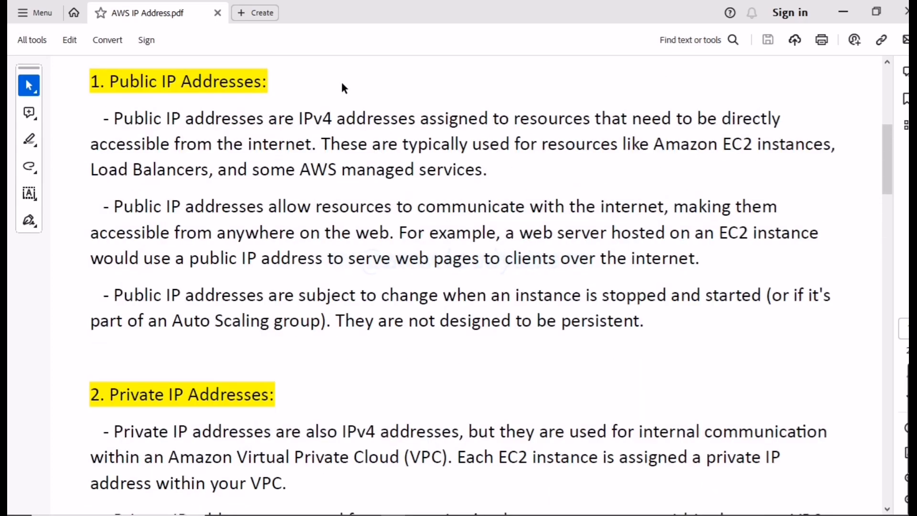
{"action": "left_click_drag", "start_coordinate": [91, 82], "coordinate": [338, 88]}
{"action": "left_click", "coordinate": [337, 85]}
{"action": "left_click_drag", "start_coordinate": [87, 81], "coordinate": [295, 84]}
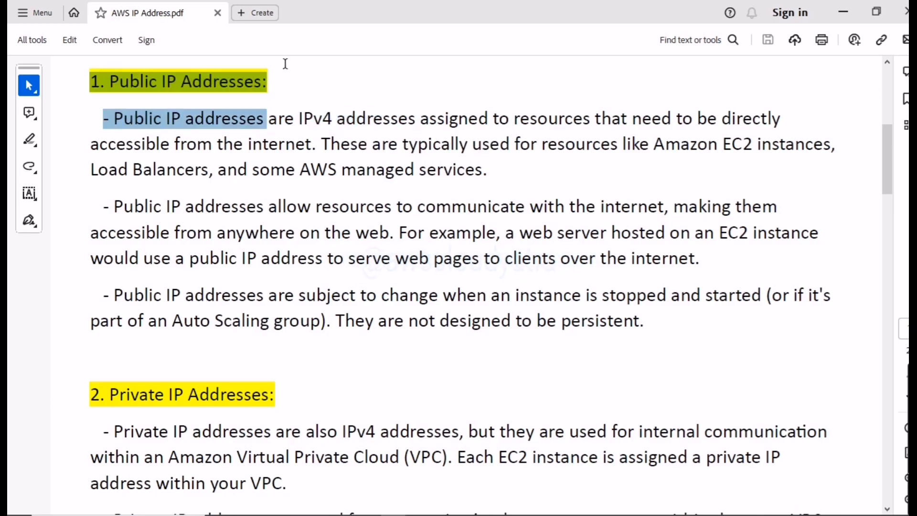
{"action": "left_click", "coordinate": [292, 96]}
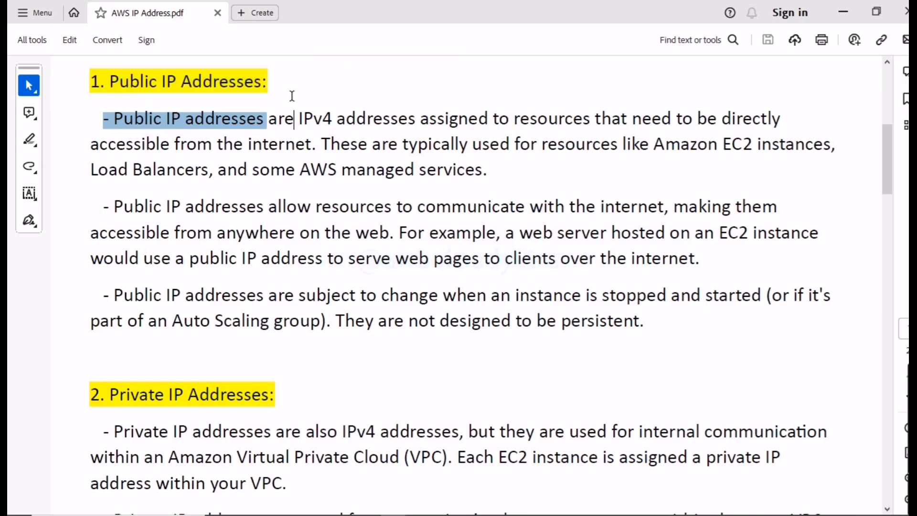
- Review the public and private IP sections, selecting the paragraph on public IP communication with the internet, and continue to the Elastic IP Addresses section
{"action": "scroll", "coordinate": [261, 181], "scroll_direction": "down", "scroll_amount": 2}
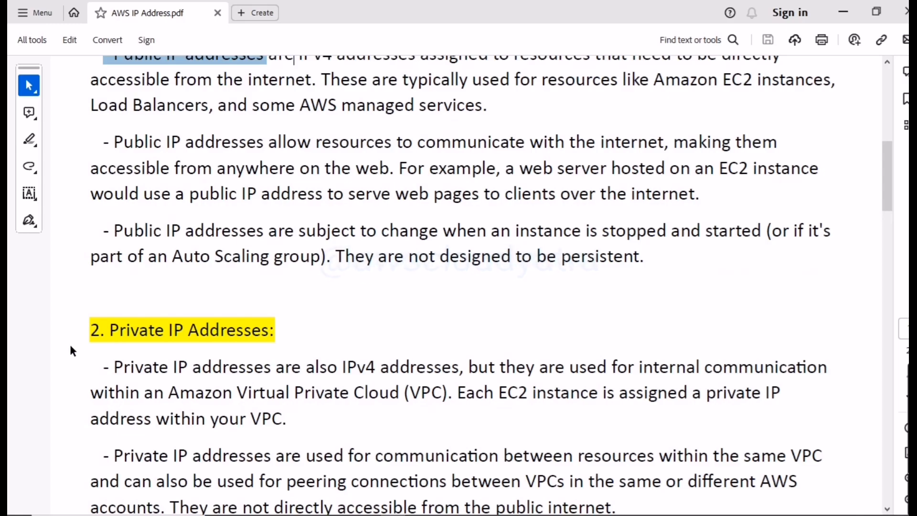
{"action": "scroll", "coordinate": [316, 354], "scroll_direction": "down", "scroll_amount": 4}
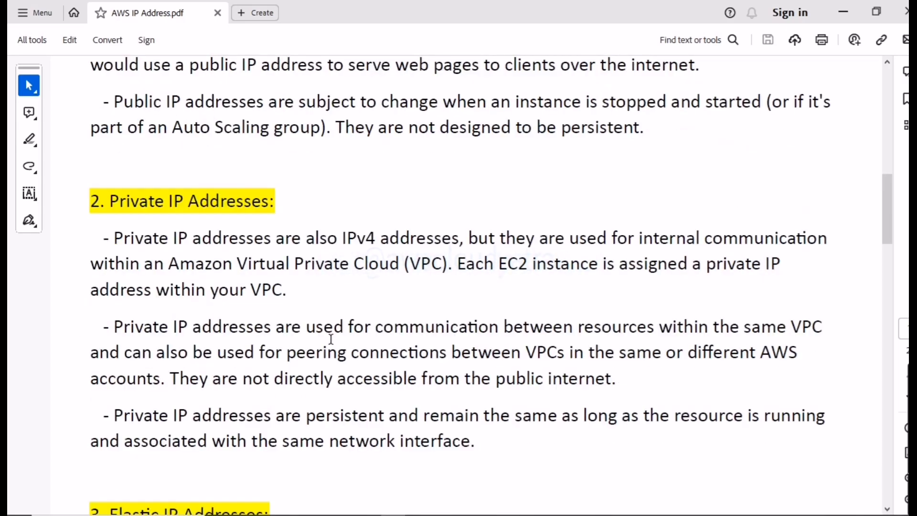
{"action": "scroll", "coordinate": [331, 338], "scroll_direction": "down", "scroll_amount": 3}
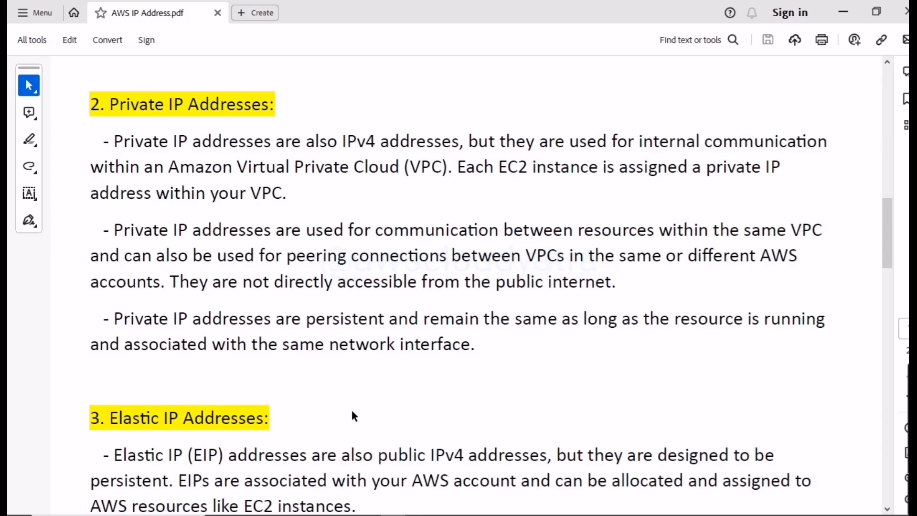
{"action": "scroll", "coordinate": [314, 414], "scroll_direction": "up", "scroll_amount": 6}
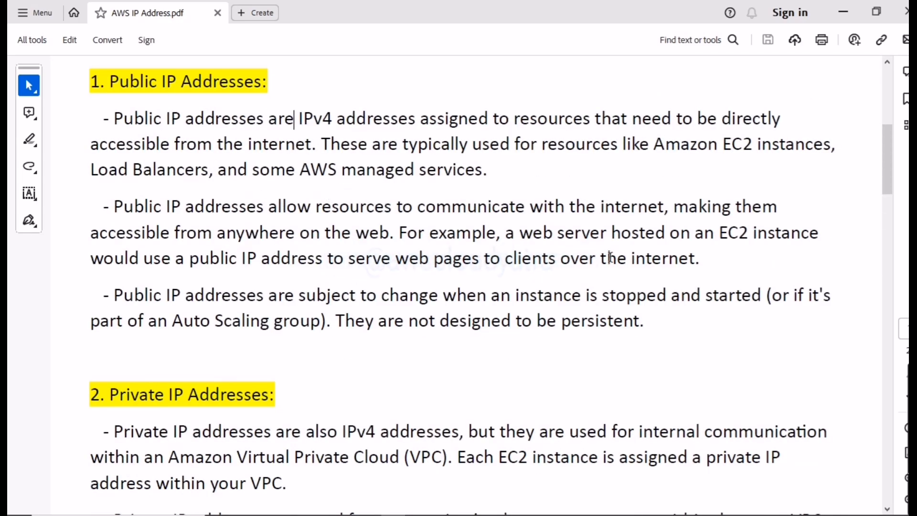
{"action": "left_click_drag", "start_coordinate": [703, 264], "coordinate": [117, 207]}
{"action": "scroll", "coordinate": [162, 257], "scroll_direction": "down", "scroll_amount": 5}
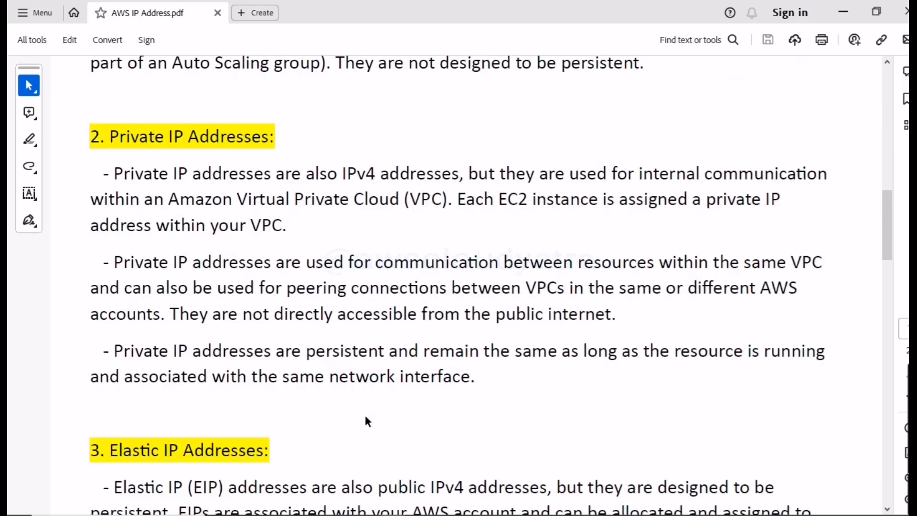
{"action": "scroll", "coordinate": [314, 454], "scroll_direction": "down", "scroll_amount": 1}
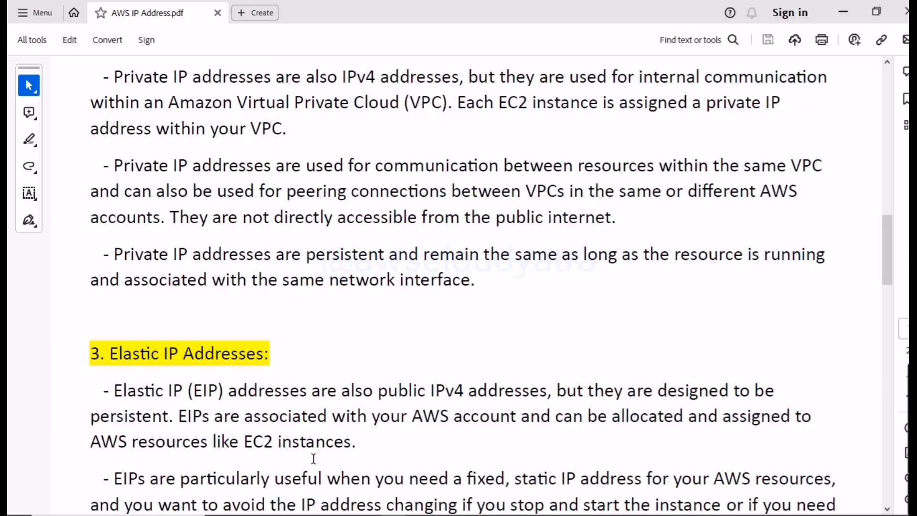
{"action": "scroll", "coordinate": [464, 488], "scroll_direction": "down", "scroll_amount": 1}
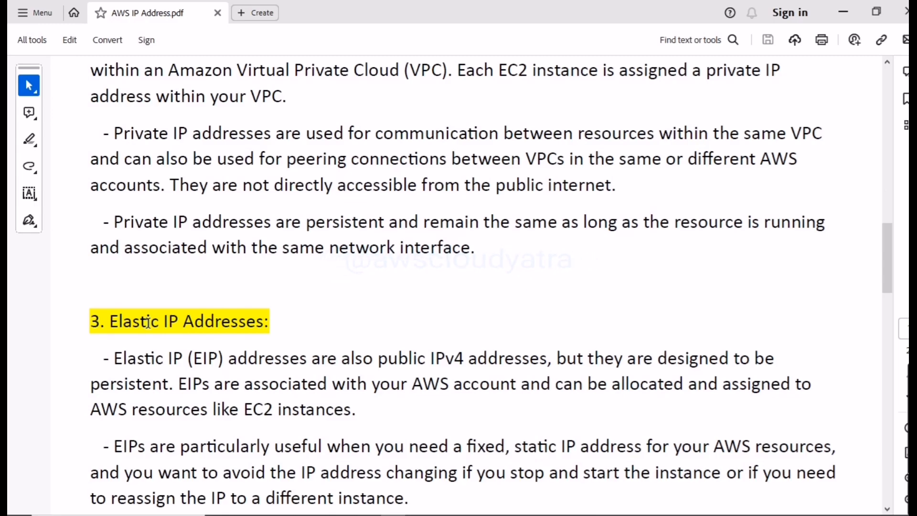
- Compare the three address types by selecting the Private, Public and Elastic IP Addresses headings one after another
{"action": "scroll", "coordinate": [147, 321], "scroll_direction": "up", "scroll_amount": 4}
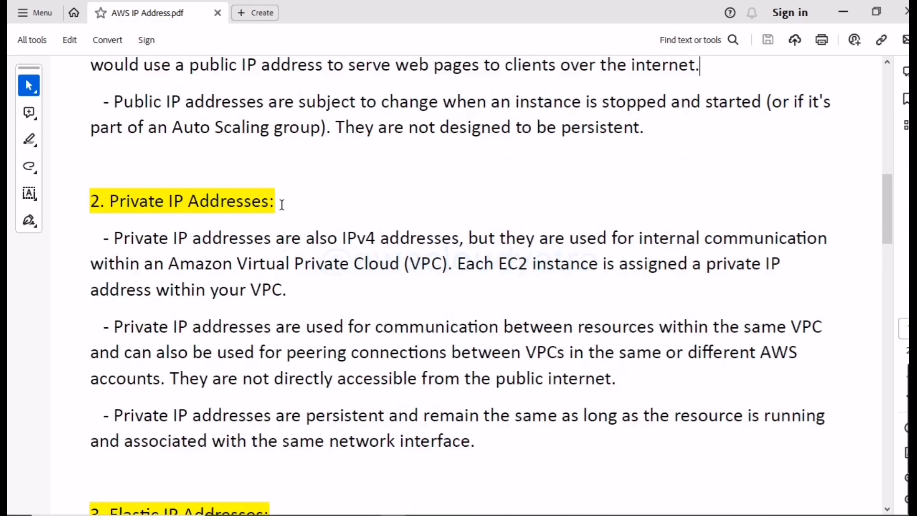
{"action": "left_click_drag", "start_coordinate": [281, 203], "coordinate": [110, 203]}
{"action": "scroll", "coordinate": [356, 206], "scroll_direction": "up", "scroll_amount": 3}
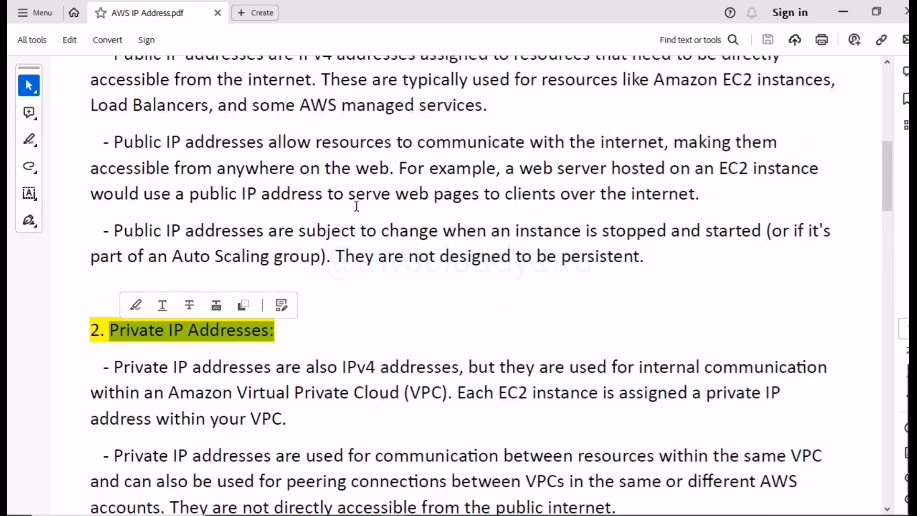
{"action": "scroll", "coordinate": [357, 207], "scroll_direction": "up", "scroll_amount": 2}
{"action": "left_click", "coordinate": [288, 111]}
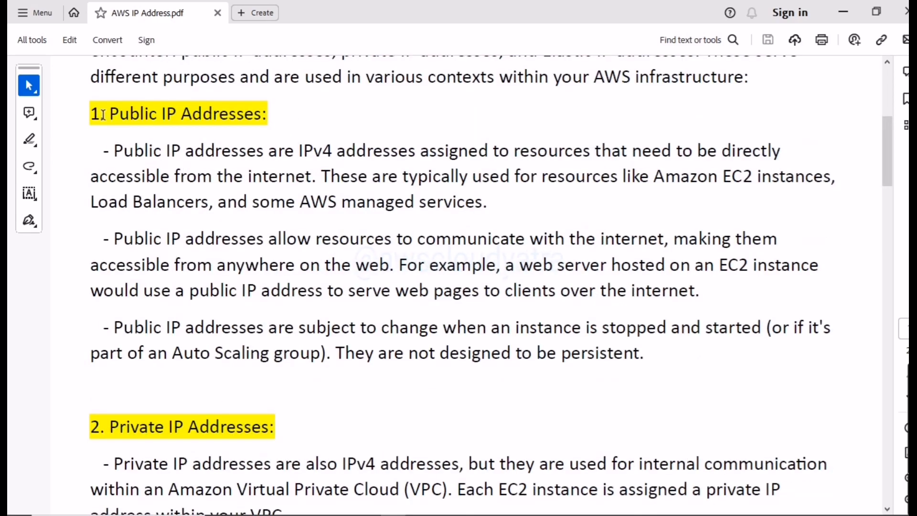
{"action": "left_click_drag", "start_coordinate": [109, 114], "coordinate": [289, 115]}
{"action": "scroll", "coordinate": [319, 262], "scroll_direction": "down", "scroll_amount": 3}
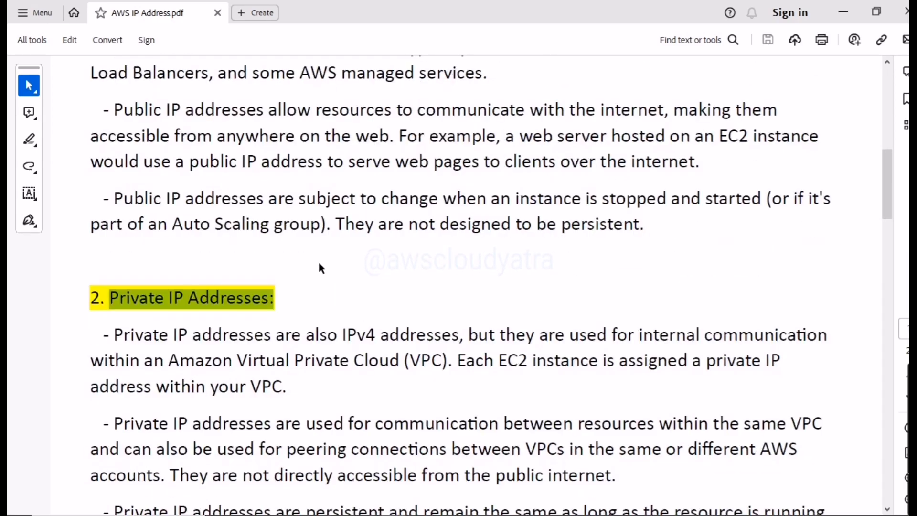
{"action": "scroll", "coordinate": [319, 264], "scroll_direction": "down", "scroll_amount": 3}
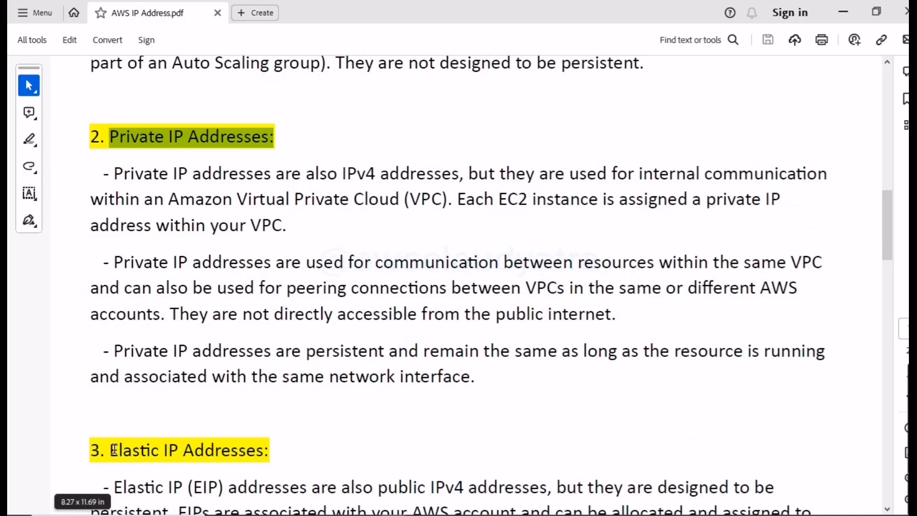
{"action": "left_click_drag", "start_coordinate": [115, 450], "coordinate": [257, 462]}
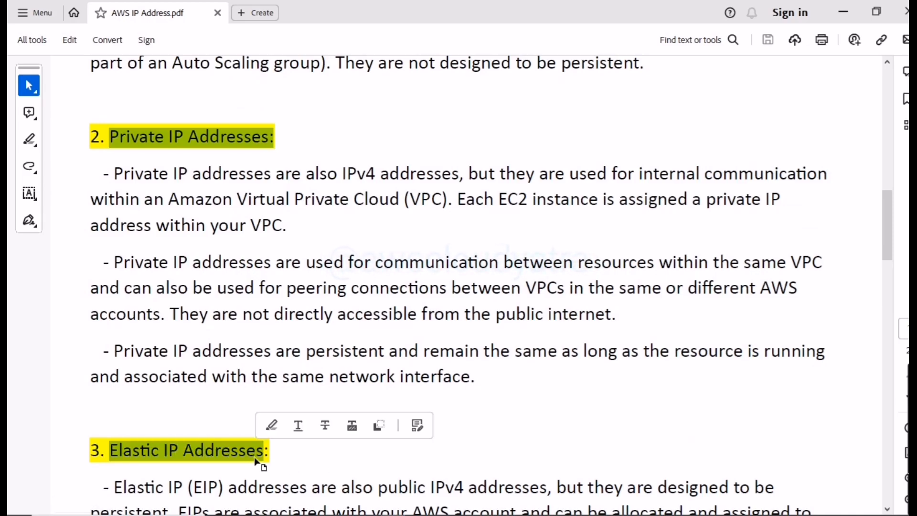
{"action": "left_click", "coordinate": [362, 456]}
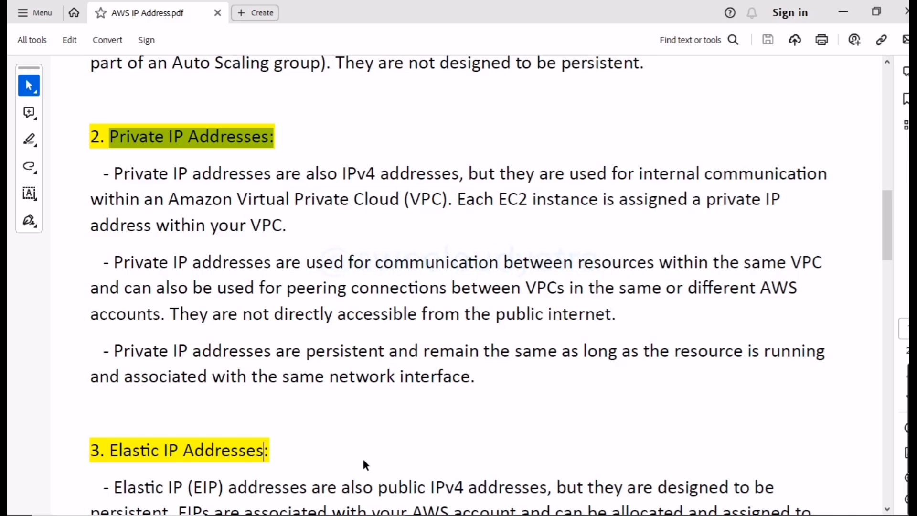
- Read the Elastic IP Addresses section, selecting the whole paragraph on how EIPs are billed
{"action": "scroll", "coordinate": [329, 390], "scroll_direction": "down", "scroll_amount": 2}
{"action": "scroll", "coordinate": [329, 390], "scroll_direction": "down", "scroll_amount": 2}
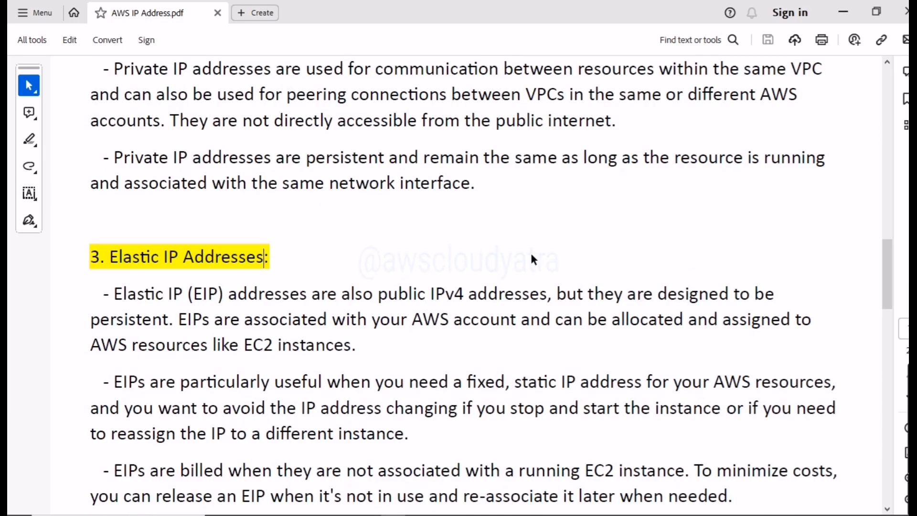
{"action": "scroll", "coordinate": [533, 260], "scroll_direction": "down", "scroll_amount": 1}
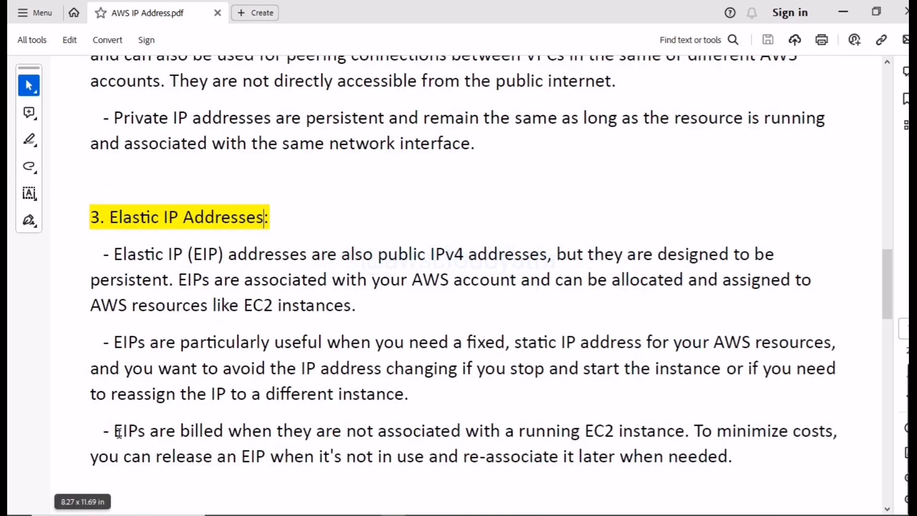
{"action": "left_click_drag", "start_coordinate": [114, 433], "coordinate": [741, 470]}
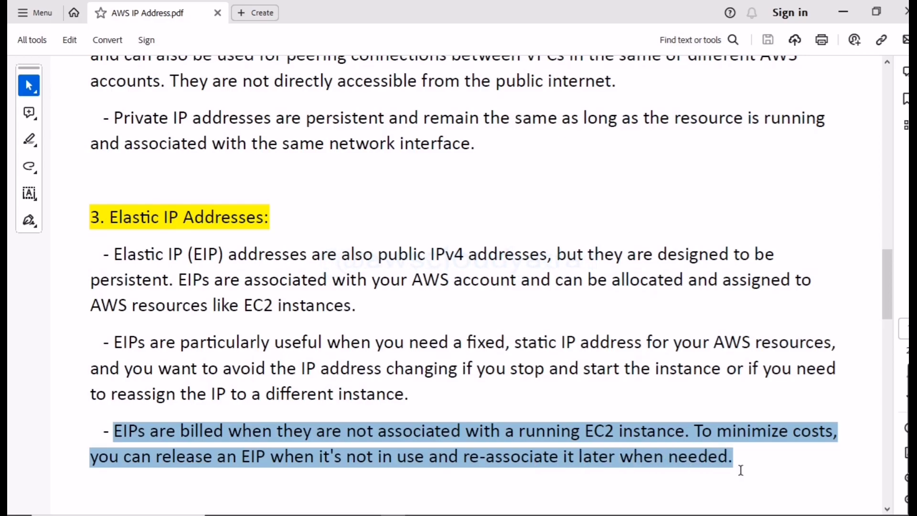
{"action": "left_click", "coordinate": [591, 405]}
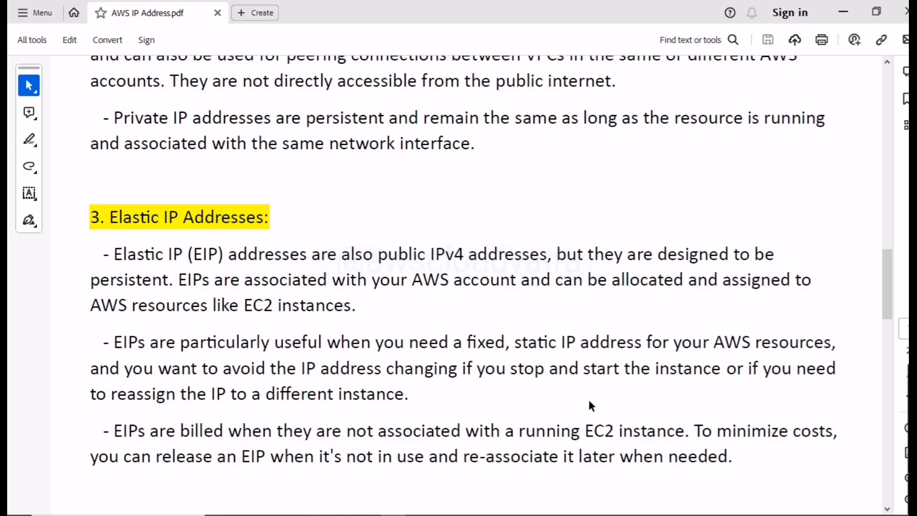
- Find the paragraph on the Elastic IP limit and select the phrase "5 (five) Elastic IP addresses per region"
{"action": "scroll", "coordinate": [589, 402], "scroll_direction": "down", "scroll_amount": 10}
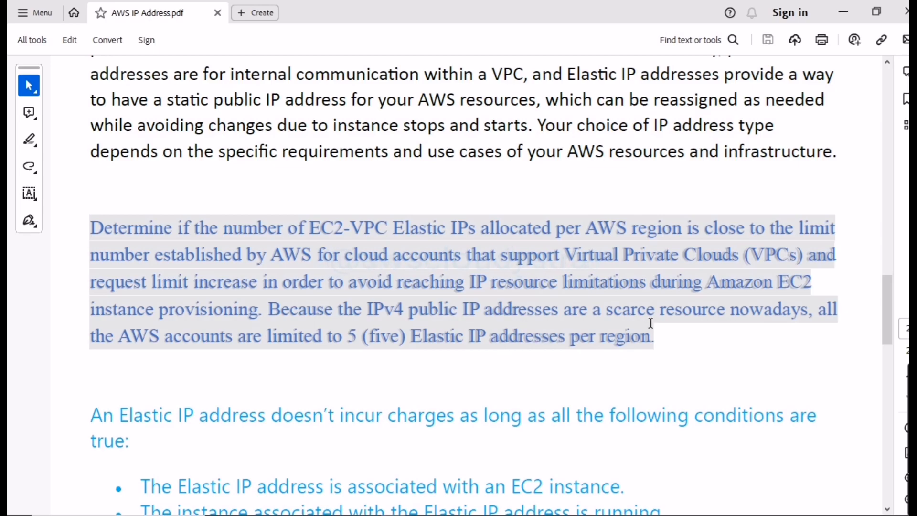
{"action": "left_click_drag", "start_coordinate": [341, 336], "coordinate": [650, 343]}
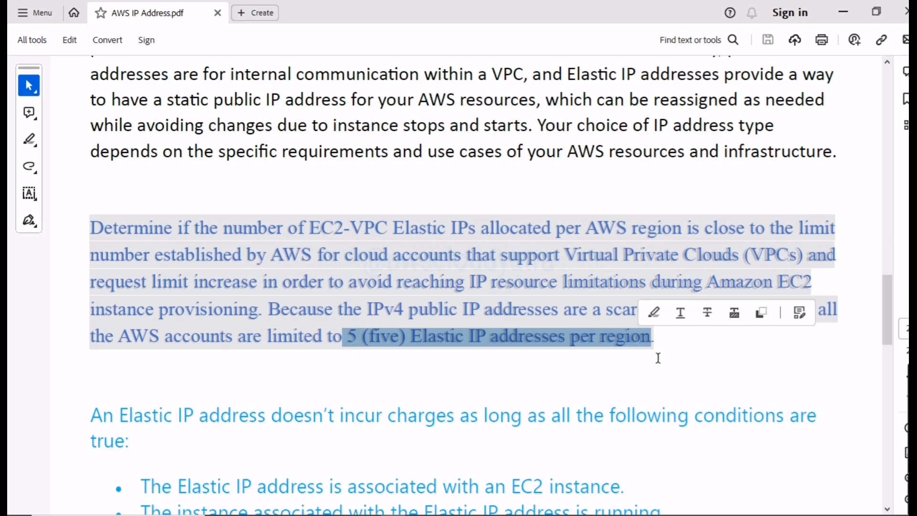
{"action": "left_click", "coordinate": [658, 357]}
- Read the introduction to the no-charge conditions for Elastic IPs and the first condition, on association with an EC2 instance, selecting its text
{"action": "scroll", "coordinate": [492, 331], "scroll_direction": "down", "scroll_amount": 3}
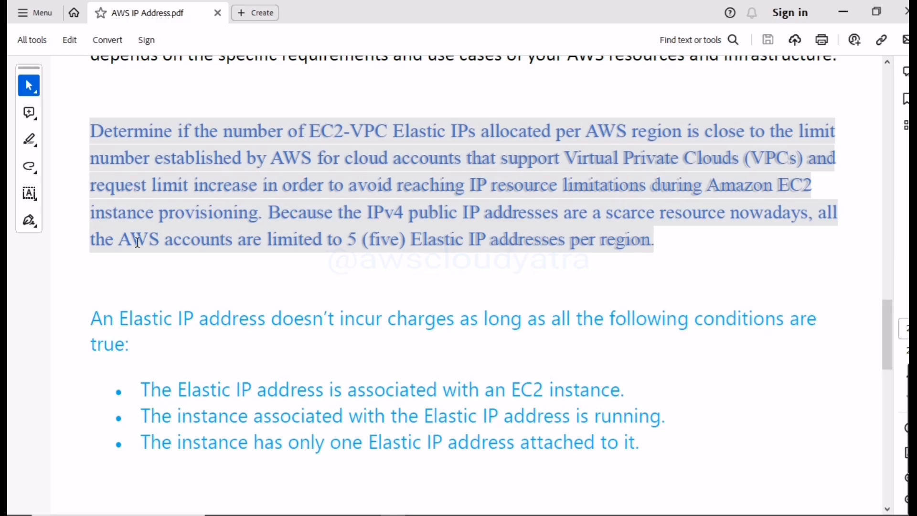
{"action": "left_click_drag", "start_coordinate": [121, 319], "coordinate": [152, 320]}
{"action": "left_click", "coordinate": [152, 320]}
{"action": "left_click_drag", "start_coordinate": [139, 390], "coordinate": [628, 393]}
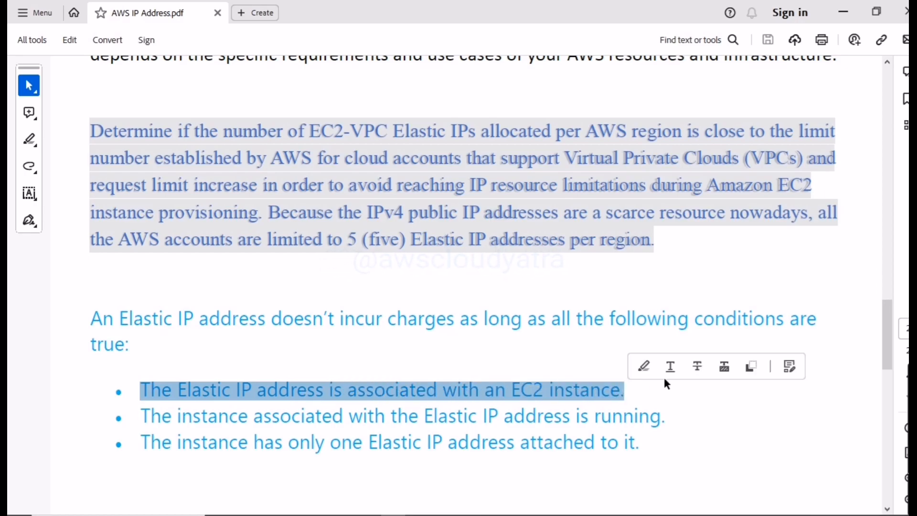
{"action": "left_click", "coordinate": [658, 398]}
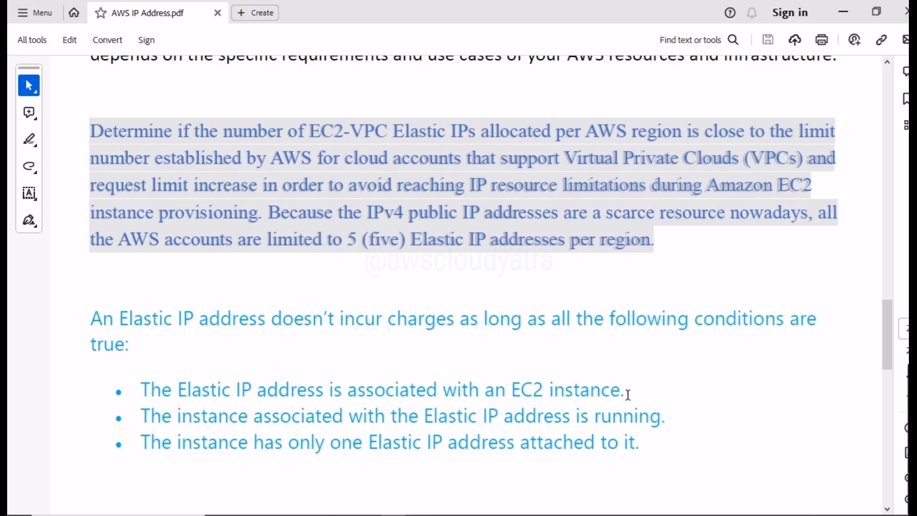
{"action": "left_click_drag", "start_coordinate": [625, 392], "coordinate": [141, 384]}
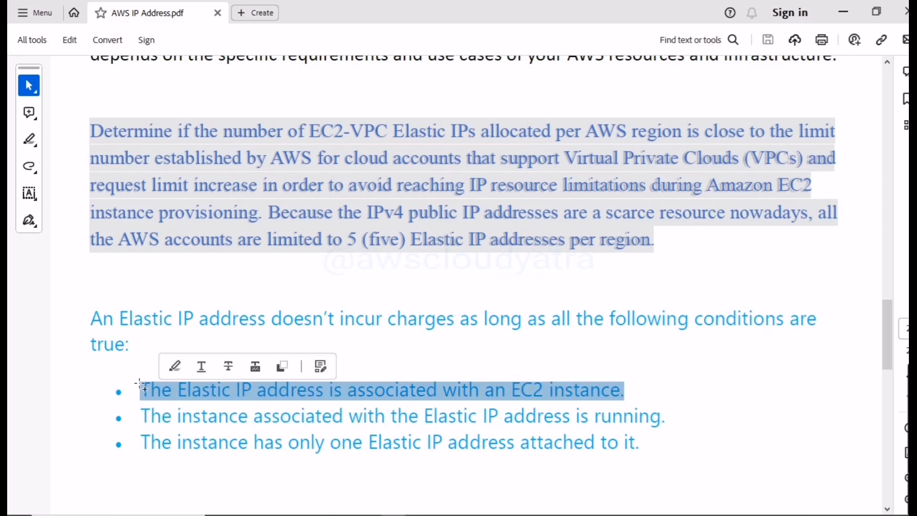
{"action": "left_click", "coordinate": [701, 388]}
- Examine the second no-charge condition, about the associated instance running, selecting its text while reading
{"action": "left_click_drag", "start_coordinate": [672, 422], "coordinate": [149, 410]}
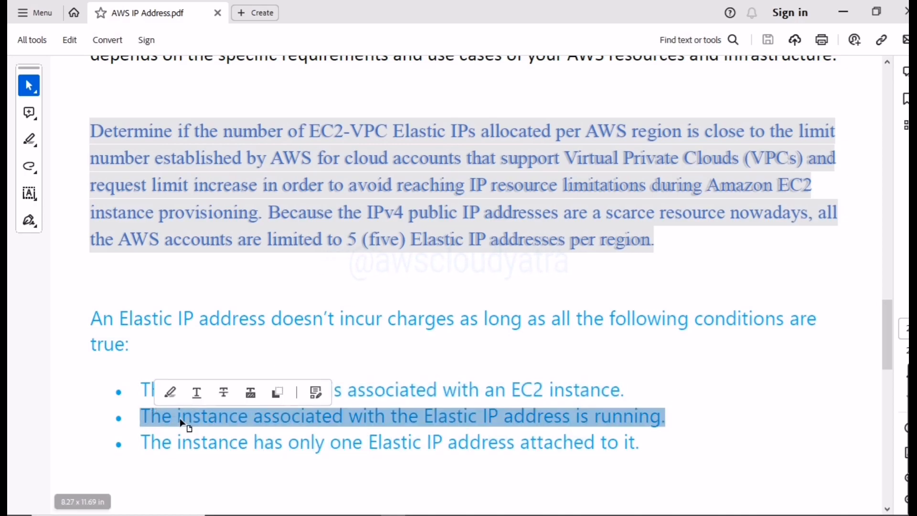
{"action": "left_click", "coordinate": [691, 422]}
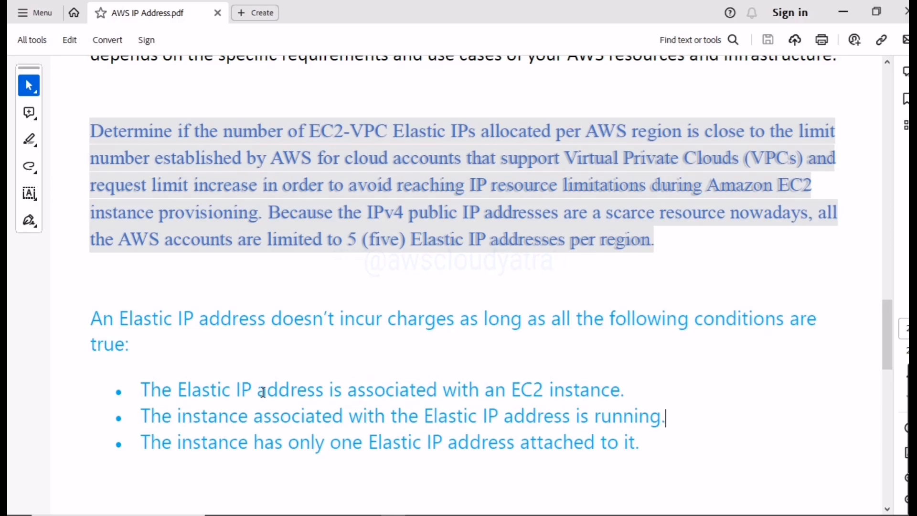
{"action": "left_click_drag", "start_coordinate": [142, 409], "coordinate": [655, 419]}
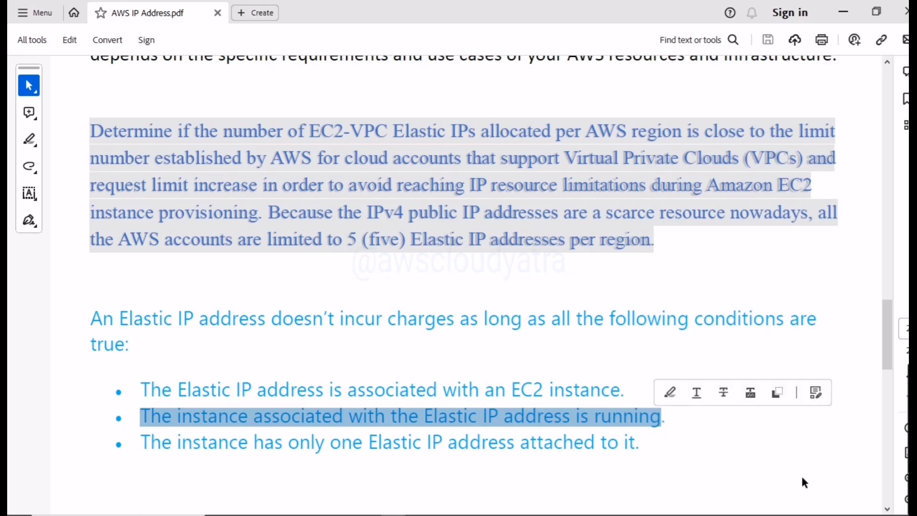
{"action": "left_click", "coordinate": [734, 472]}
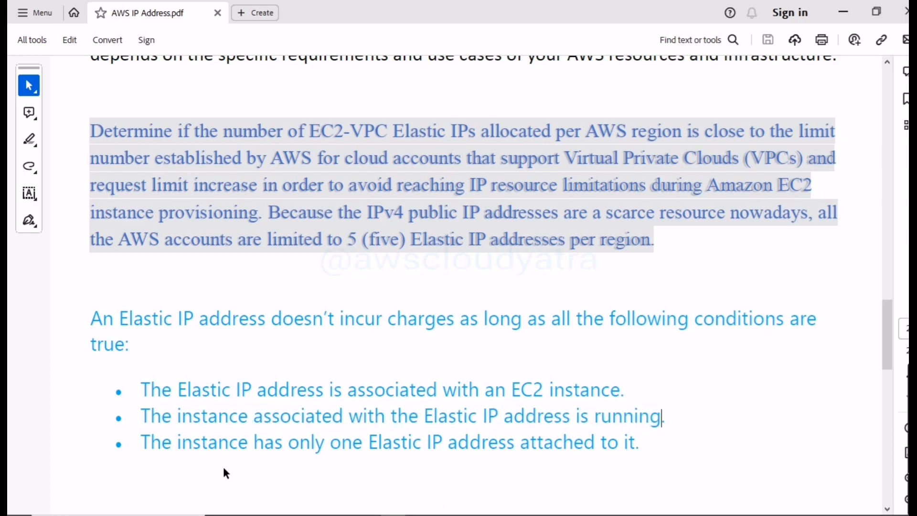
{"action": "left_click", "coordinate": [144, 444]}
{"action": "left_click_drag", "start_coordinate": [143, 417], "coordinate": [668, 429]}
{"action": "left_click", "coordinate": [657, 449]}
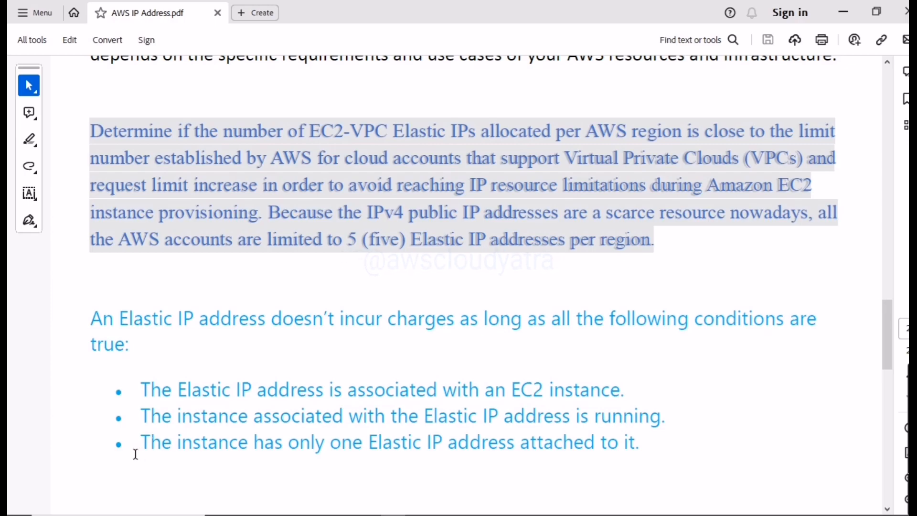
- Read the third condition, on having only one Elastic IP attached, selecting its text, and revisit the first condition
{"action": "left_click_drag", "start_coordinate": [141, 442], "coordinate": [640, 436]}
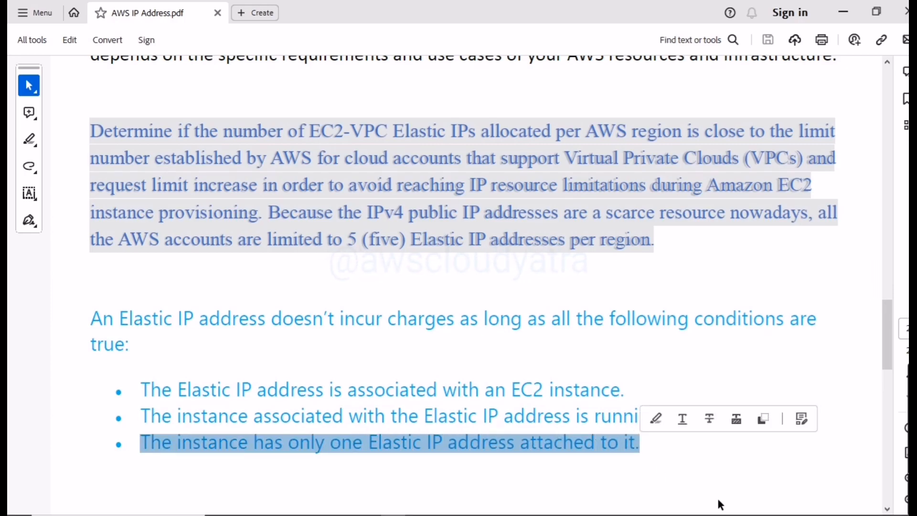
{"action": "left_click", "coordinate": [740, 471]}
{"action": "scroll", "coordinate": [737, 444], "scroll_direction": "down", "scroll_amount": 2}
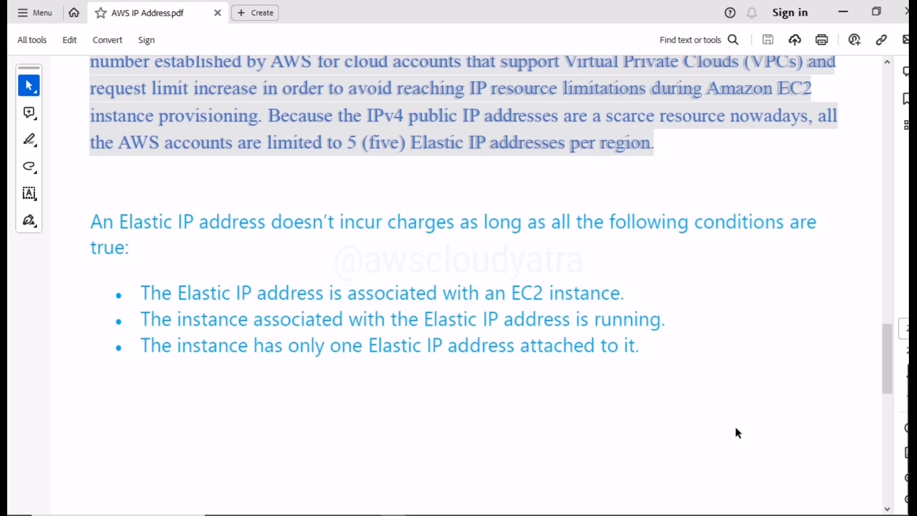
{"action": "scroll", "coordinate": [728, 385], "scroll_direction": "up", "scroll_amount": 3}
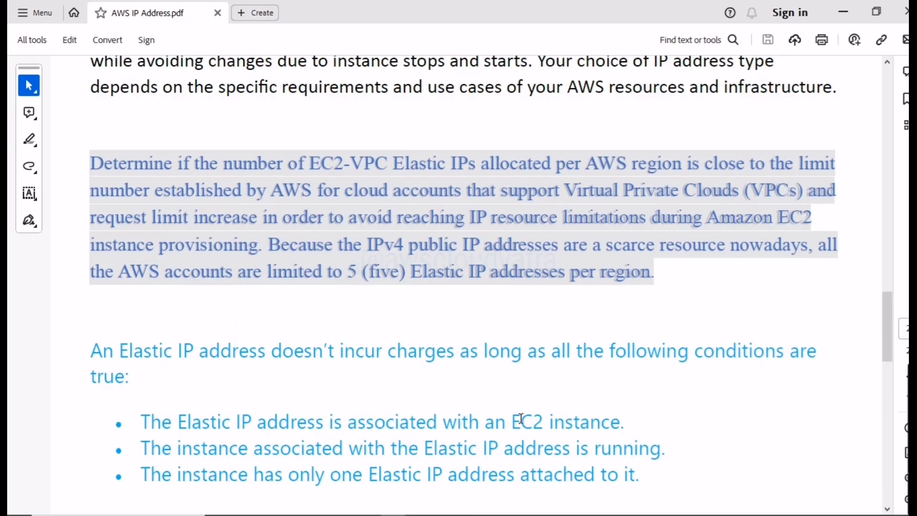
{"action": "left_click_drag", "start_coordinate": [632, 428], "coordinate": [116, 424]}
{"action": "left_click", "coordinate": [677, 399]}
- Finish reviewing the conditions and the Elastic IP limit, and switch to the Elastic IP addresses page in the EC2 console
{"action": "scroll", "coordinate": [645, 403], "scroll_direction": "down", "scroll_amount": 1}
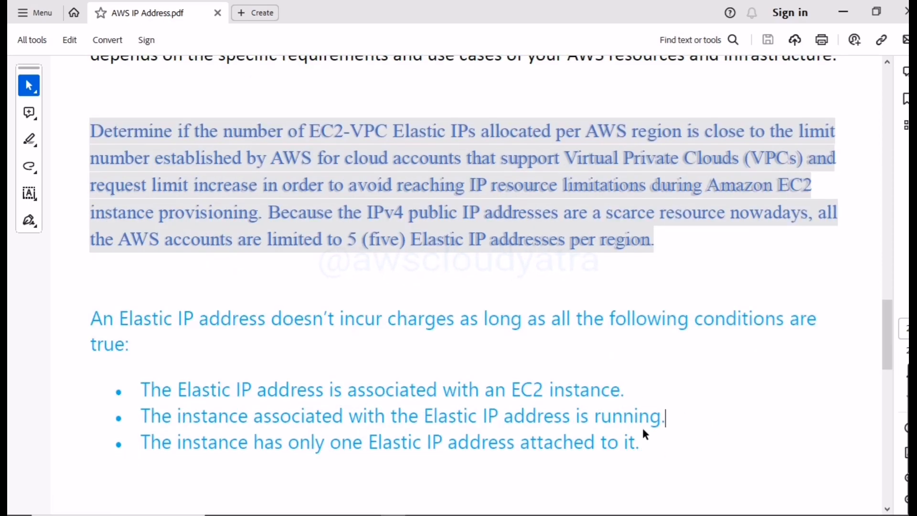
{"action": "scroll", "coordinate": [707, 370], "scroll_direction": "up", "scroll_amount": 3}
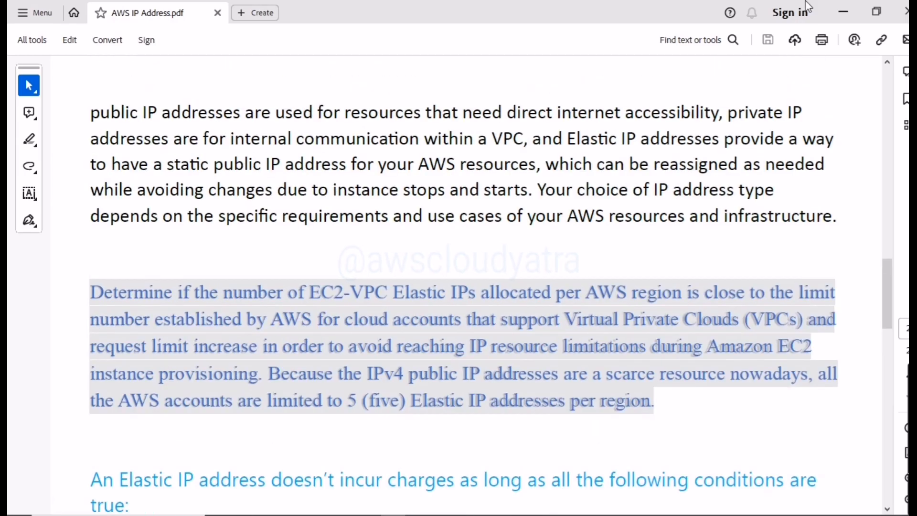
{"action": "left_click", "coordinate": [843, 14]}
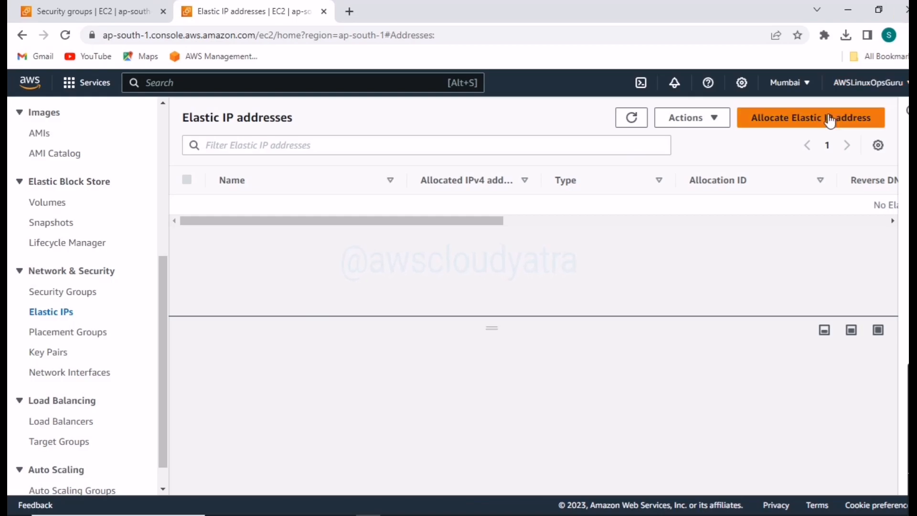
- Start allocating a new Elastic IP address and compare its ap-south-1 network border group with the console's region list
{"action": "left_click", "coordinate": [820, 125]}
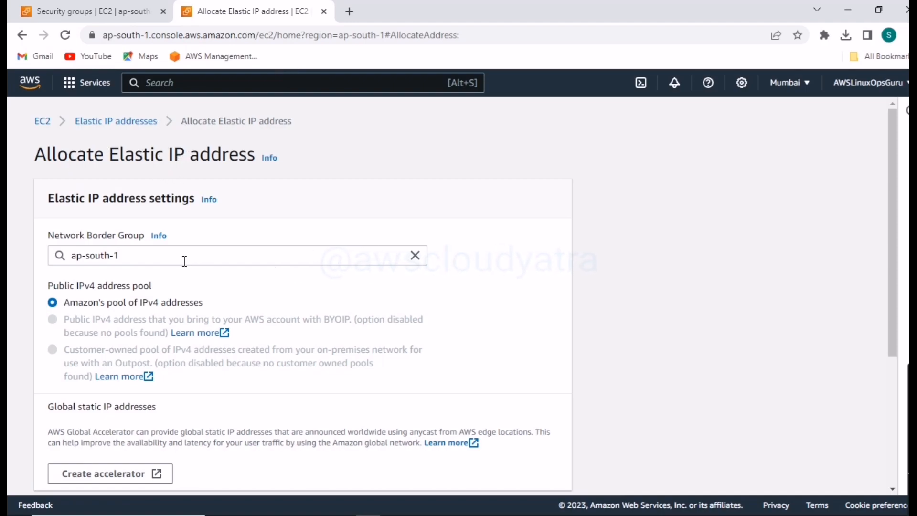
{"action": "left_click", "coordinate": [144, 252]}
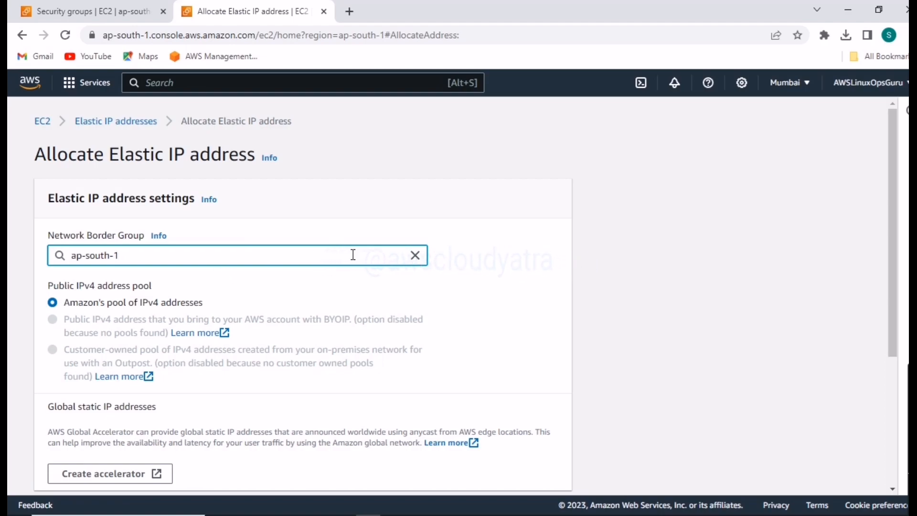
{"action": "left_click", "coordinate": [810, 86]}
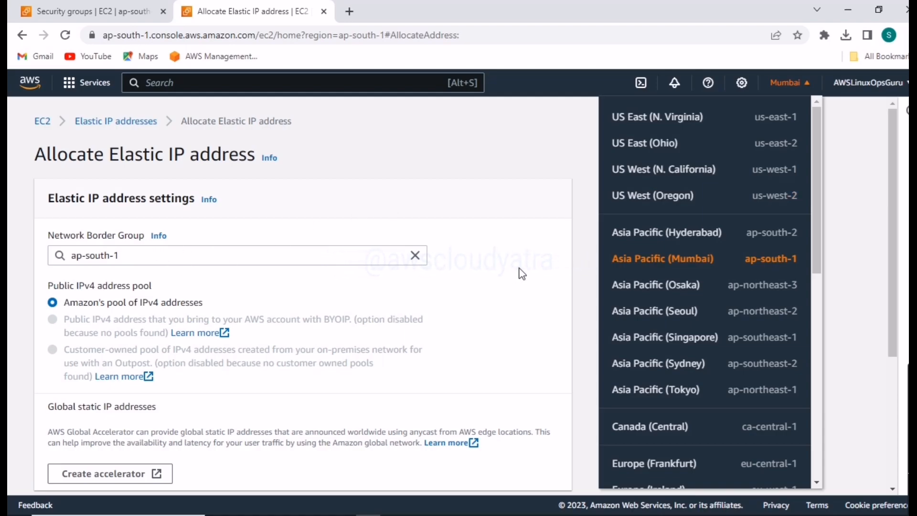
{"action": "left_click", "coordinate": [304, 305]}
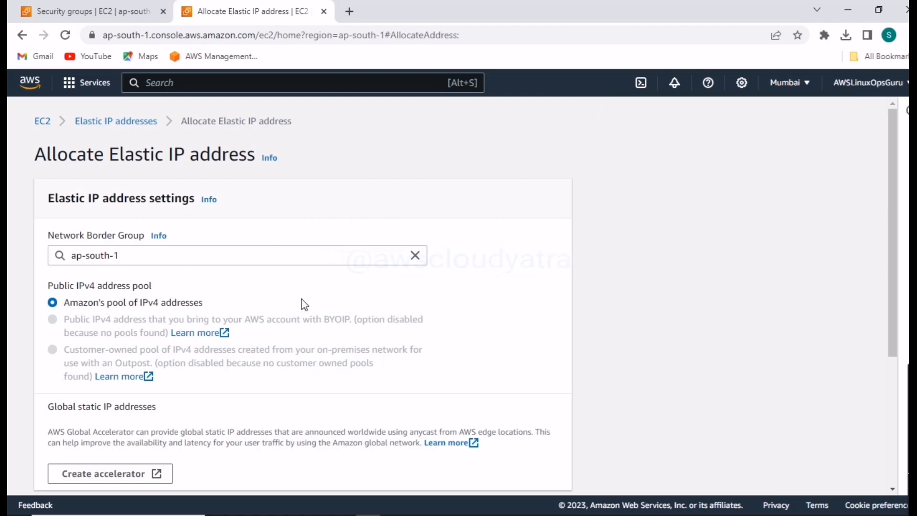
- Review the address pool, global static IP and tag settings, and allocate the Elastic IP from Amazon's pool in ap-south-1
{"action": "scroll", "coordinate": [224, 329], "scroll_direction": "down", "scroll_amount": 3}
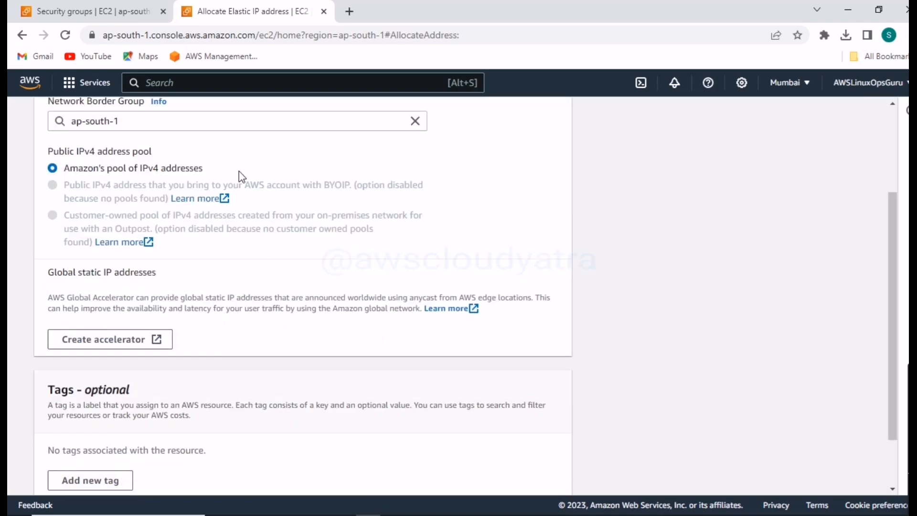
{"action": "scroll", "coordinate": [207, 266], "scroll_direction": "down", "scroll_amount": 1}
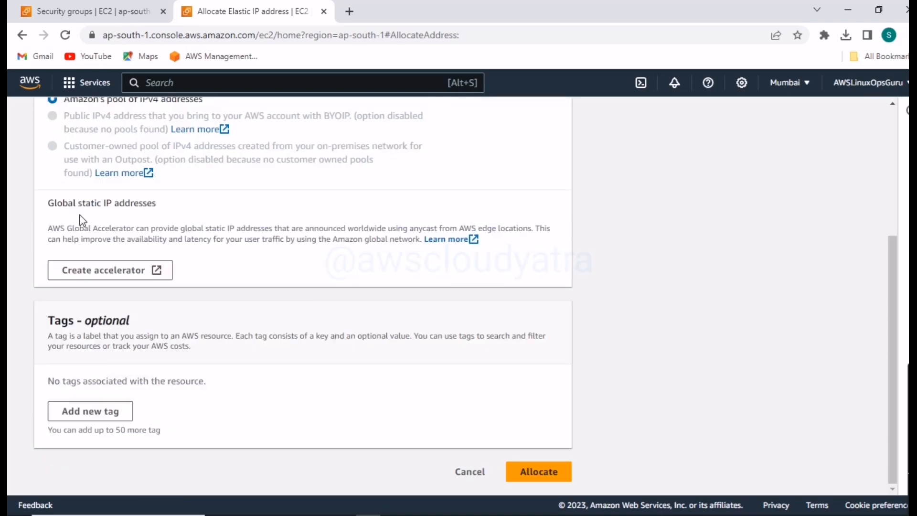
{"action": "left_click_drag", "start_coordinate": [54, 206], "coordinate": [174, 210]}
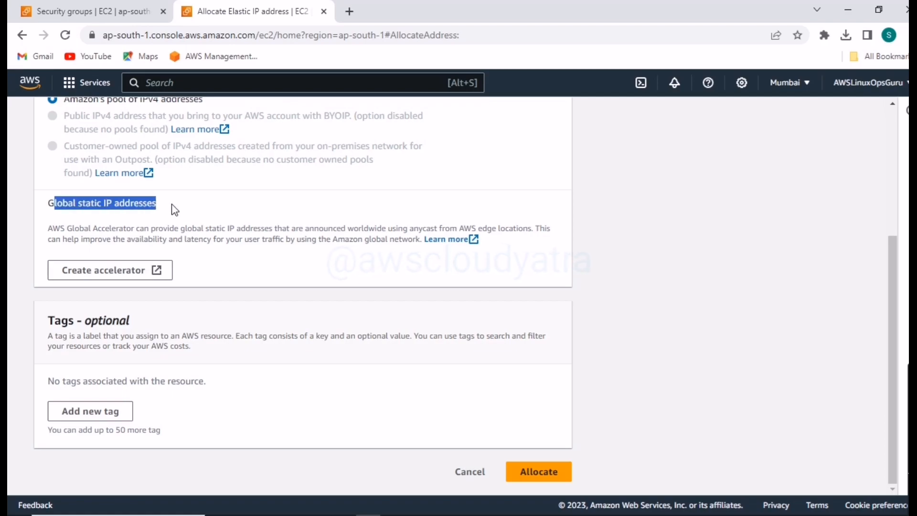
{"action": "left_click", "coordinate": [209, 284]}
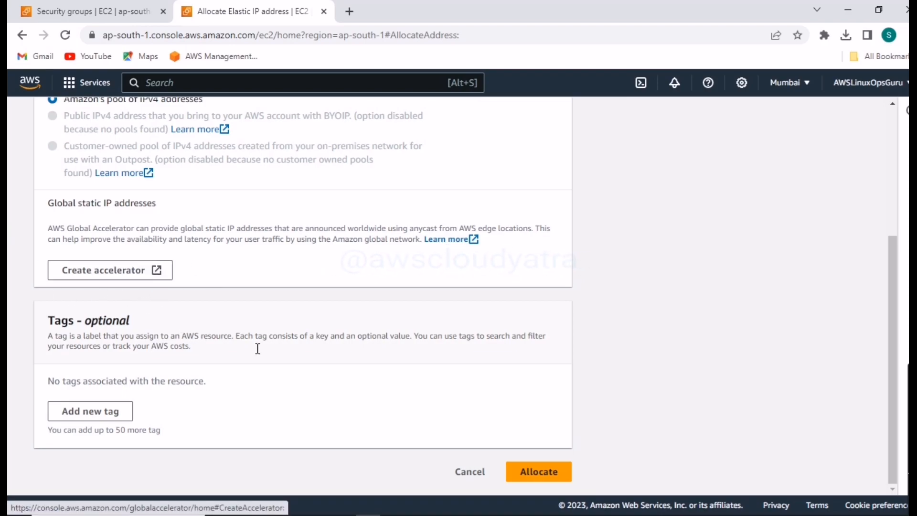
{"action": "scroll", "coordinate": [338, 400], "scroll_direction": "up", "scroll_amount": 4}
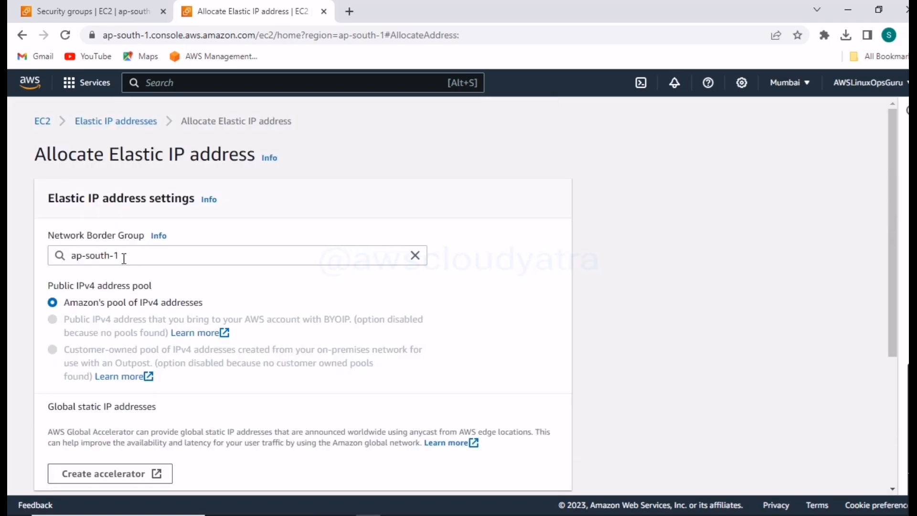
{"action": "scroll", "coordinate": [289, 405], "scroll_direction": "down", "scroll_amount": 4}
{"action": "left_click", "coordinate": [529, 475]}
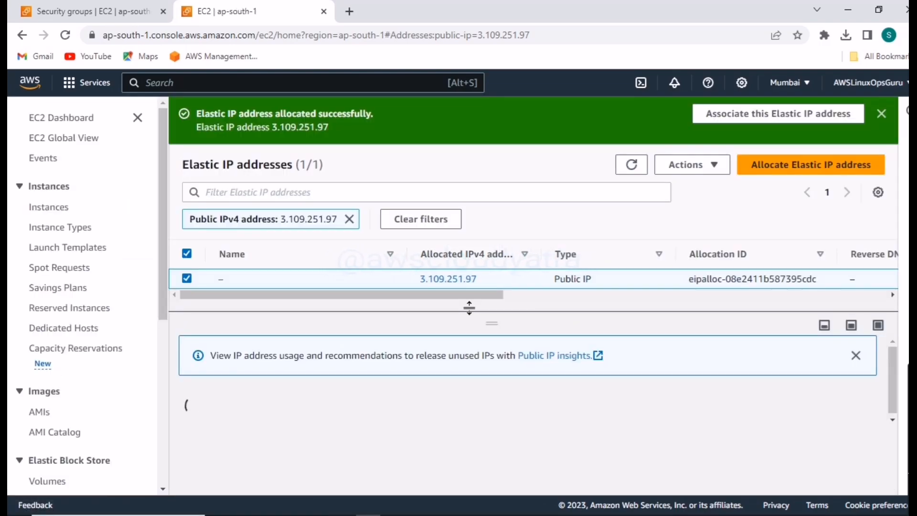
- Examine the newly allocated Elastic IP's entry in the address list and the actions available for it
{"action": "left_click_drag", "start_coordinate": [486, 279], "coordinate": [417, 279]}
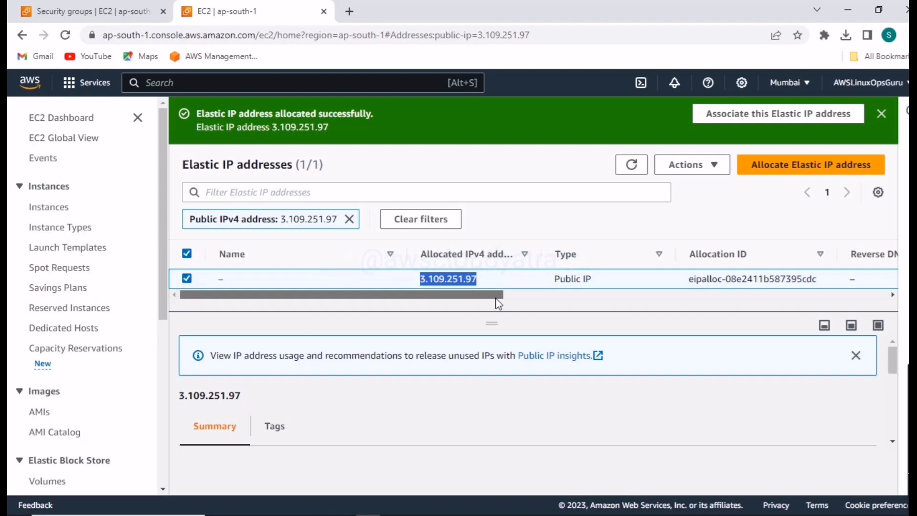
{"action": "scroll", "coordinate": [495, 297], "scroll_direction": "right", "scroll_amount": 1}
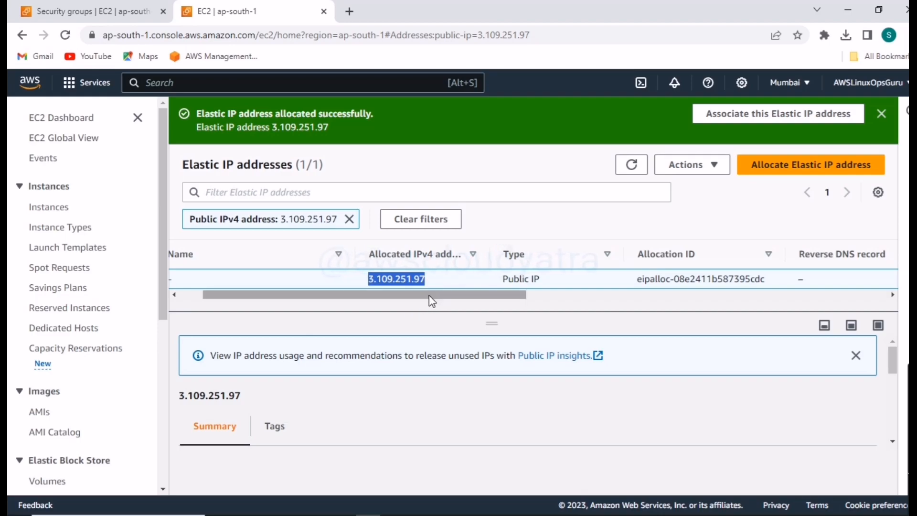
{"action": "left_click_drag", "start_coordinate": [428, 297], "coordinate": [328, 297]}
{"action": "left_click", "coordinate": [588, 311]}
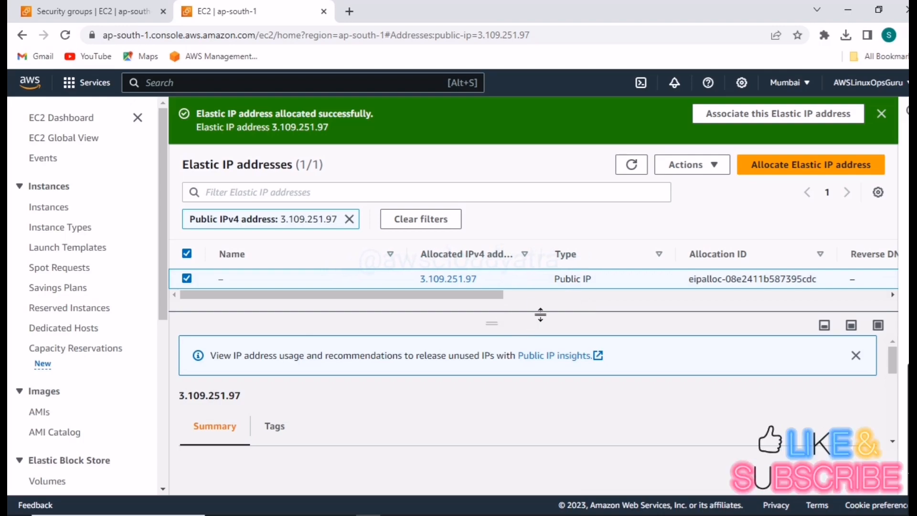
{"action": "left_click_drag", "start_coordinate": [473, 299], "coordinate": [415, 328]}
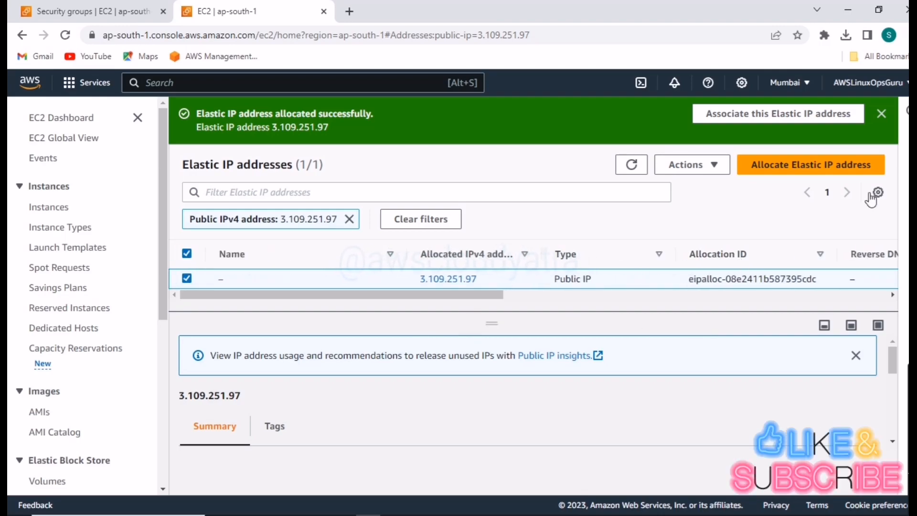
{"action": "left_click", "coordinate": [714, 166]}
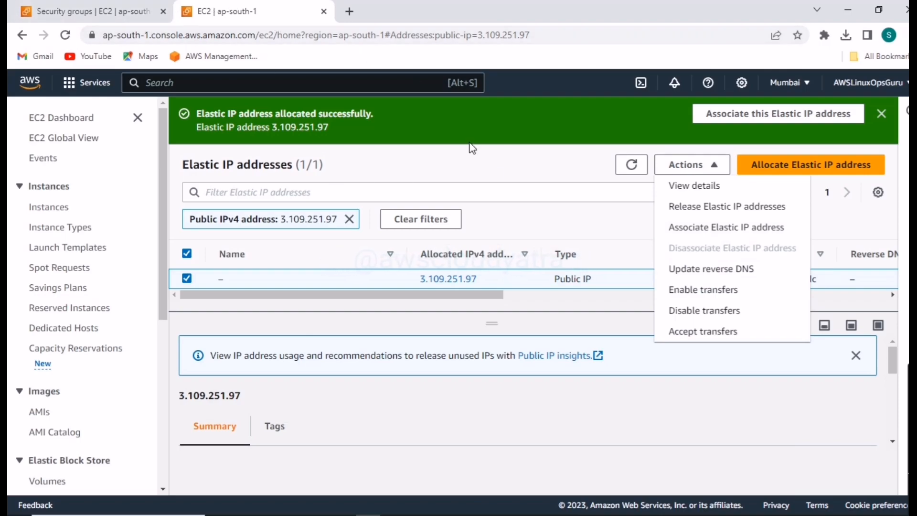
- Open the Instances page in a separate browser tab and copy the public IPv4 address of Server 1 (1a)
{"action": "right_click", "coordinate": [57, 212]}
{"action": "left_click", "coordinate": [96, 217]}
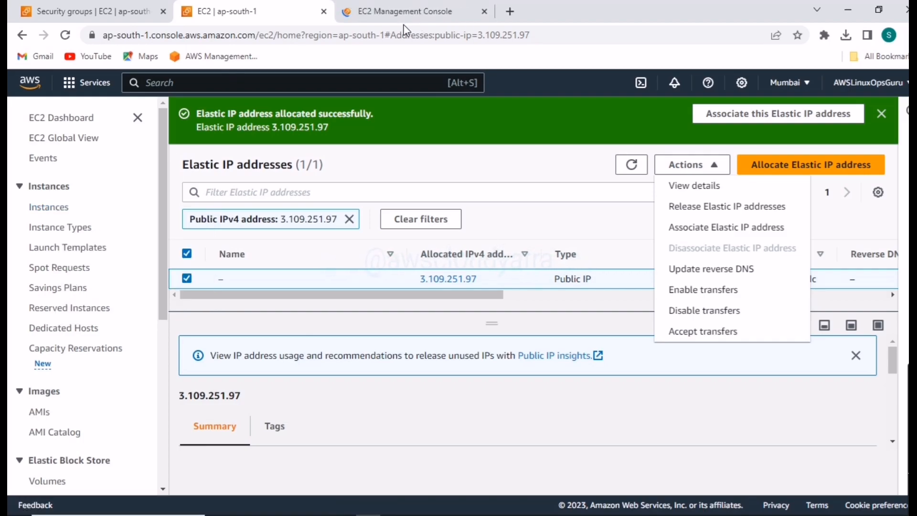
{"action": "left_click", "coordinate": [417, 14]}
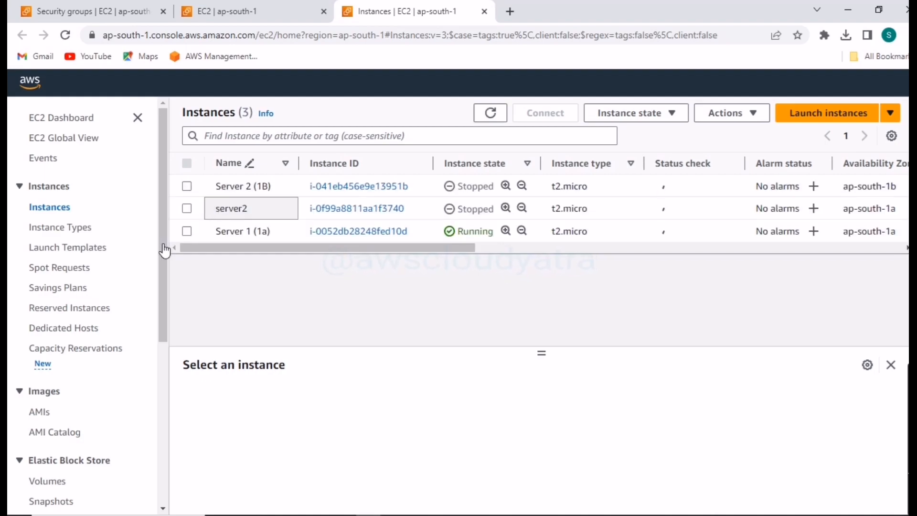
{"action": "left_click", "coordinate": [188, 232]}
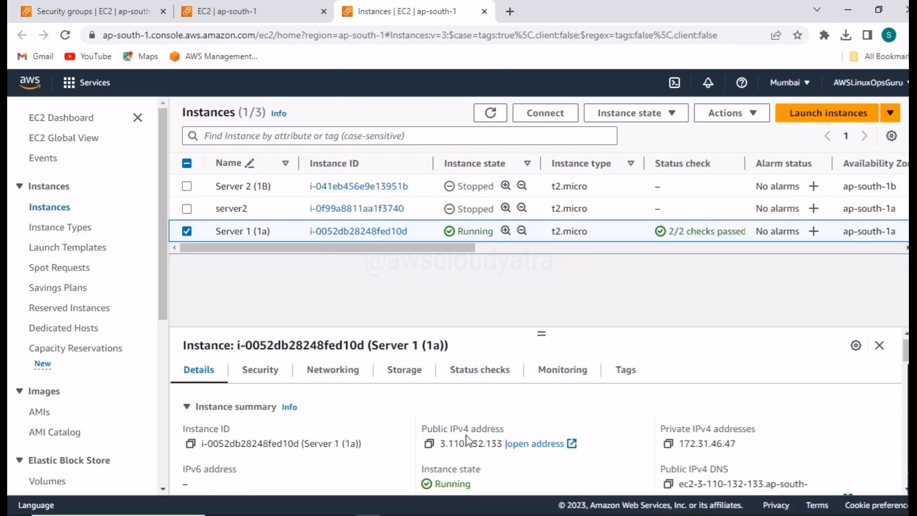
{"action": "scroll", "coordinate": [473, 440], "scroll_direction": "down", "scroll_amount": 3}
{"action": "scroll", "coordinate": [478, 440], "scroll_direction": "up", "scroll_amount": 3}
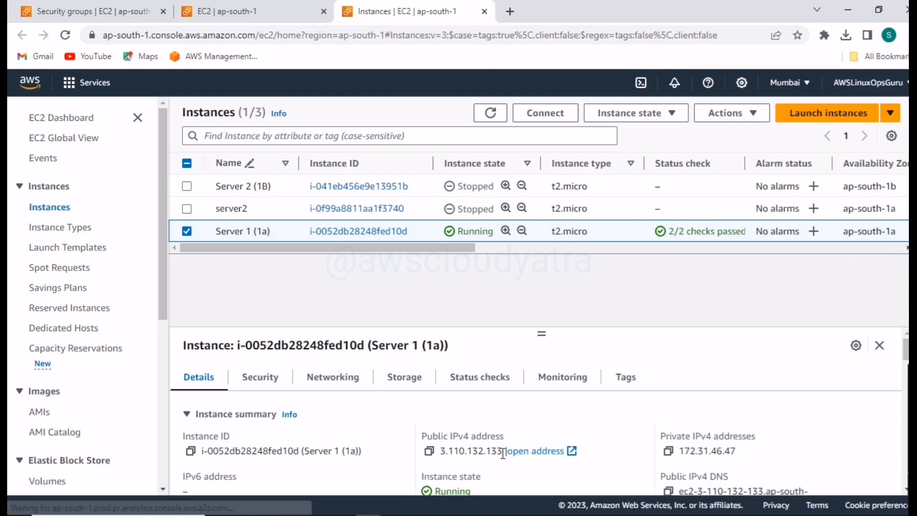
{"action": "left_click_drag", "start_coordinate": [502, 452], "coordinate": [440, 452]}
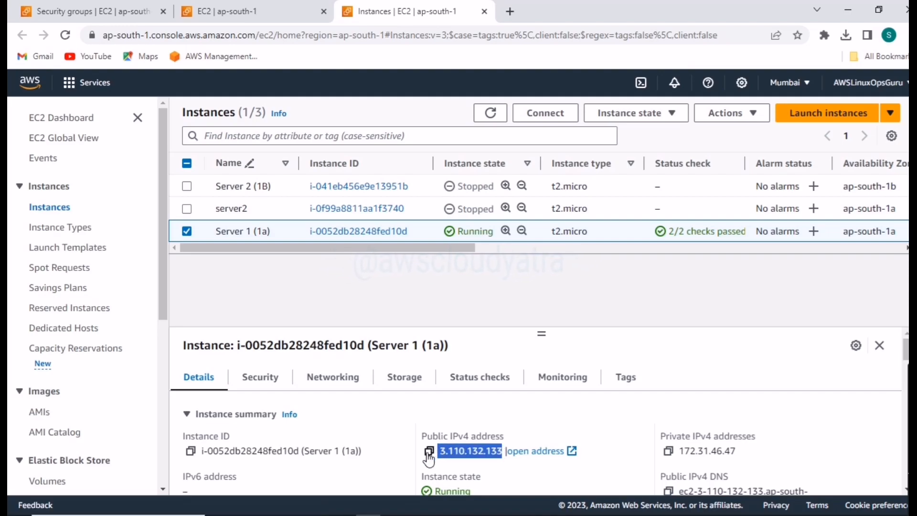
{"action": "left_click", "coordinate": [429, 452]}
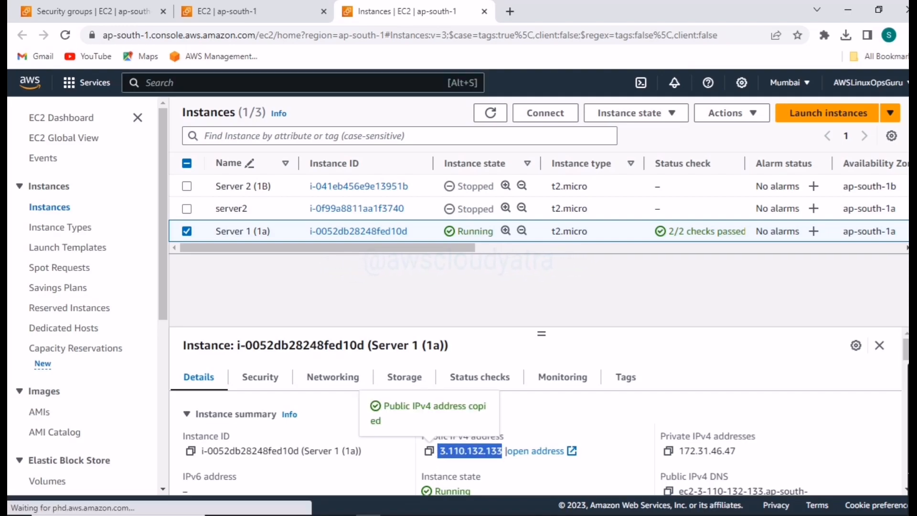
- Try to open the MobaXterm shortcut and delete the broken shortcut
{"action": "left_click", "coordinate": [342, 507]}
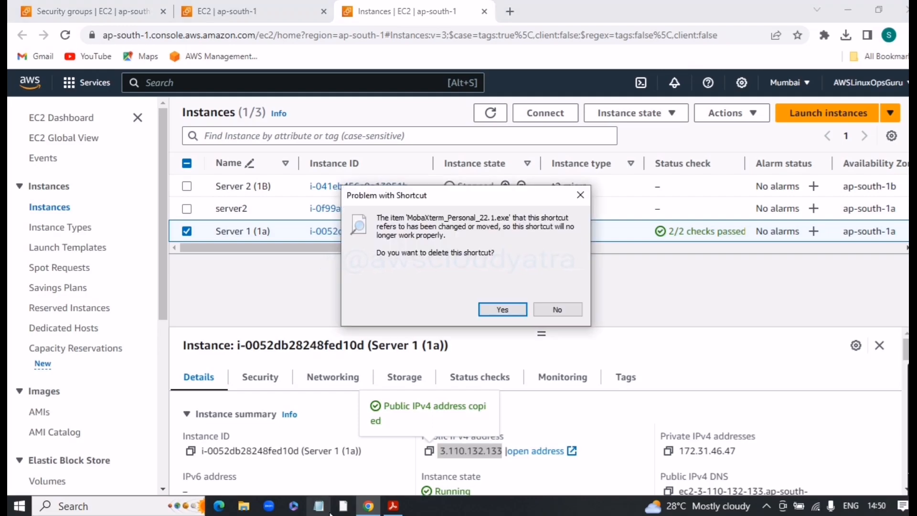
{"action": "left_click", "coordinate": [554, 312]}
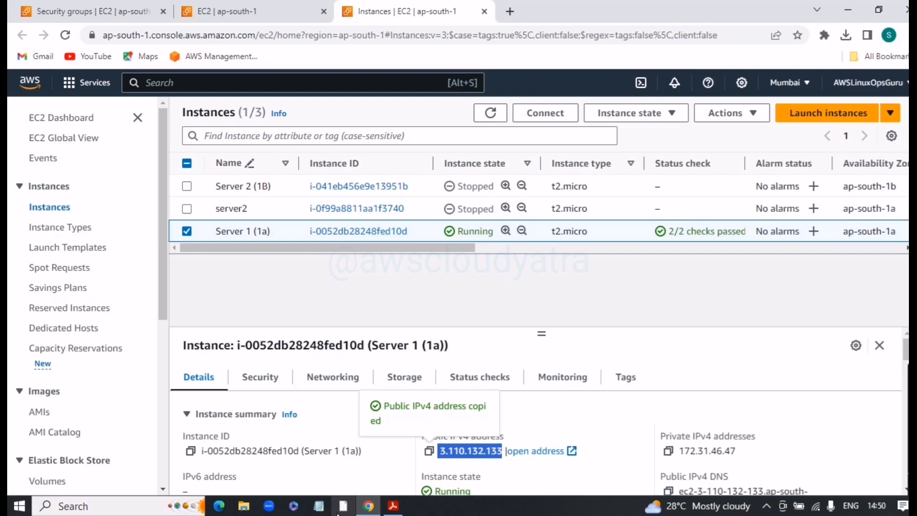
{"action": "left_click", "coordinate": [343, 506]}
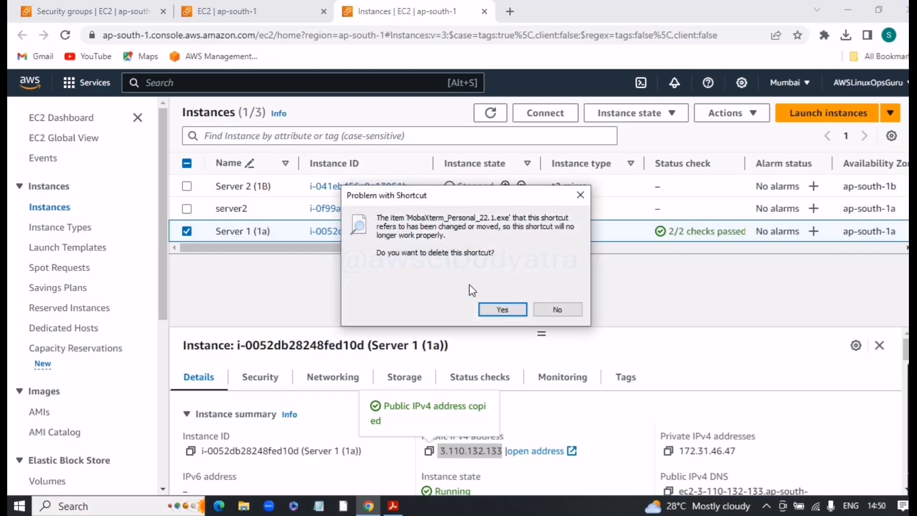
{"action": "left_click", "coordinate": [525, 309]}
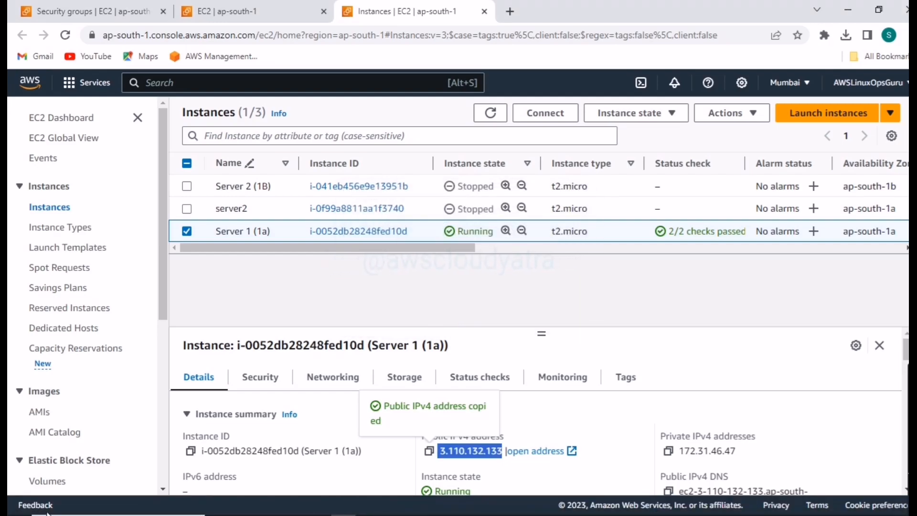
- Open Notepad and record the copied address 3.110.132.133 under the heading "Public"
{"action": "left_click", "coordinate": [90, 507]}
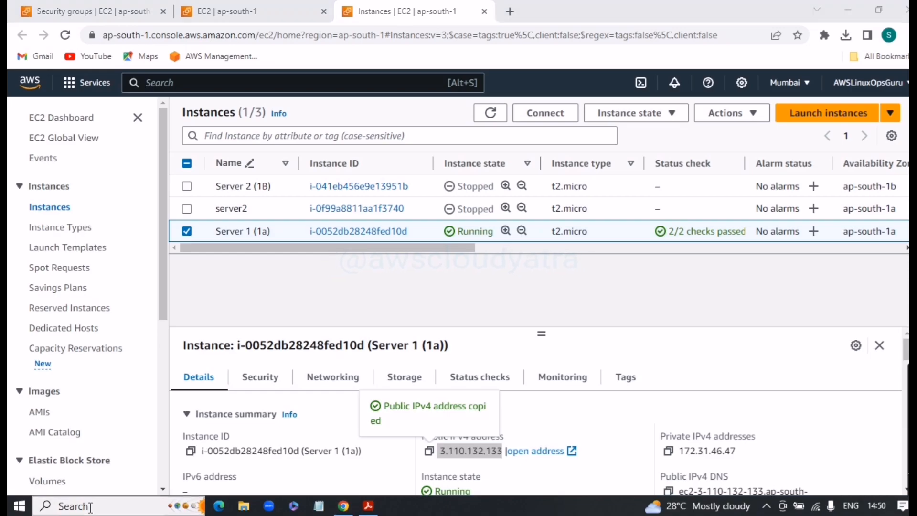
{"action": "type", "text": "not"}
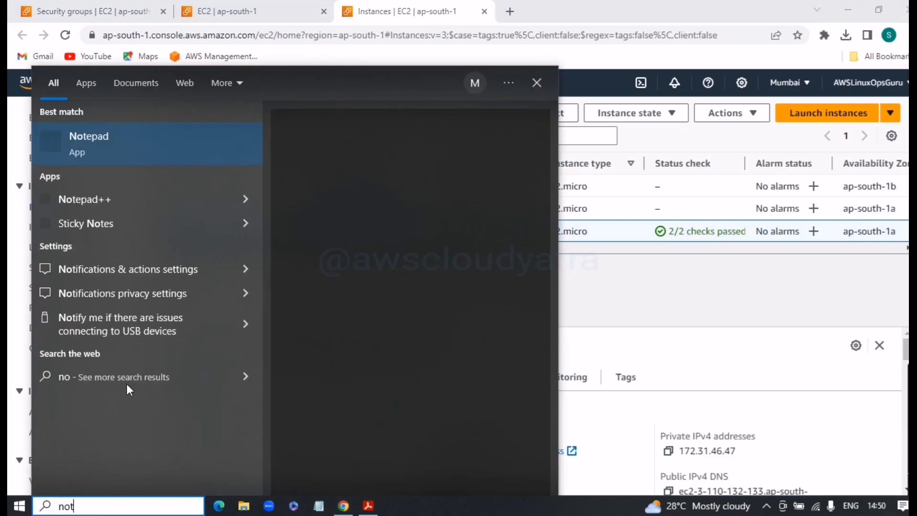
{"action": "left_click", "coordinate": [131, 151]}
{"action": "type", "text": "Public"}
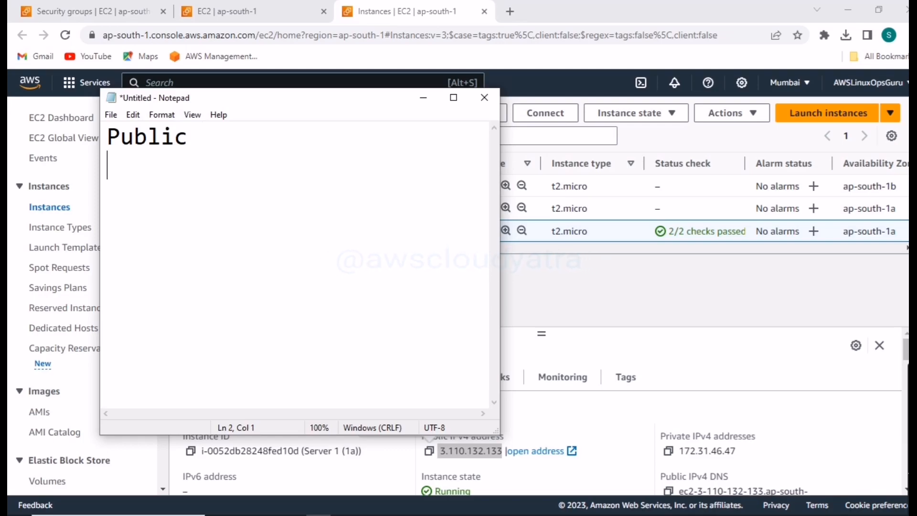
{"action": "key", "text": "ctrl+v"}
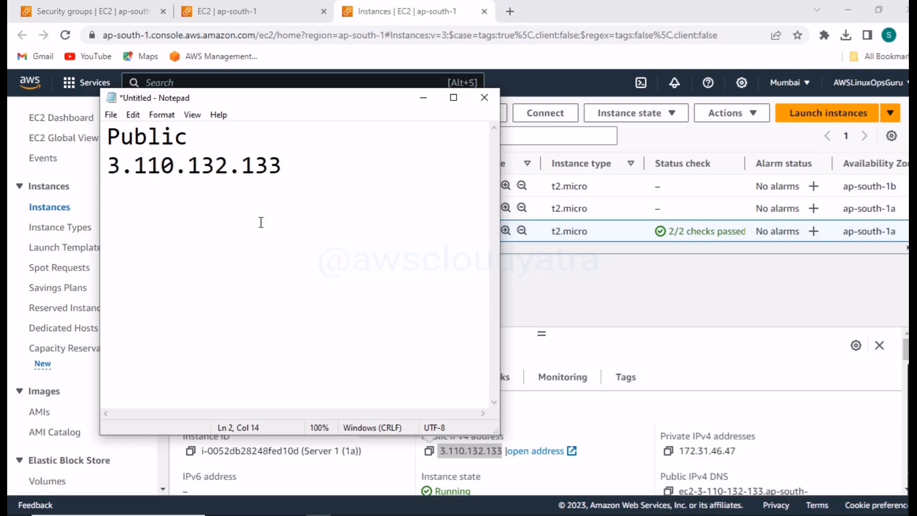
- Copy the allocated Elastic IP 3.109.251.97 into the Notepad note under the heading "Elastic" and return to the Elastic IP addresses page
{"action": "left_click", "coordinate": [267, 12]}
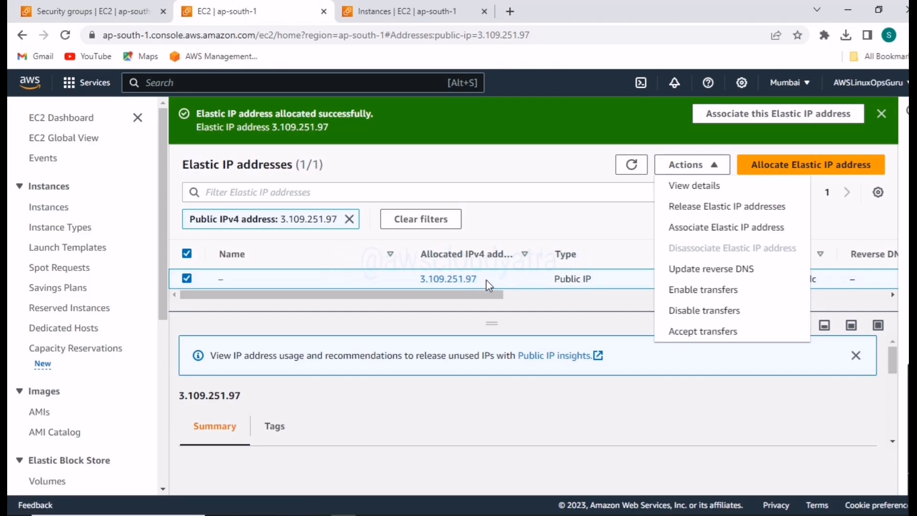
{"action": "left_click_drag", "start_coordinate": [490, 272], "coordinate": [424, 283]}
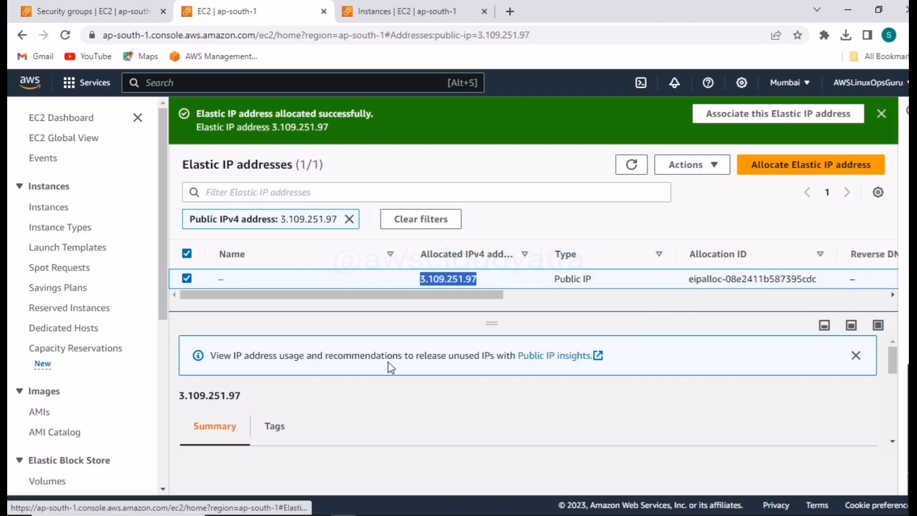
{"action": "left_click", "coordinate": [318, 507]}
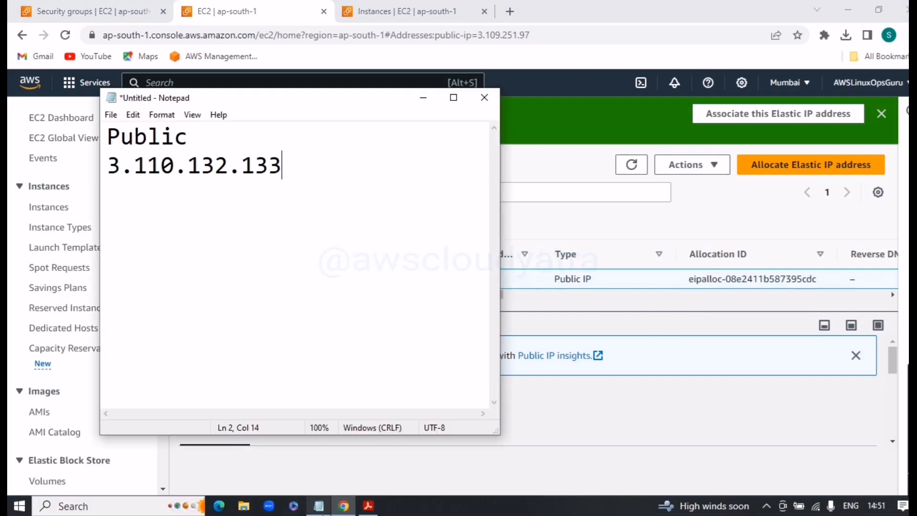
{"action": "type", "text": "Elastic"}
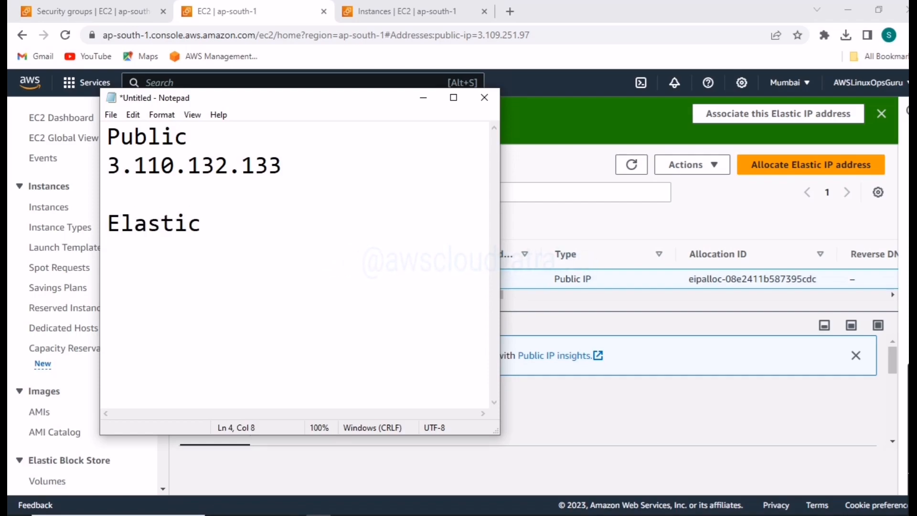
{"action": "key", "text": "ctrl+v"}
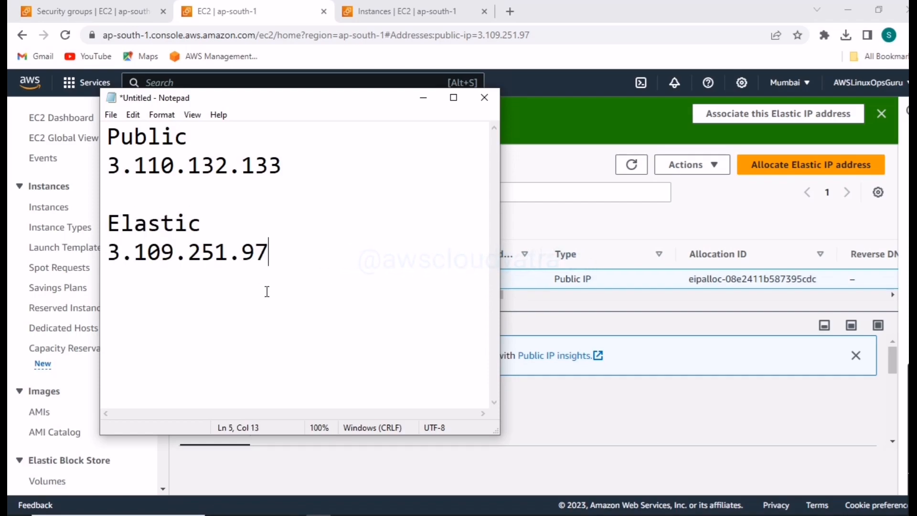
{"action": "left_click", "coordinate": [423, 97]}
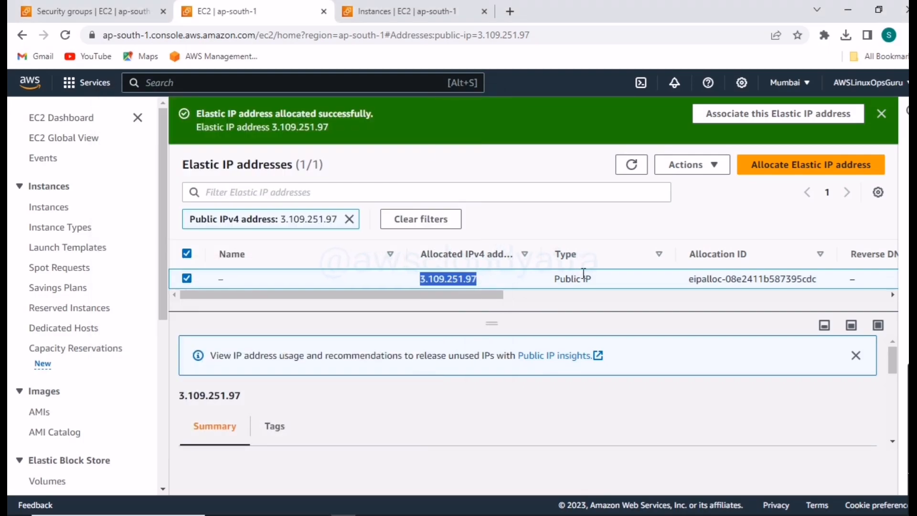
{"action": "left_click", "coordinate": [713, 174]}
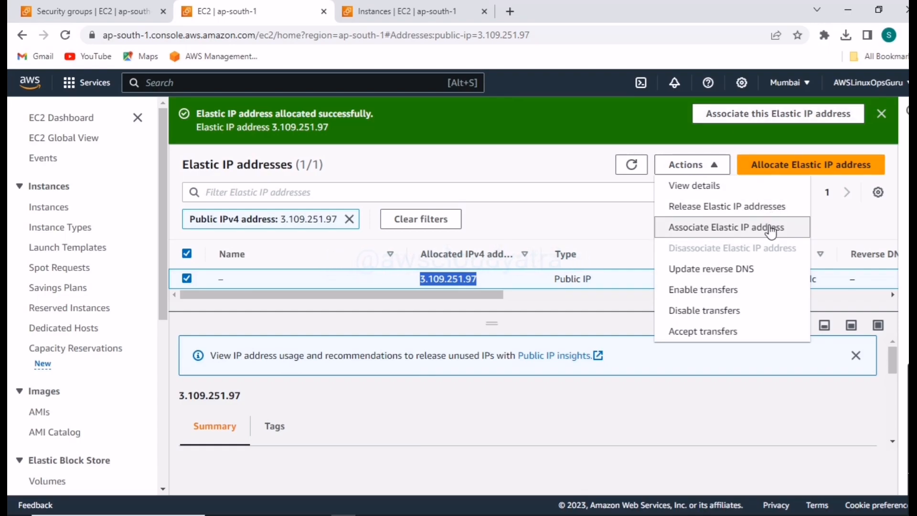
{"action": "left_click", "coordinate": [737, 238]}
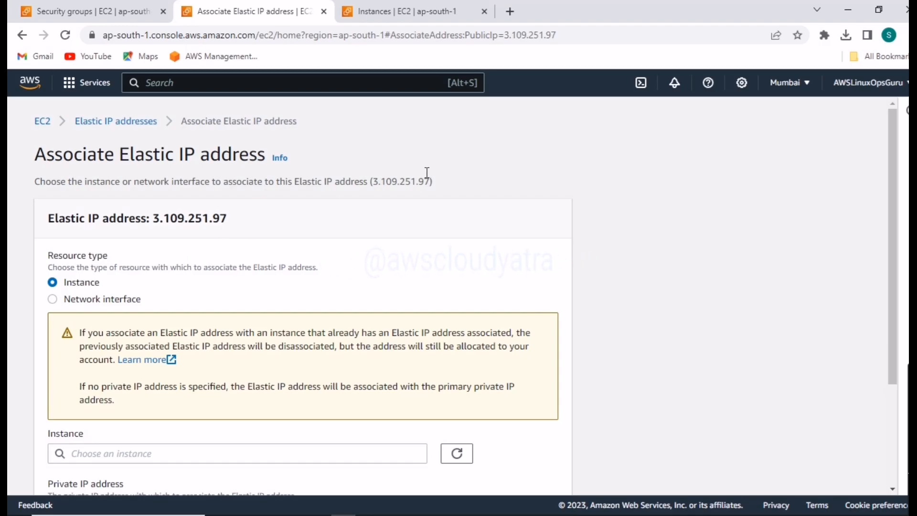
{"action": "scroll", "coordinate": [243, 194], "scroll_direction": "down", "scroll_amount": 3}
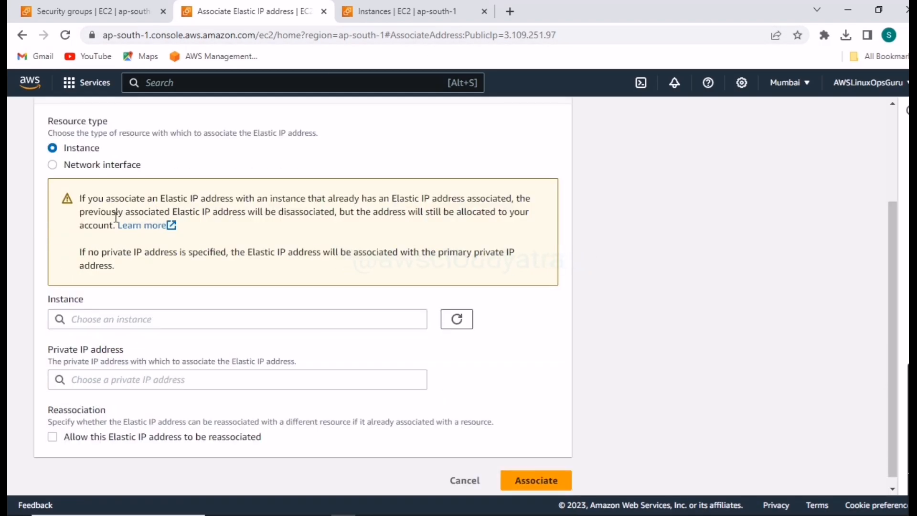
{"action": "scroll", "coordinate": [389, 176], "scroll_direction": "up", "scroll_amount": 3}
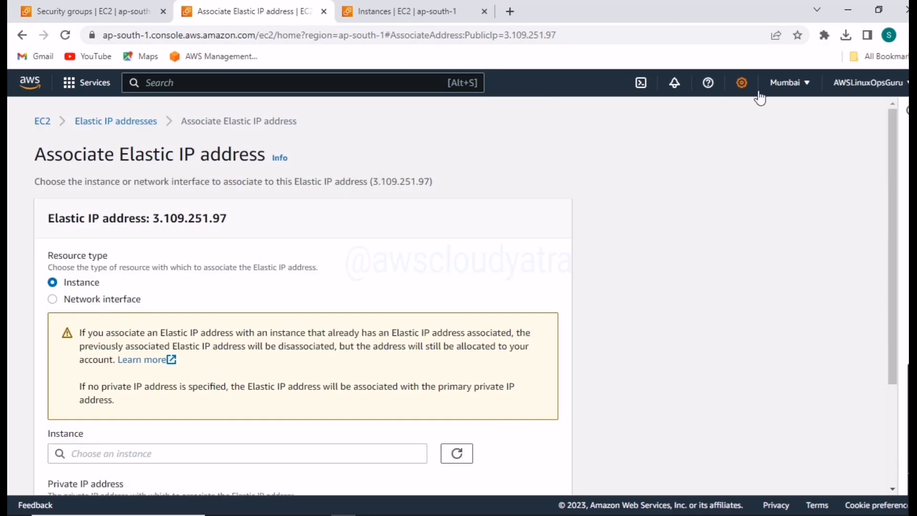
{"action": "left_click", "coordinate": [98, 123]}
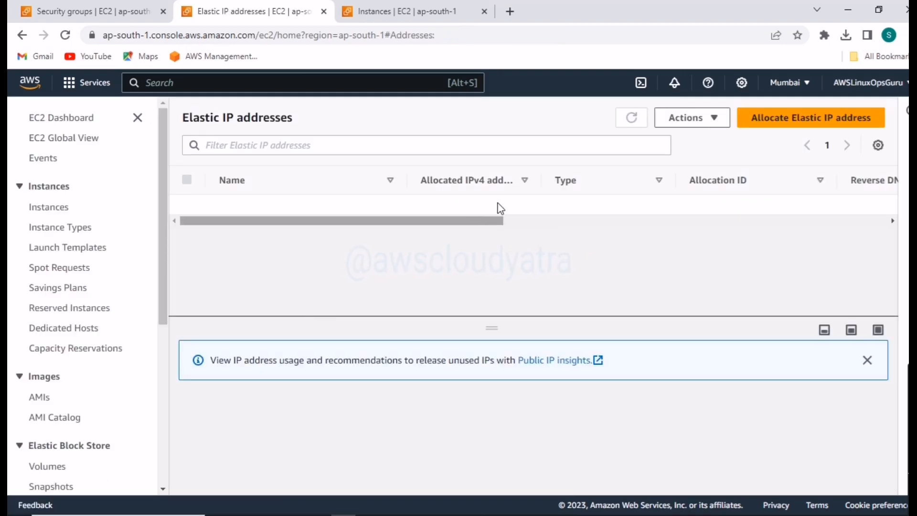
- Start associating Elastic IP 3.109.251.97 with a resource and choose the running instance Server 1 (1a) as the target
{"action": "left_click", "coordinate": [497, 210]}
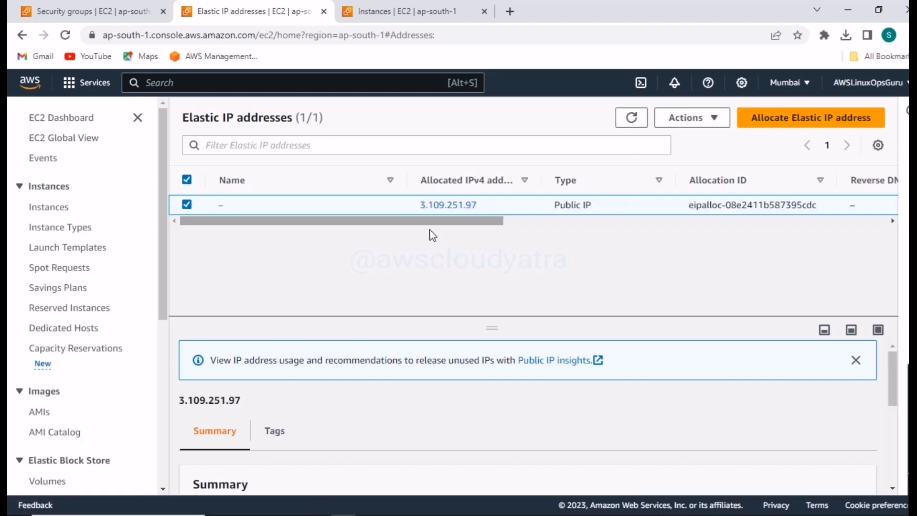
{"action": "scroll", "coordinate": [121, 321], "scroll_direction": "down", "scroll_amount": 3}
{"action": "scroll", "coordinate": [121, 321], "scroll_direction": "down", "scroll_amount": 3}
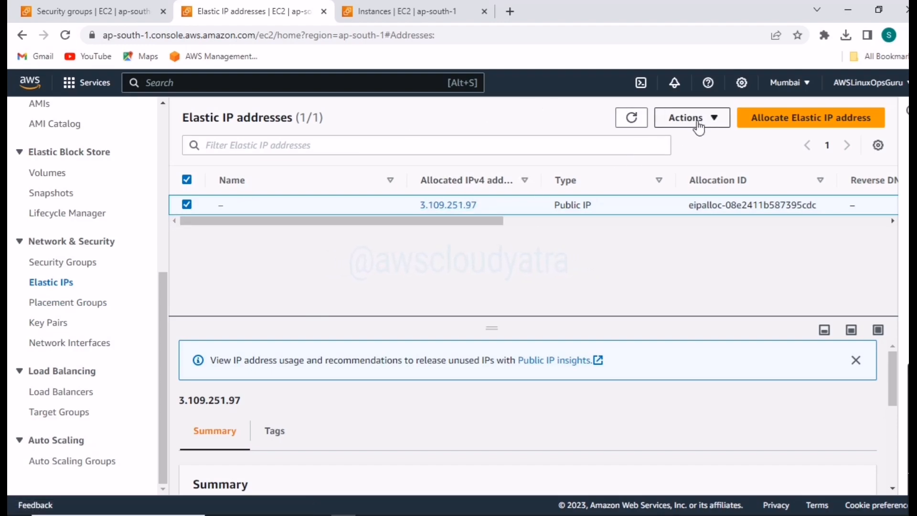
{"action": "left_click", "coordinate": [696, 123]}
{"action": "left_click", "coordinate": [678, 184]}
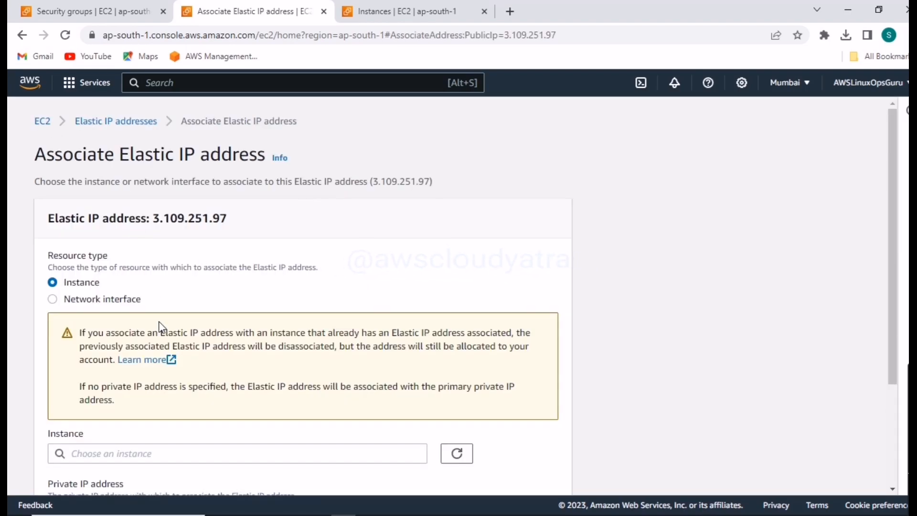
{"action": "scroll", "coordinate": [159, 327], "scroll_direction": "down", "scroll_amount": 1}
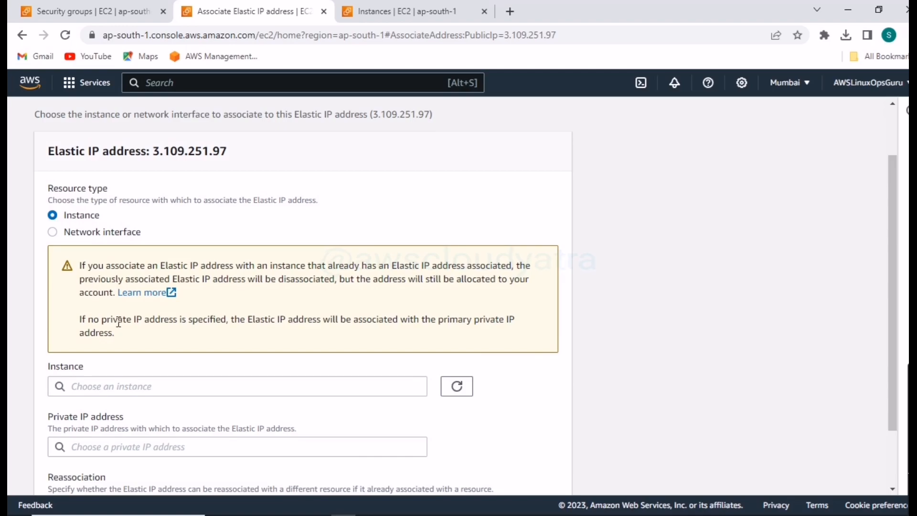
{"action": "scroll", "coordinate": [302, 392], "scroll_direction": "down", "scroll_amount": 1}
{"action": "left_click", "coordinate": [346, 318]}
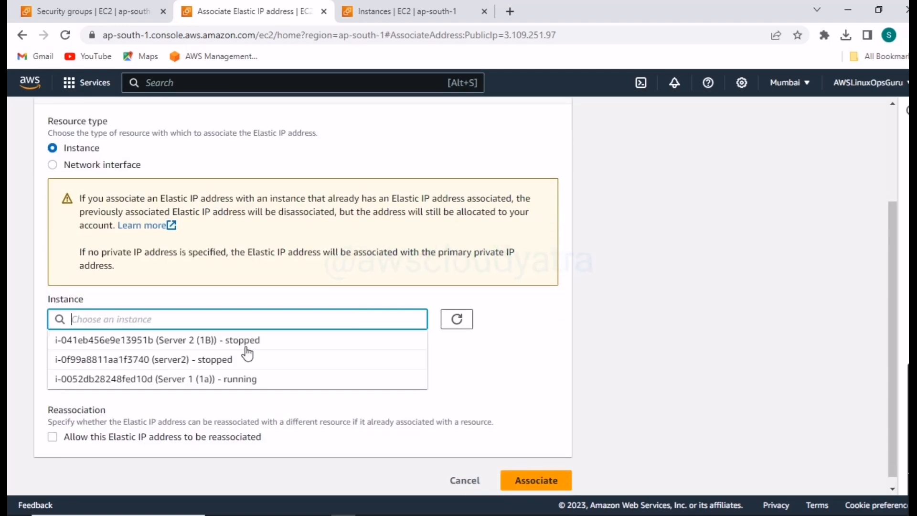
{"action": "left_click", "coordinate": [244, 381]}
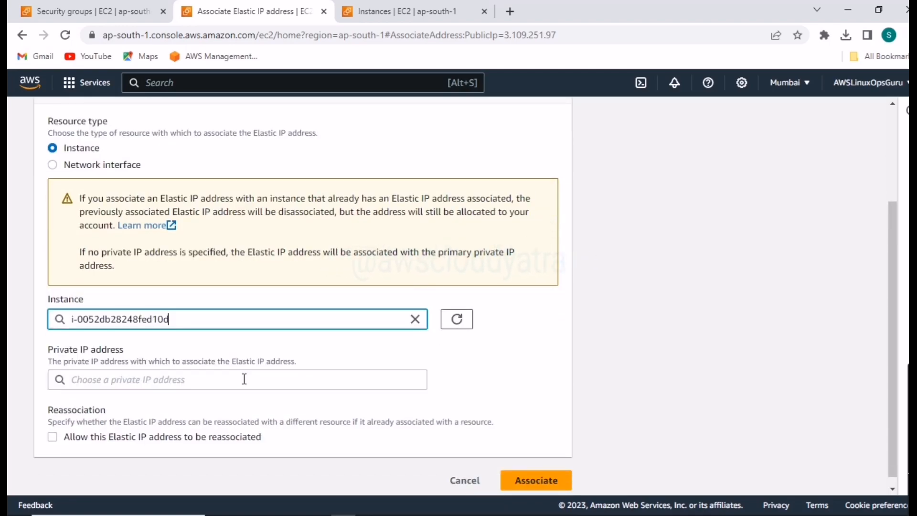
{"action": "left_click", "coordinate": [414, 321]}
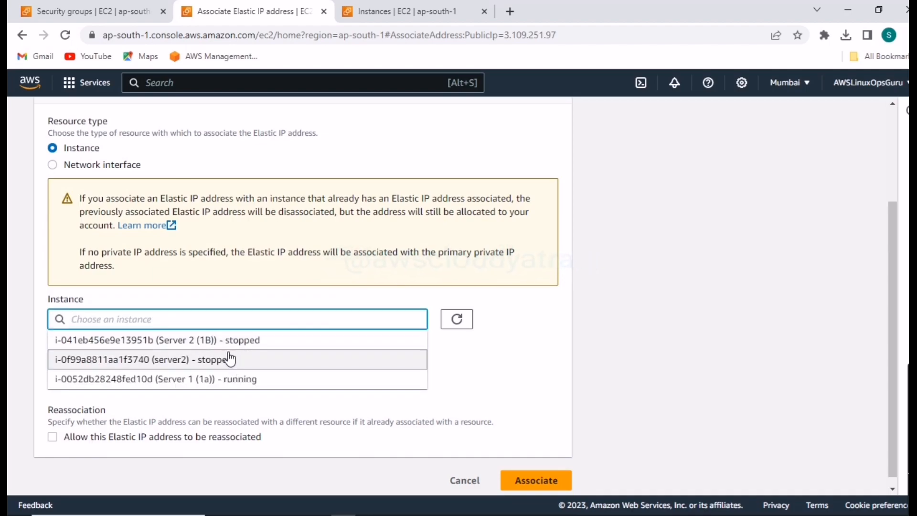
{"action": "left_click", "coordinate": [251, 381]}
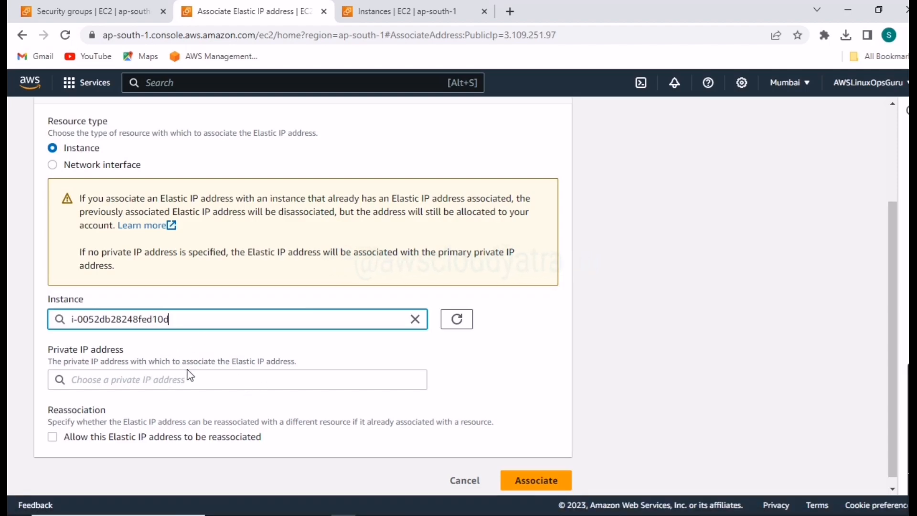
- Check the private IP options, associate the Elastic IP with the chosen instance, and view its associated instance and private IP in the address list
{"action": "scroll", "coordinate": [206, 400], "scroll_direction": "down", "scroll_amount": 1}
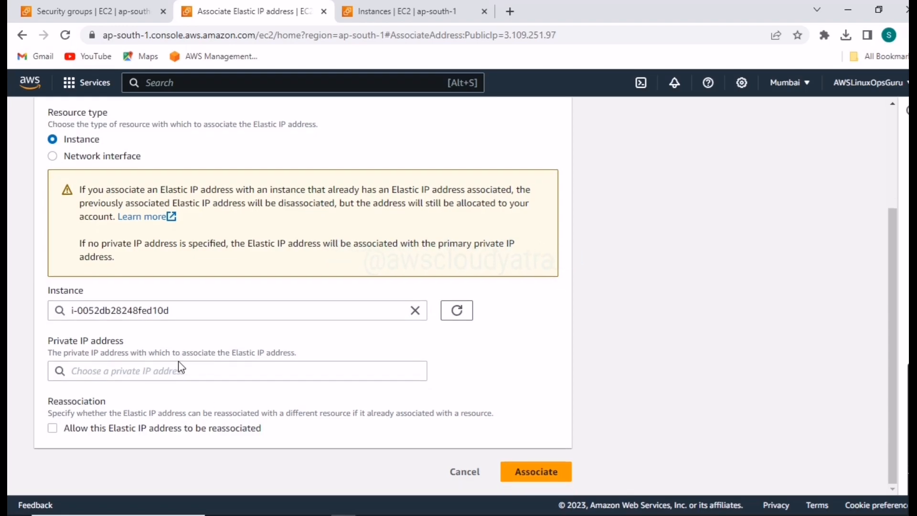
{"action": "left_click", "coordinate": [194, 368]}
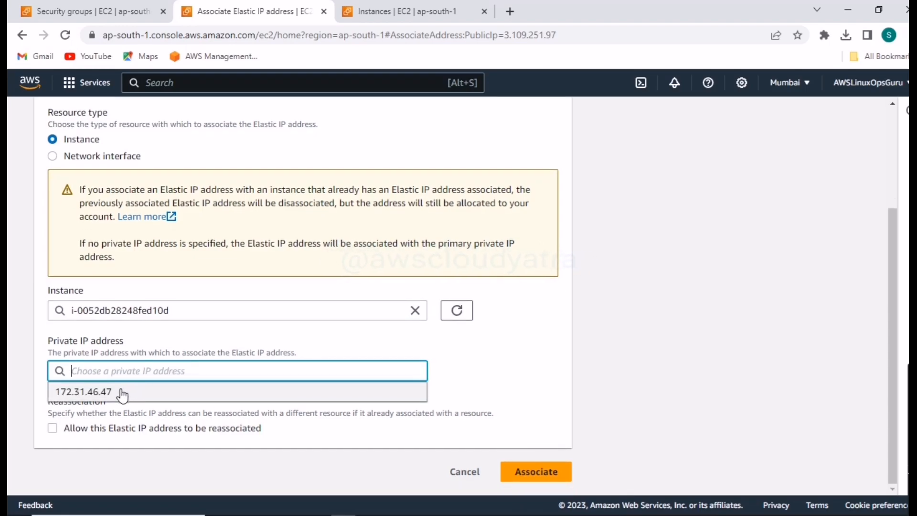
{"action": "left_click", "coordinate": [478, 348]}
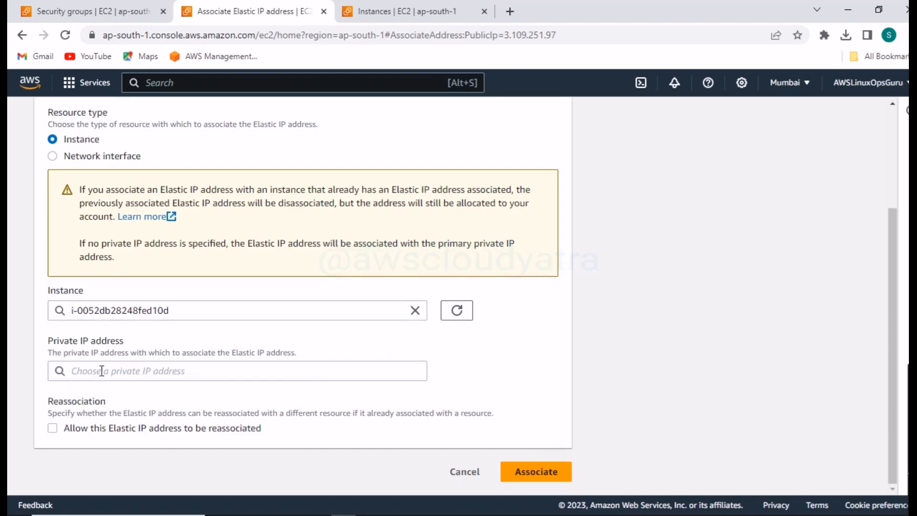
{"action": "left_click", "coordinate": [194, 366]}
{"action": "left_click", "coordinate": [492, 330]}
{"action": "left_click", "coordinate": [516, 475]}
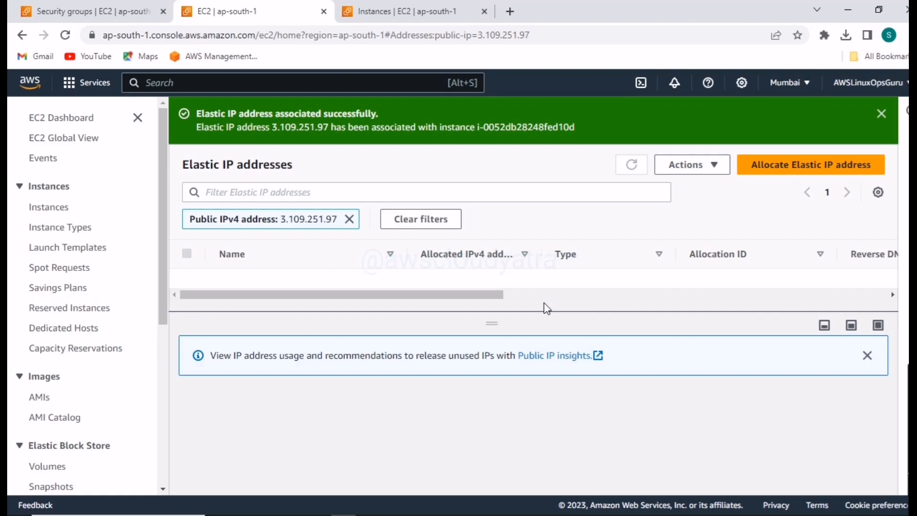
{"action": "left_click_drag", "start_coordinate": [495, 298], "coordinate": [682, 321]}
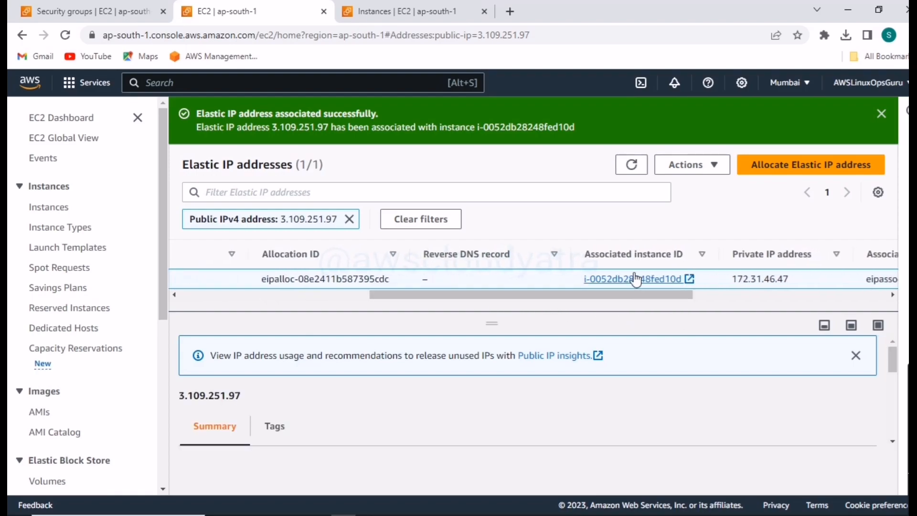
{"action": "left_click_drag", "start_coordinate": [684, 297], "coordinate": [731, 308]}
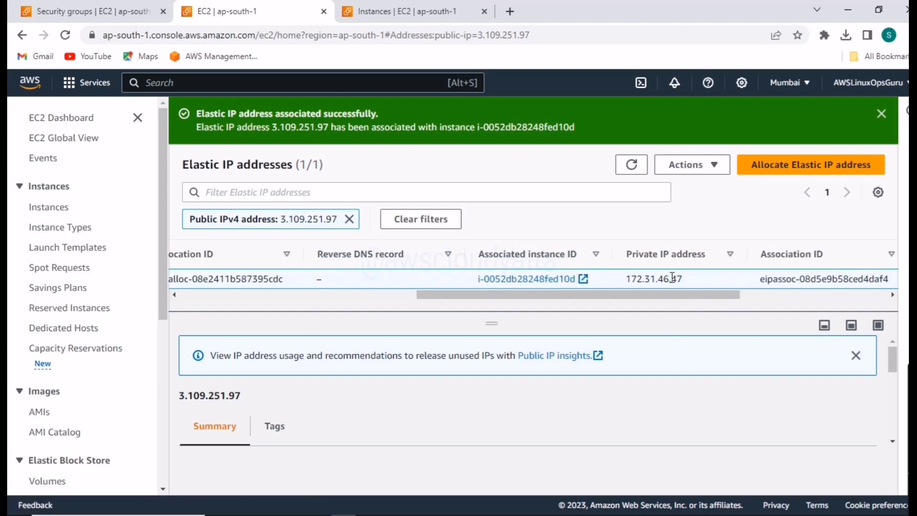
- Copy Server 1 (1a)'s private IPv4 address 172.31.46.47 from the Instances page into the Notepad note under the heading "Private"
{"action": "left_click", "coordinate": [401, 11]}
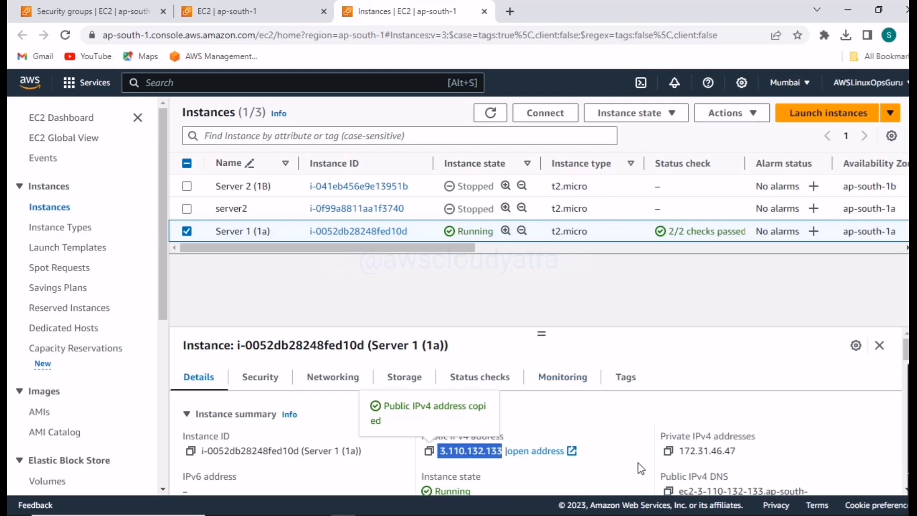
{"action": "left_click", "coordinate": [670, 453]}
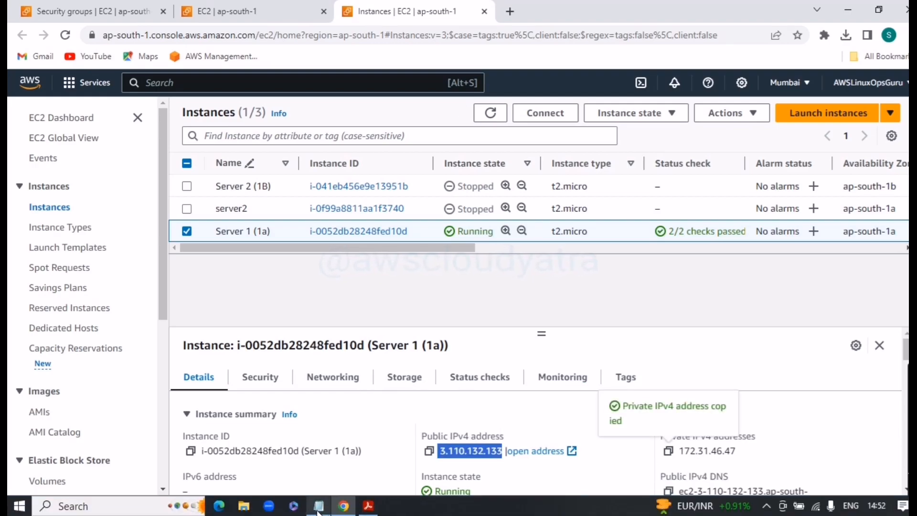
{"action": "left_click", "coordinate": [318, 510]}
{"action": "key", "text": "Return"}
{"action": "key", "text": "Return"}
{"action": "type", "text": "Private"}
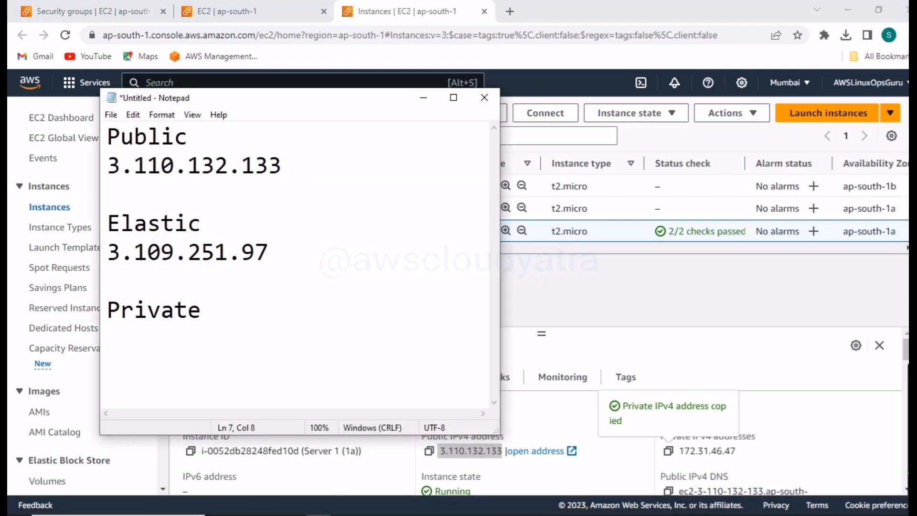
{"action": "key", "text": "Return"}
{"action": "key", "text": "ctrl+v"}
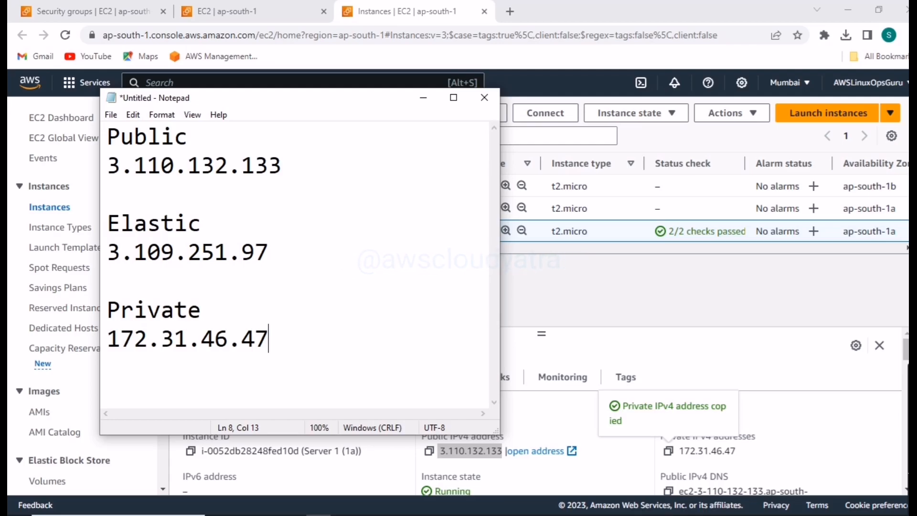
{"action": "left_click", "coordinate": [429, 100]}
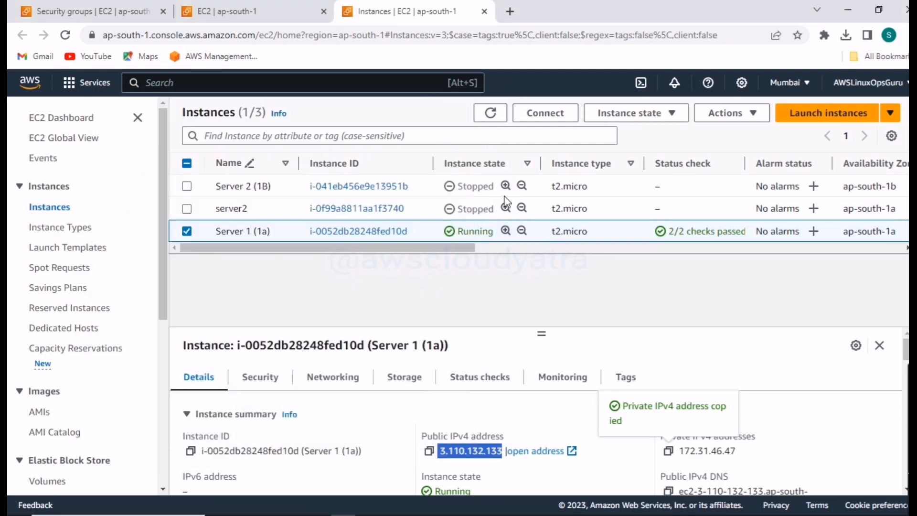
- Refresh the instances list and compare Server 1 (1a)'s public IPv4 address with the Elastic IP recorded in Notepad
{"action": "scroll", "coordinate": [578, 437], "scroll_direction": "down", "scroll_amount": 2}
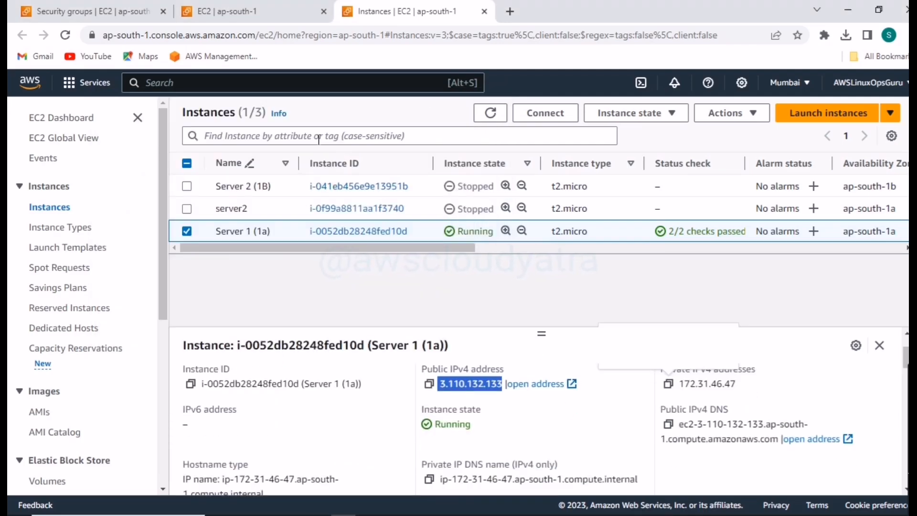
{"action": "left_click", "coordinate": [490, 113]}
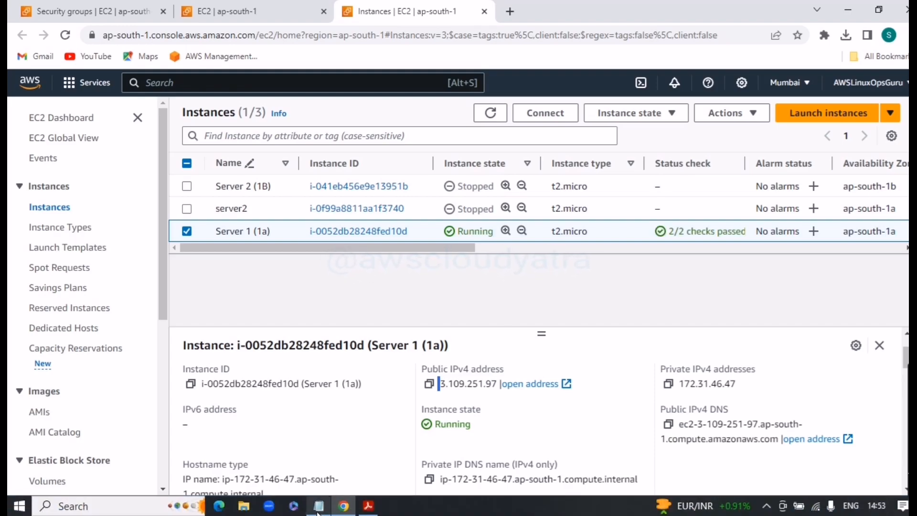
{"action": "left_click", "coordinate": [318, 506]}
{"action": "left_click", "coordinate": [269, 253]}
{"action": "left_click_drag", "start_coordinate": [269, 252], "coordinate": [111, 249]}
{"action": "left_click", "coordinate": [545, 294]}
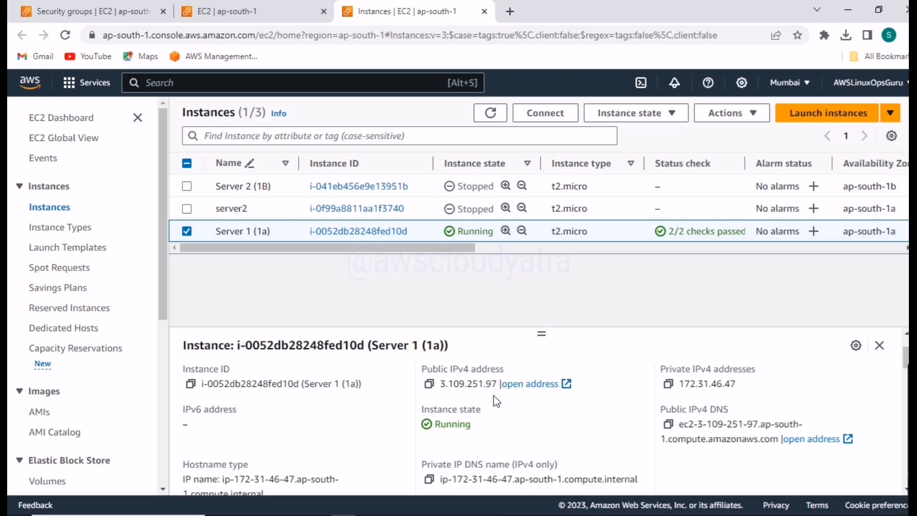
- Highlight the public and private IPv4 addresses in Server 1 (1a)'s details to examine them
{"action": "left_click_drag", "start_coordinate": [499, 384], "coordinate": [432, 385]}
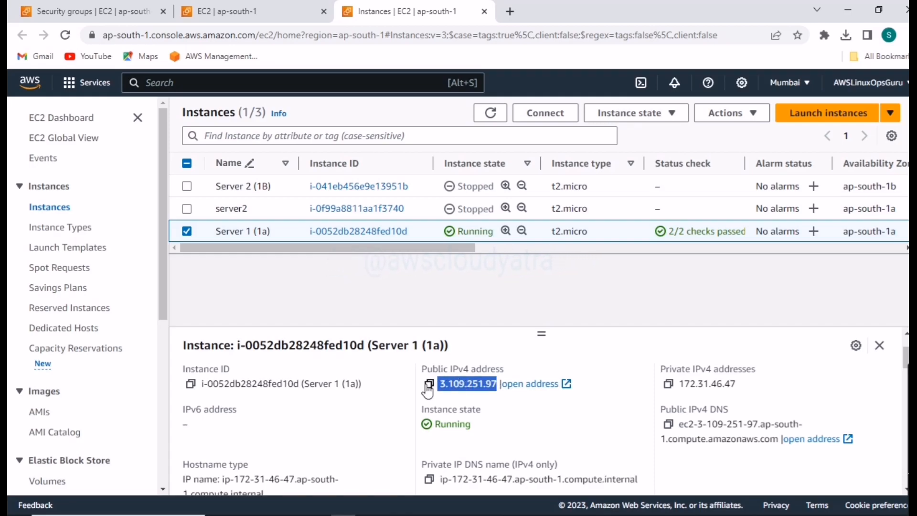
{"action": "left_click", "coordinate": [624, 282]}
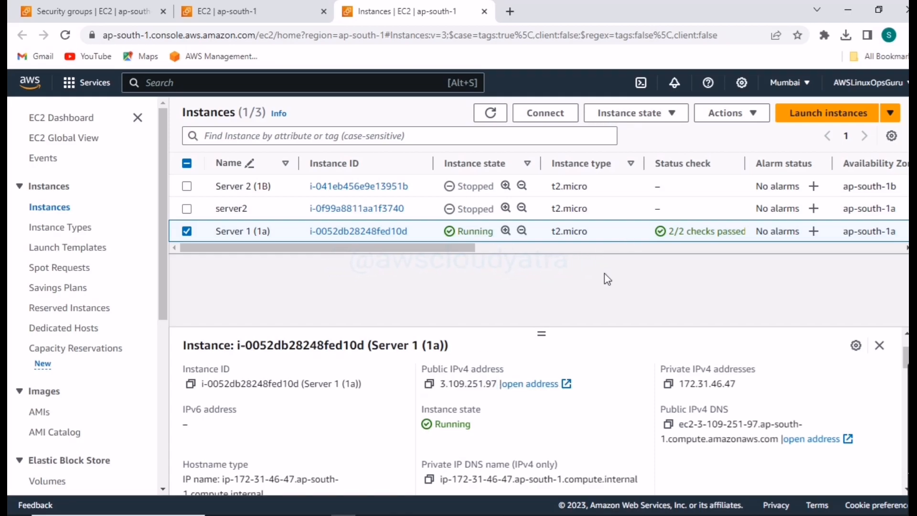
{"action": "left_click_drag", "start_coordinate": [745, 391], "coordinate": [671, 388]}
{"action": "left_click", "coordinate": [611, 293]}
- Reboot the instance Server 1 (1a) and refresh the instances list
{"action": "left_click", "coordinate": [677, 114]}
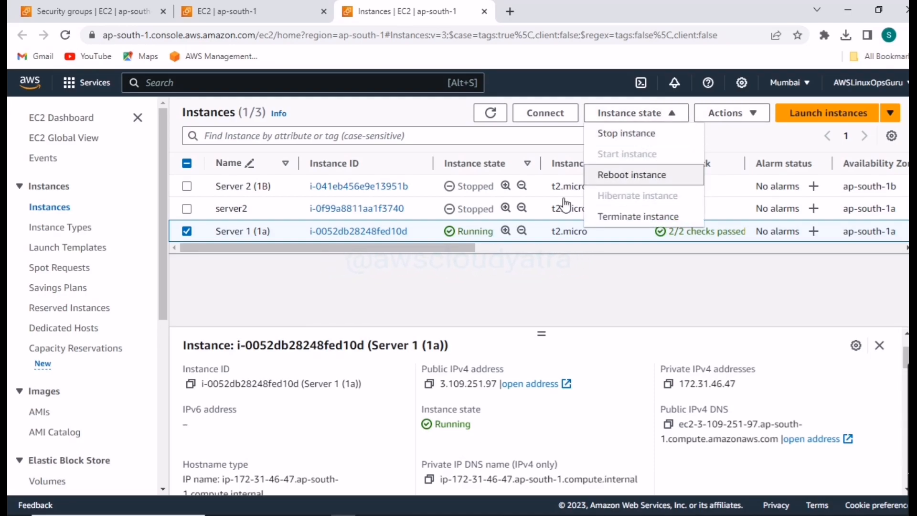
{"action": "left_click", "coordinate": [654, 178]}
{"action": "left_click", "coordinate": [642, 356]}
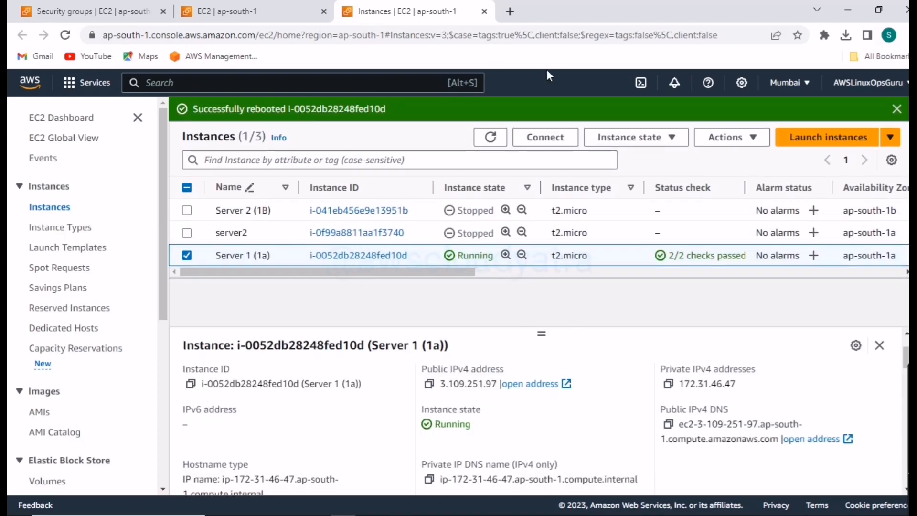
{"action": "left_click", "coordinate": [491, 137]}
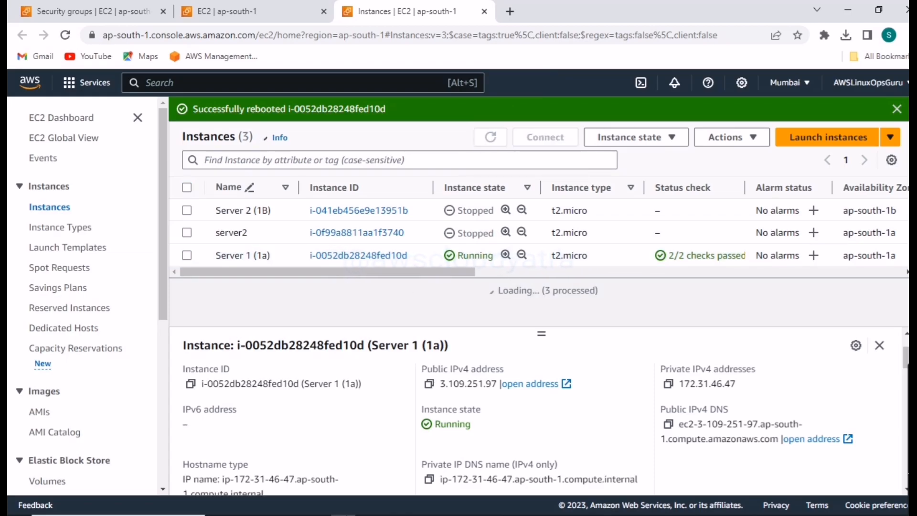
- Review the recorded addresses in Notepad and switch to AWS IP Address.pdf in Adobe Acrobat
{"action": "left_click", "coordinate": [318, 505]}
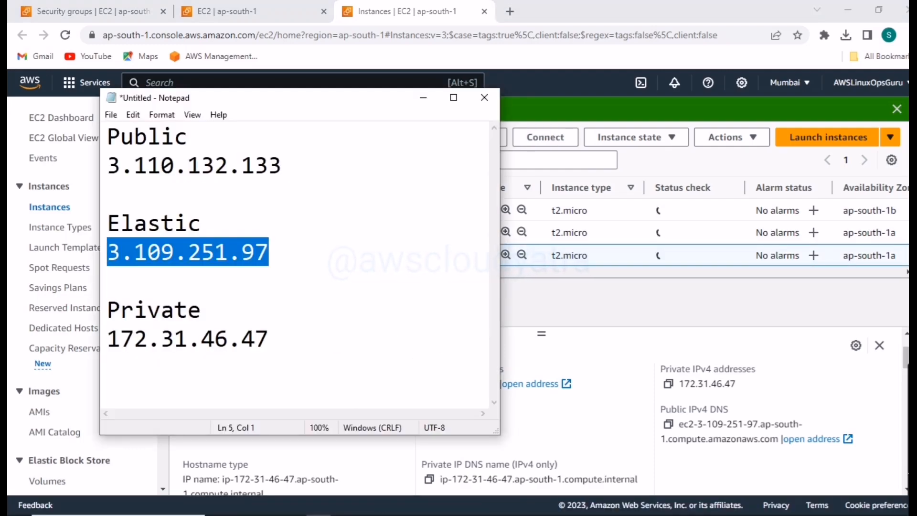
{"action": "left_click", "coordinate": [369, 506]}
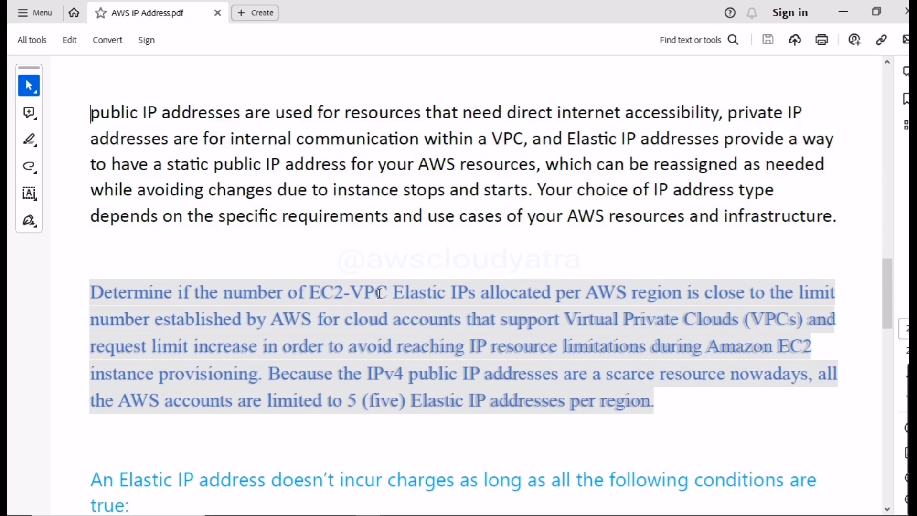
- Select the Private IP Addresses heading and its first paragraph in the PDF to review internal VPC communication
{"action": "scroll", "coordinate": [438, 420], "scroll_direction": "down", "scroll_amount": 3}
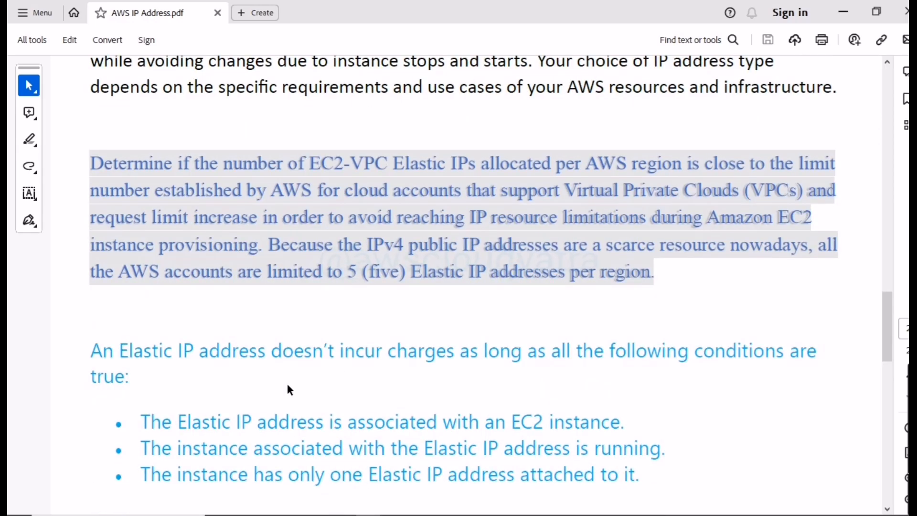
{"action": "scroll", "coordinate": [286, 316], "scroll_direction": "up", "scroll_amount": 20}
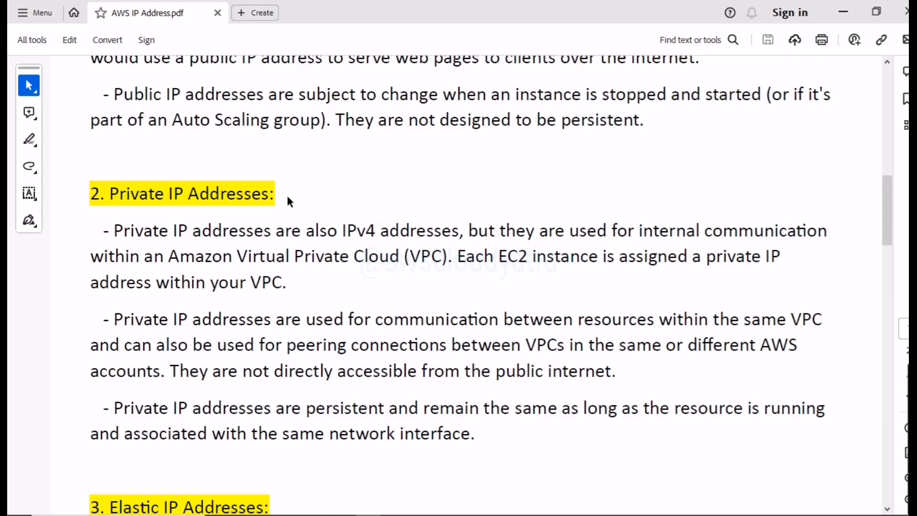
{"action": "left_click_drag", "start_coordinate": [288, 196], "coordinate": [111, 189]}
{"action": "left_click", "coordinate": [349, 192]}
{"action": "left_click_drag", "start_coordinate": [299, 286], "coordinate": [128, 230]}
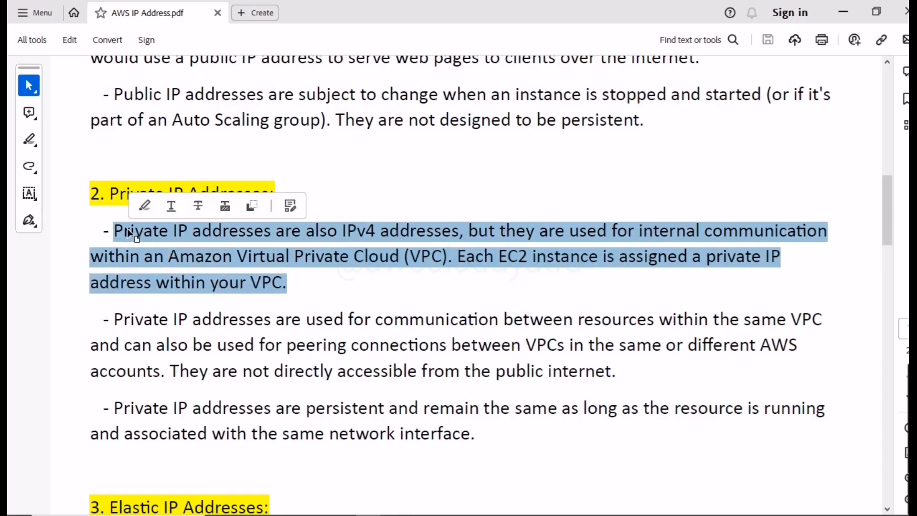
{"action": "left_click", "coordinate": [295, 294]}
{"action": "left_click_drag", "start_coordinate": [296, 294], "coordinate": [119, 212]}
{"action": "left_click", "coordinate": [321, 216]}
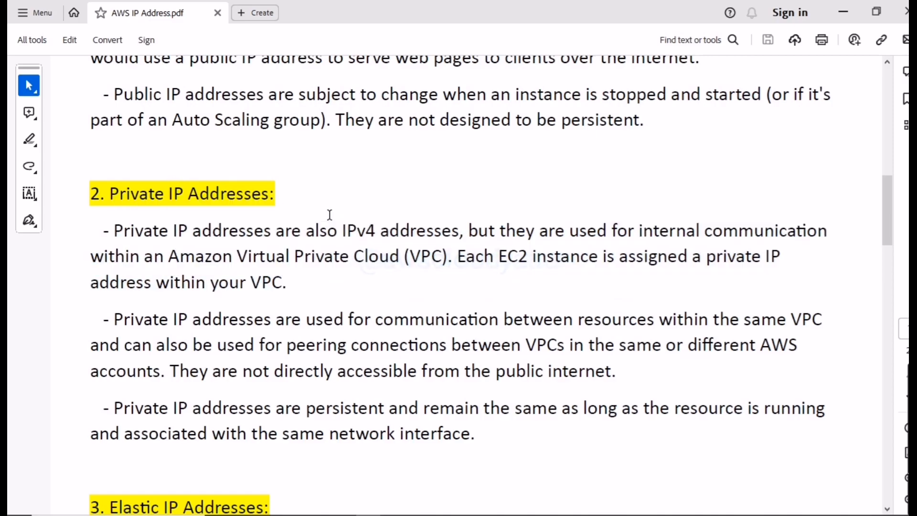
- Select the Public IP Addresses and Private IP Addresses headings in the PDF to compare the two address types
{"action": "scroll", "coordinate": [290, 117], "scroll_direction": "up", "scroll_amount": 5}
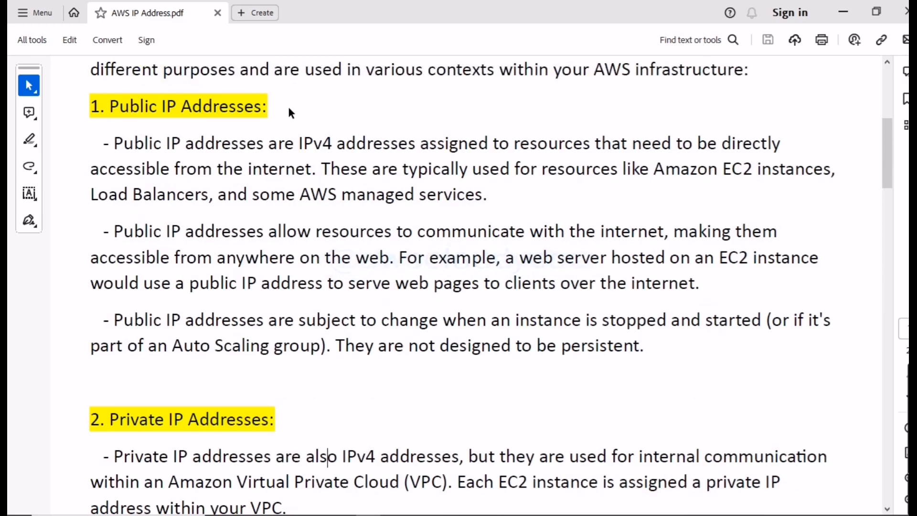
{"action": "left_click_drag", "start_coordinate": [109, 107], "coordinate": [278, 110]}
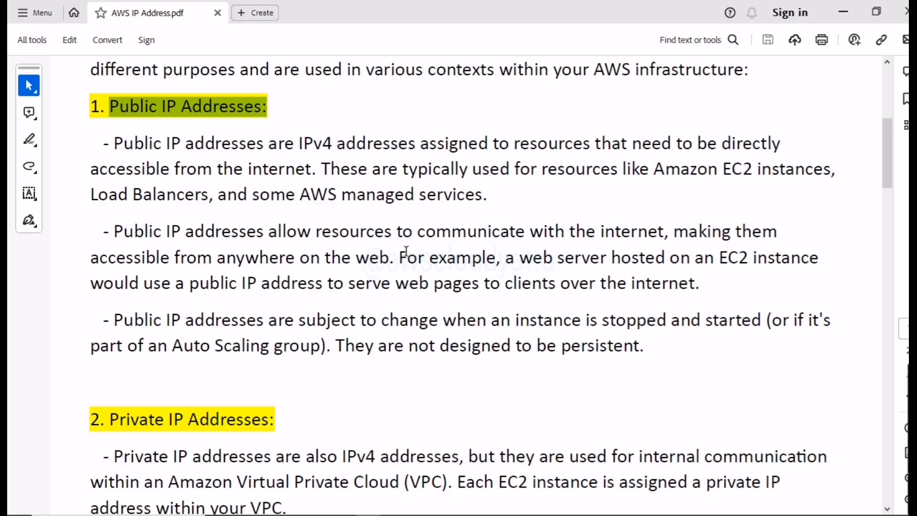
{"action": "scroll", "coordinate": [382, 256], "scroll_direction": "down", "scroll_amount": 1}
{"action": "left_click", "coordinate": [300, 394]}
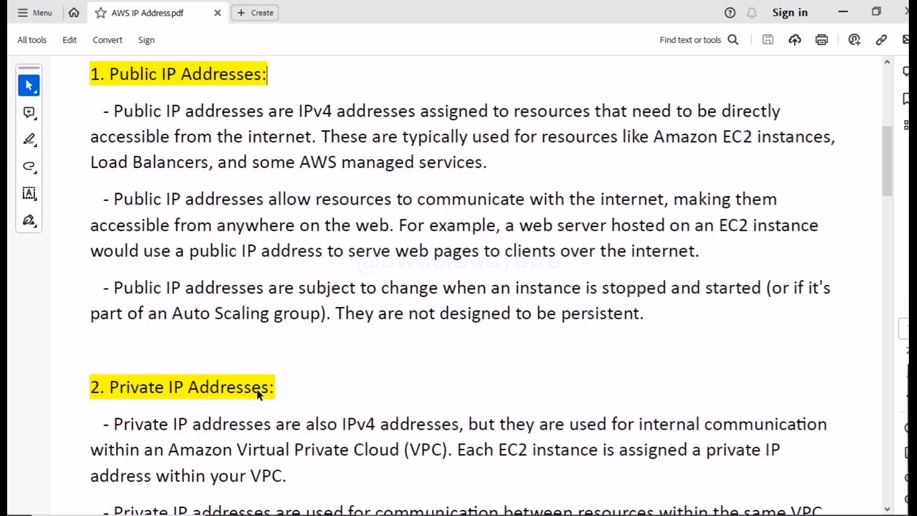
{"action": "left_click_drag", "start_coordinate": [95, 385], "coordinate": [296, 387]}
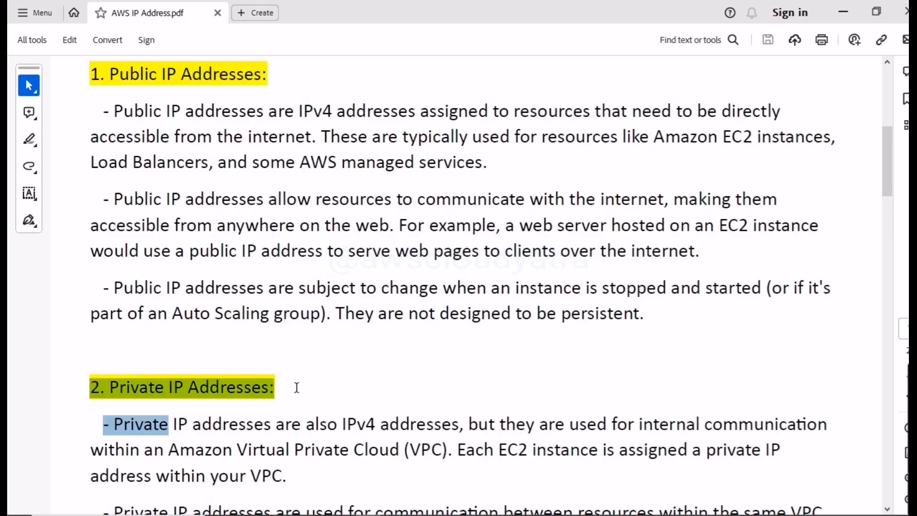
{"action": "left_click_drag", "start_coordinate": [91, 73], "coordinate": [285, 71]}
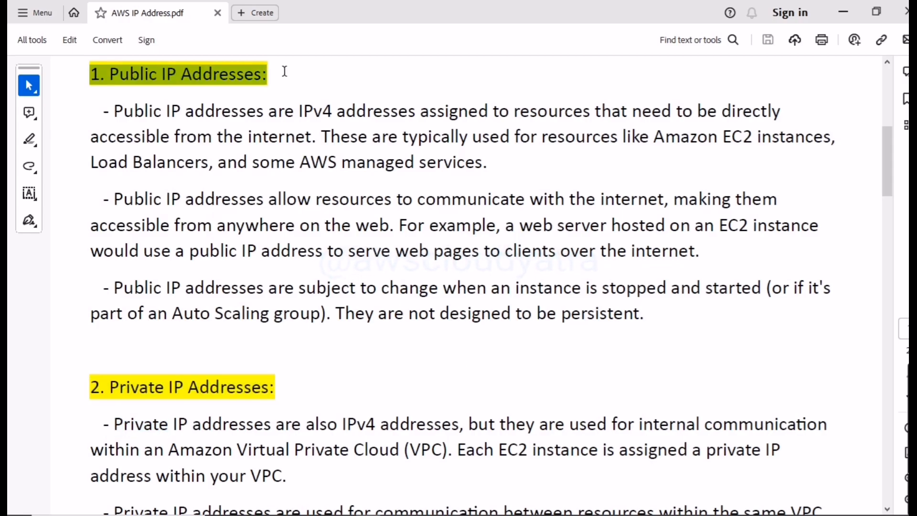
- Select the Elastic IP Addresses heading in the PDF and review the section beneath it
{"action": "scroll", "coordinate": [305, 201], "scroll_direction": "down", "scroll_amount": 7}
{"action": "scroll", "coordinate": [272, 433], "scroll_direction": "down", "scroll_amount": 1}
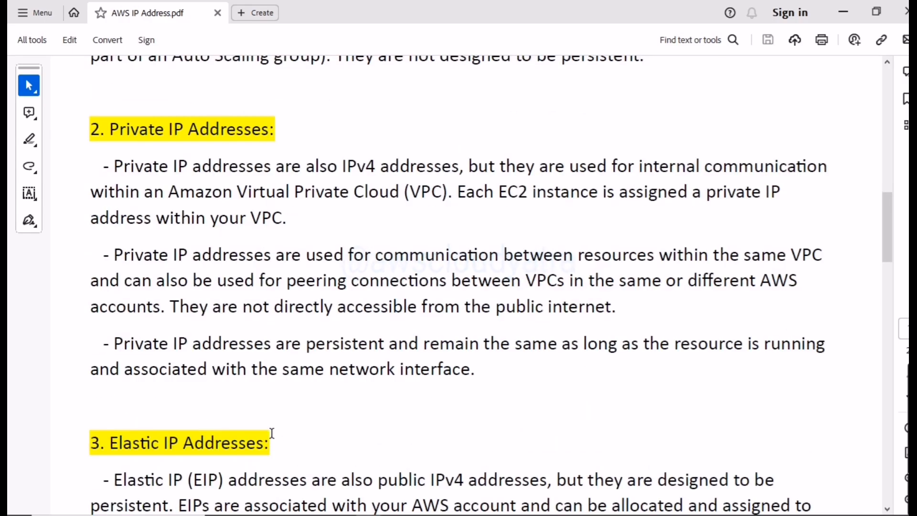
{"action": "left_click_drag", "start_coordinate": [280, 449], "coordinate": [90, 445]}
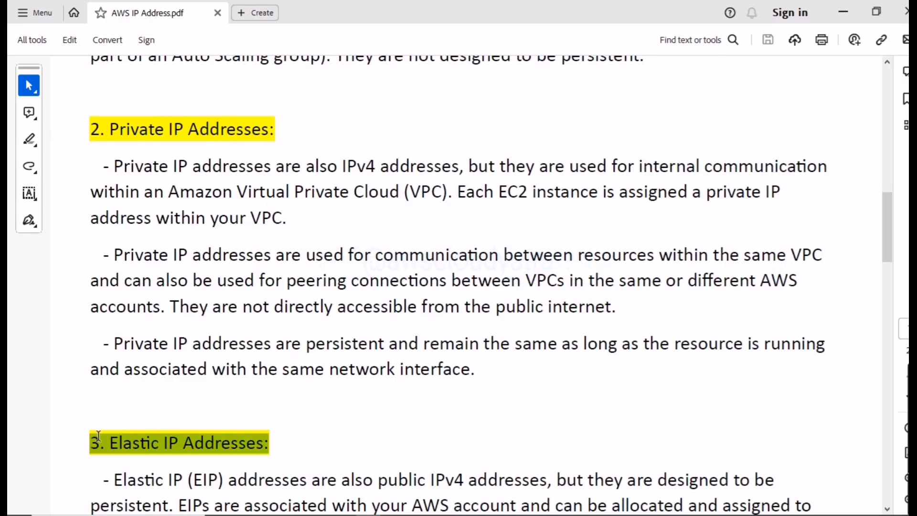
{"action": "left_click", "coordinate": [374, 430]}
{"action": "scroll", "coordinate": [374, 430], "scroll_direction": "down", "scroll_amount": 5}
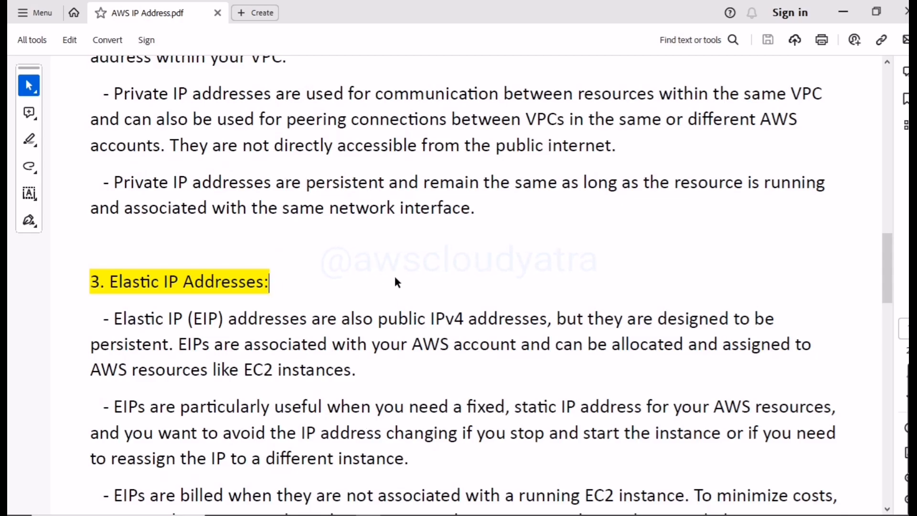
- Select each of the three conditions under which an Elastic IP address doesn't incur charges to review them
{"action": "scroll", "coordinate": [451, 286], "scroll_direction": "down", "scroll_amount": 15}
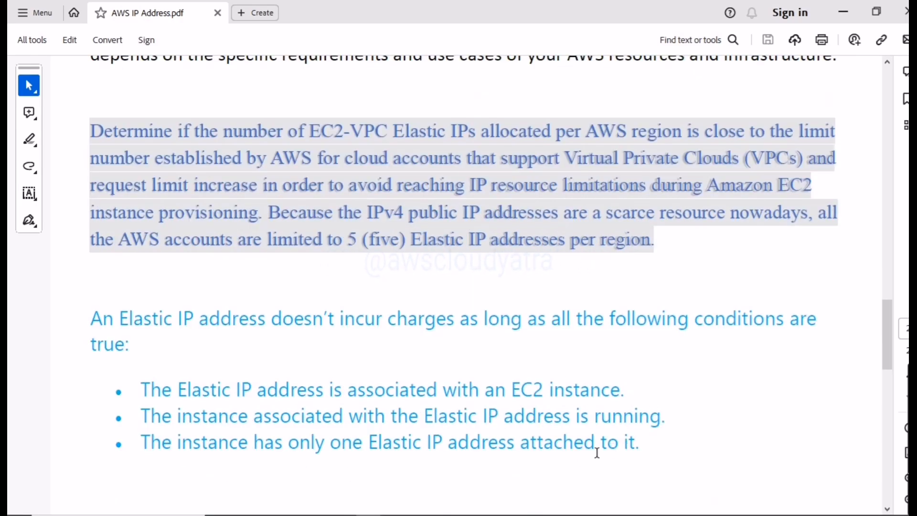
{"action": "left_click_drag", "start_coordinate": [640, 444], "coordinate": [139, 447]}
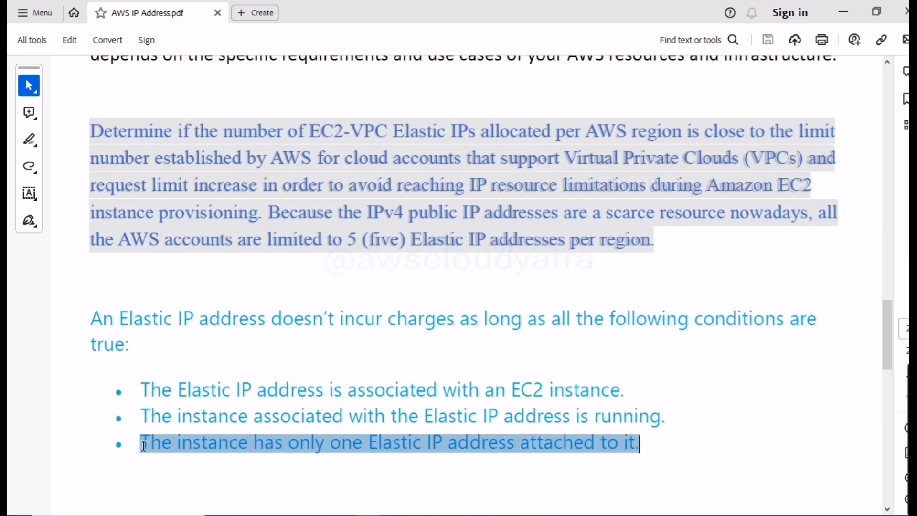
{"action": "left_click", "coordinate": [665, 436]}
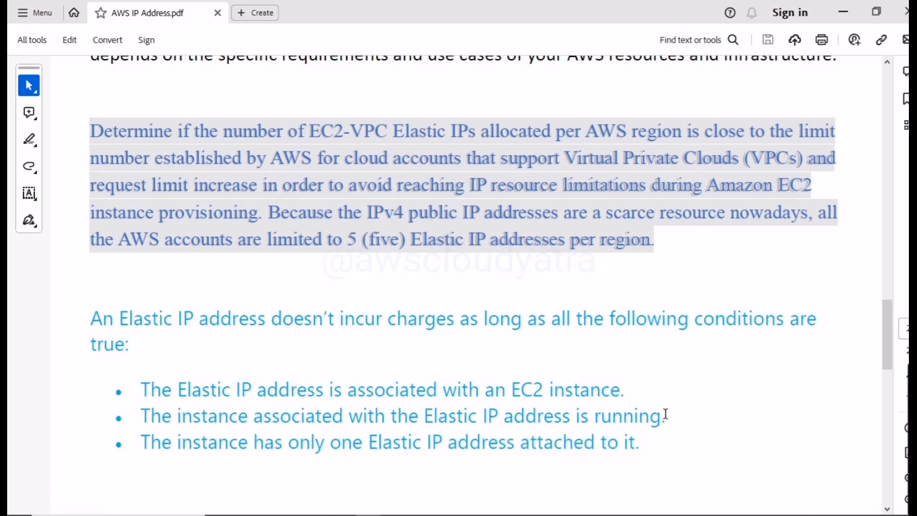
{"action": "left_click_drag", "start_coordinate": [669, 420], "coordinate": [139, 422]}
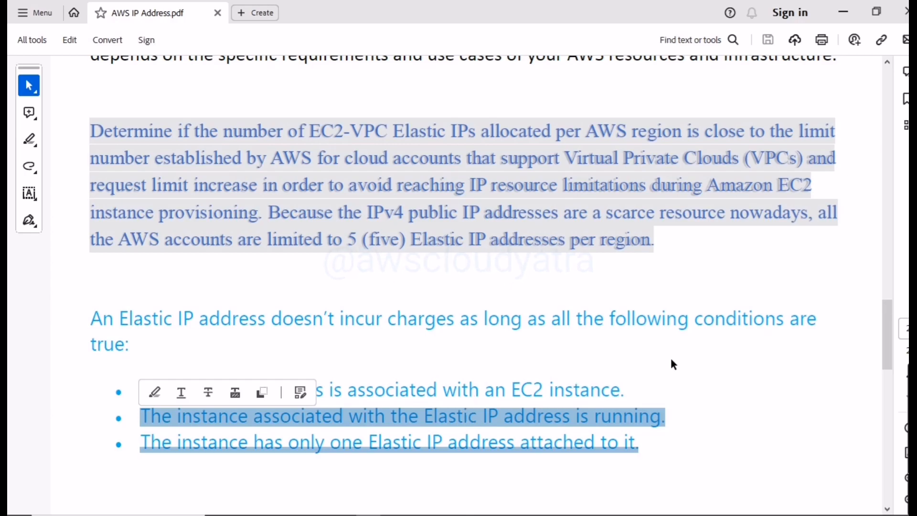
{"action": "left_click", "coordinate": [715, 365]}
{"action": "left_click_drag", "start_coordinate": [621, 391], "coordinate": [149, 394]}
{"action": "left_click", "coordinate": [729, 375]}
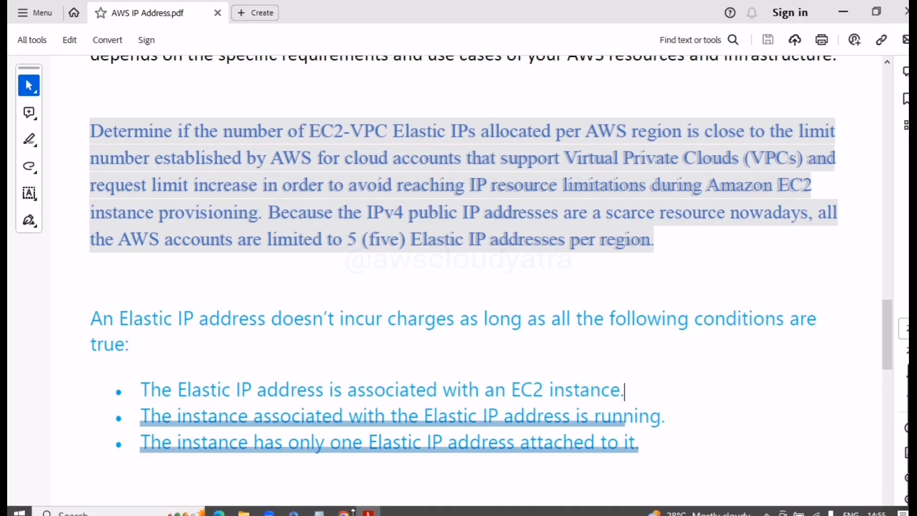
- Switch to the EC2 console in Chrome, refresh the instances list, and compare Server 1 (1a)'s public IPv4 address with the Notepad record
{"action": "left_click", "coordinate": [346, 509]}
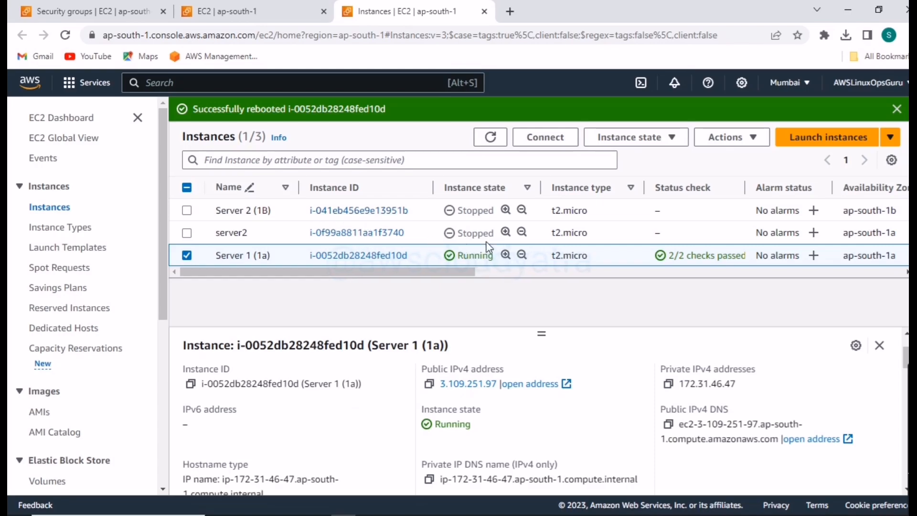
{"action": "left_click", "coordinate": [488, 138]}
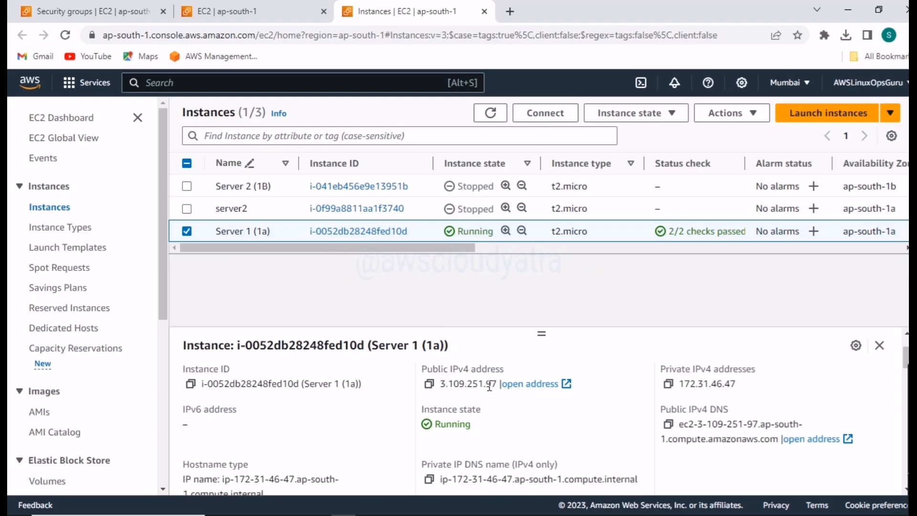
{"action": "mouse_move", "coordinate": [323, 514]}
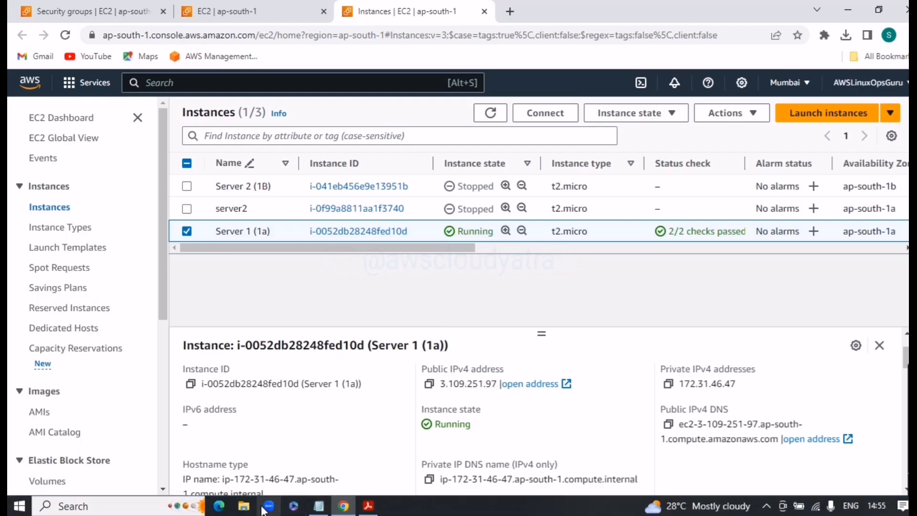
{"action": "left_click", "coordinate": [314, 511]}
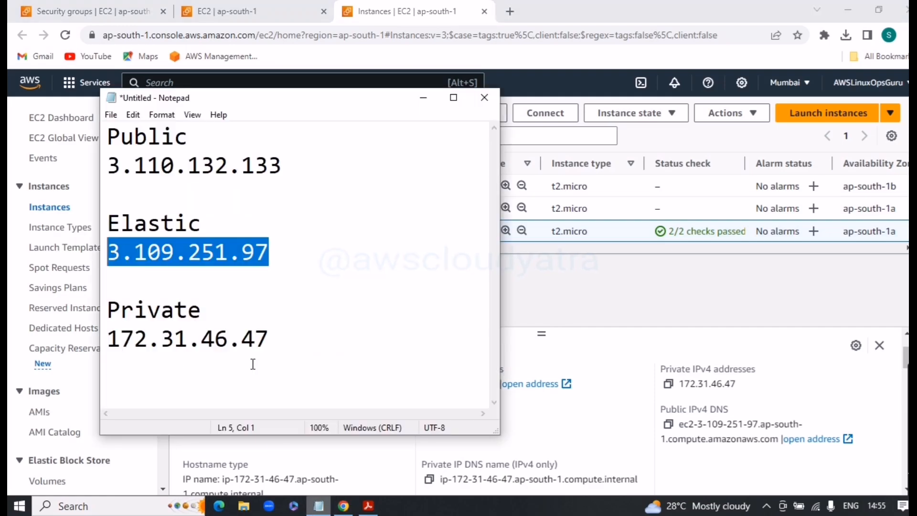
{"action": "left_click", "coordinate": [266, 273]}
{"action": "left_click", "coordinate": [638, 311]}
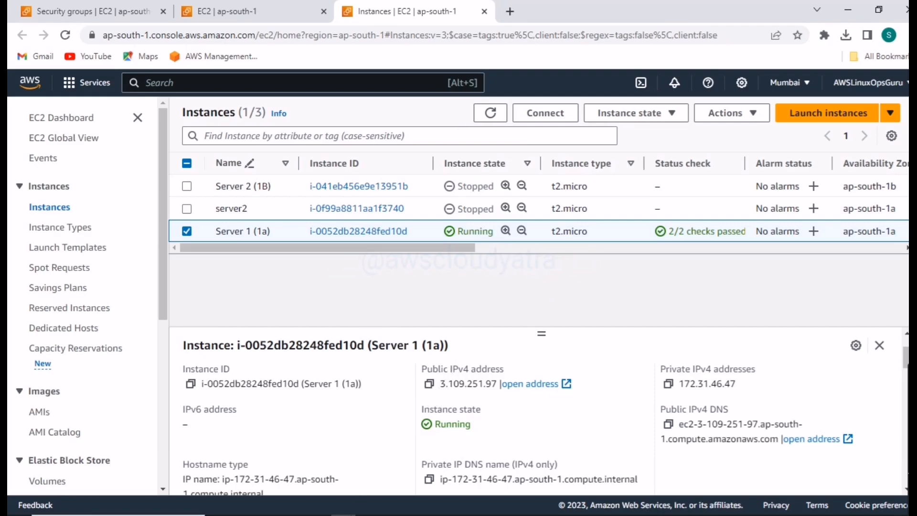
- Launch PuTTY and copy Server 1 (1a)'s public IPv4 address from its details in the EC2 console
{"action": "left_click", "coordinate": [118, 508]}
{"action": "type", "text": "pu"}
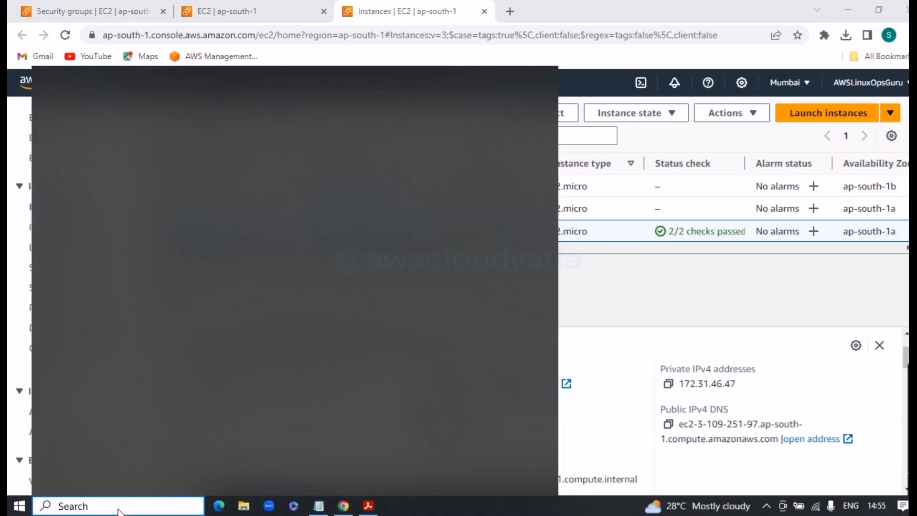
{"action": "type", "text": "tt"}
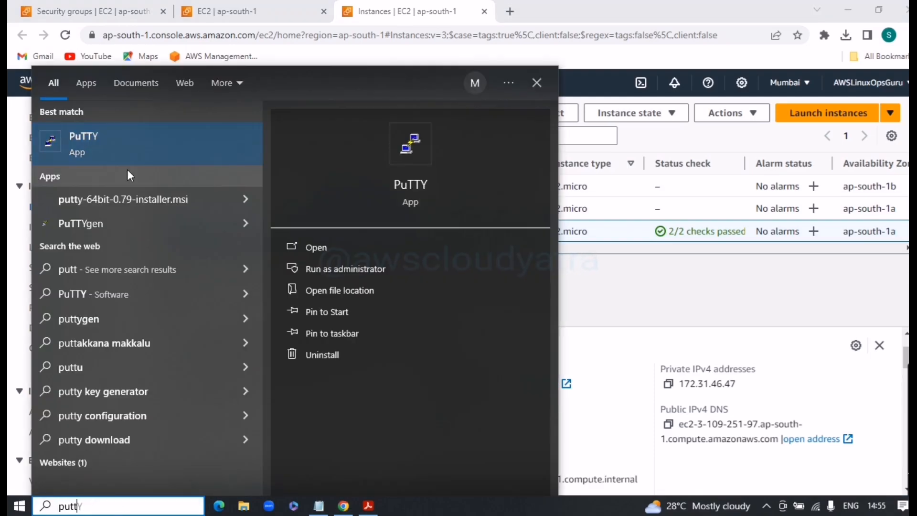
{"action": "left_click", "coordinate": [149, 135]}
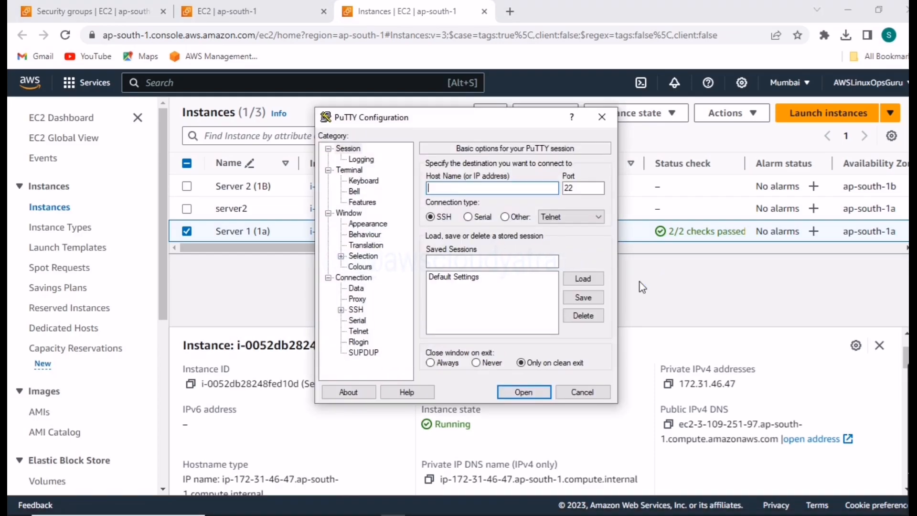
{"action": "left_click", "coordinate": [701, 285]}
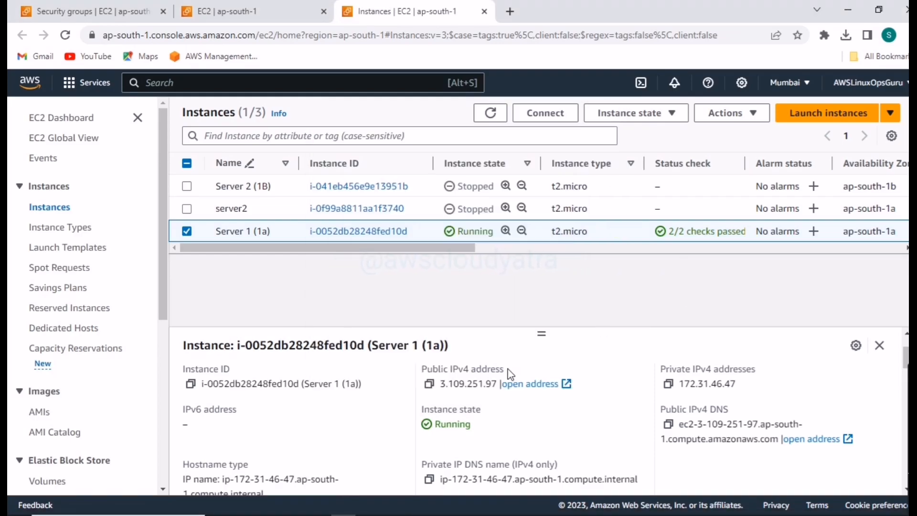
{"action": "left_click", "coordinate": [429, 385]}
- Refresh the instances list and examine the public, auto-assigned and Elastic IP fields in Server 1 (1a)'s details
{"action": "scroll", "coordinate": [726, 466], "scroll_direction": "down", "scroll_amount": 4}
{"action": "scroll", "coordinate": [683, 452], "scroll_direction": "up", "scroll_amount": 3}
{"action": "scroll", "coordinate": [682, 449], "scroll_direction": "down", "scroll_amount": 1}
{"action": "scroll", "coordinate": [682, 446], "scroll_direction": "up", "scroll_amount": 2}
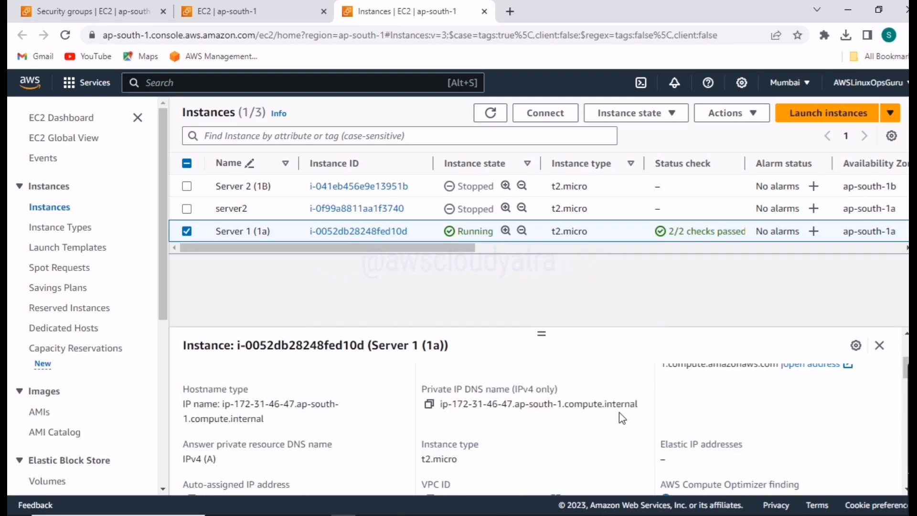
{"action": "left_click", "coordinate": [492, 113]}
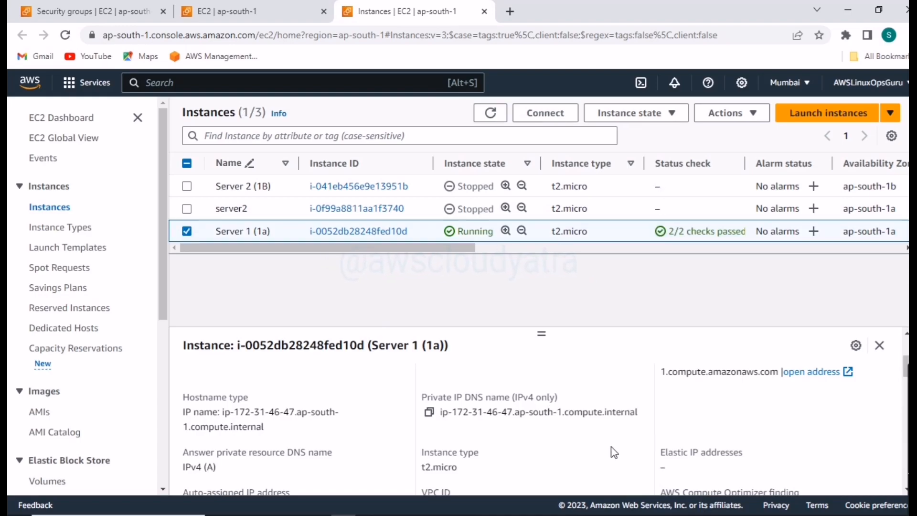
{"action": "scroll", "coordinate": [614, 452], "scroll_direction": "up", "scroll_amount": 2}
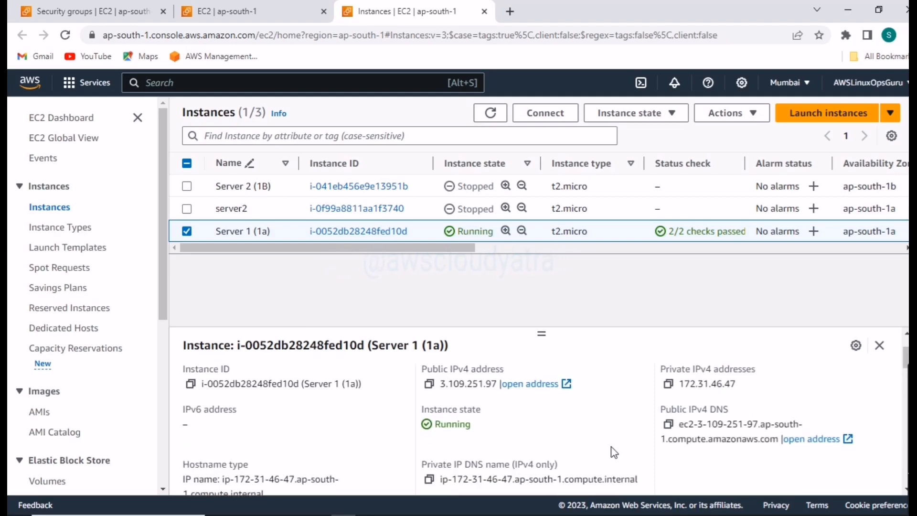
{"action": "scroll", "coordinate": [613, 452], "scroll_direction": "down", "scroll_amount": 3}
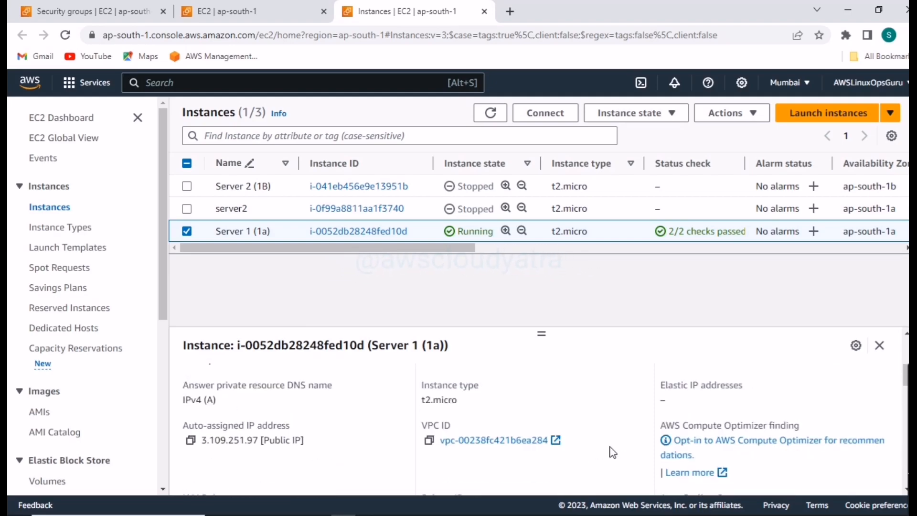
{"action": "scroll", "coordinate": [613, 452], "scroll_direction": "up", "scroll_amount": 3}
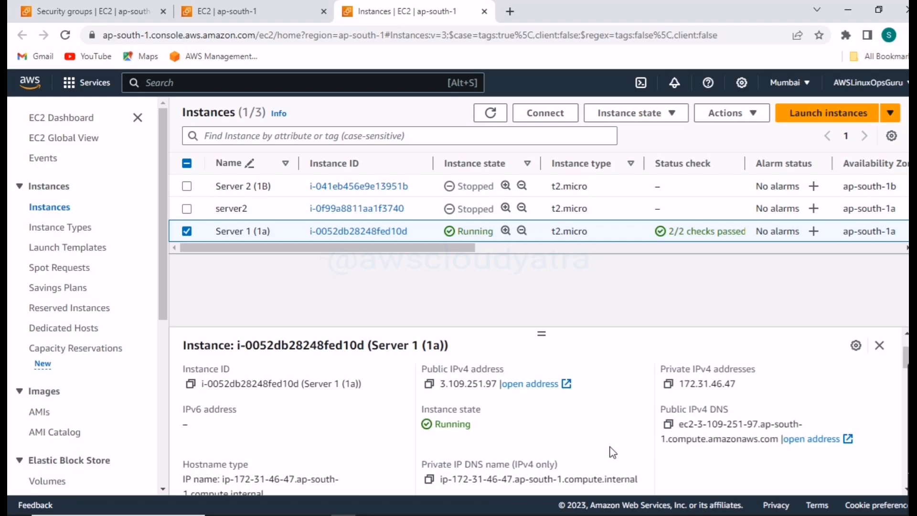
{"action": "scroll", "coordinate": [613, 452], "scroll_direction": "down", "scroll_amount": 3}
{"action": "scroll", "coordinate": [610, 451], "scroll_direction": "up", "scroll_amount": 4}
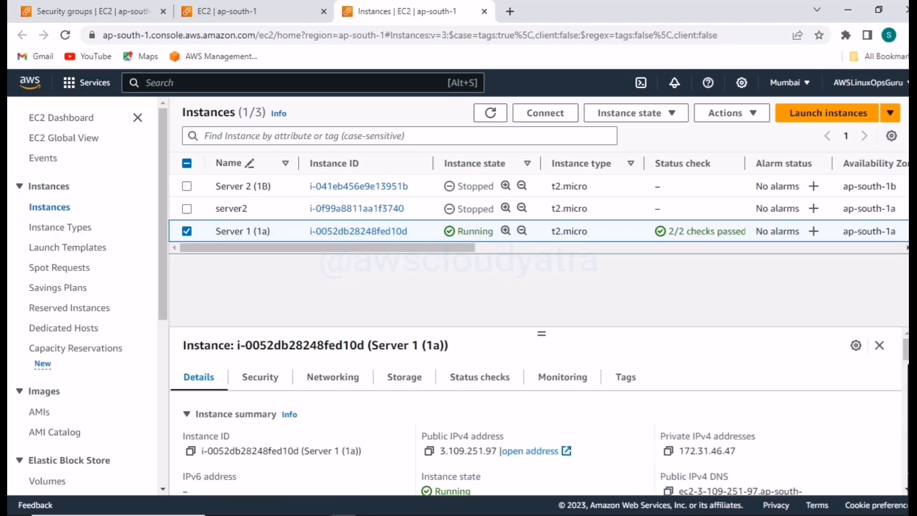
- Switch to PuTTY, enter 3.109.251.97 as the host, and set the webserver file as the SSH authentication private key
{"action": "left_click", "coordinate": [393, 506]}
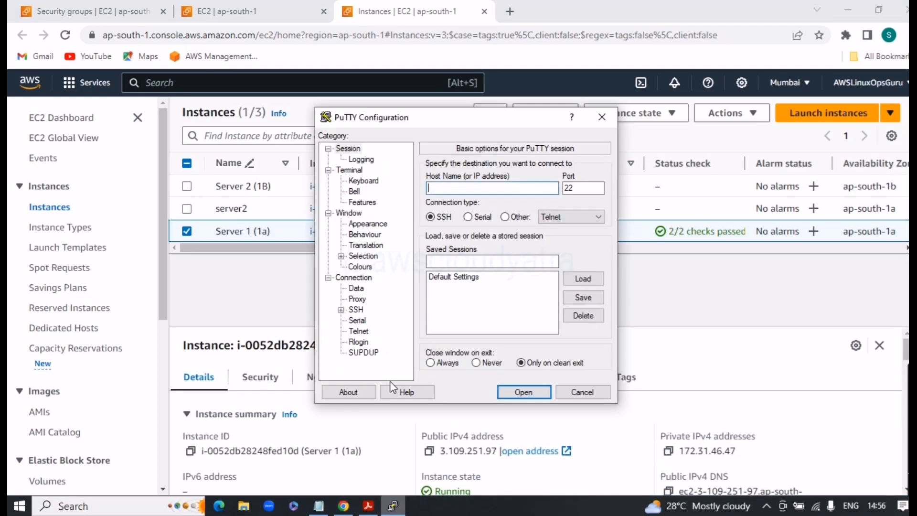
{"action": "key", "text": "ctrl+v"}
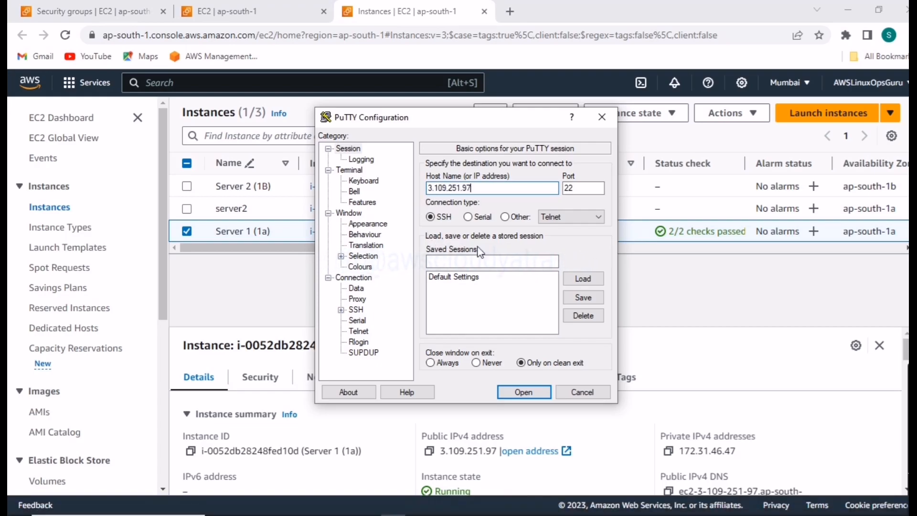
{"action": "left_click", "coordinate": [342, 310]}
{"action": "left_click", "coordinate": [354, 320]}
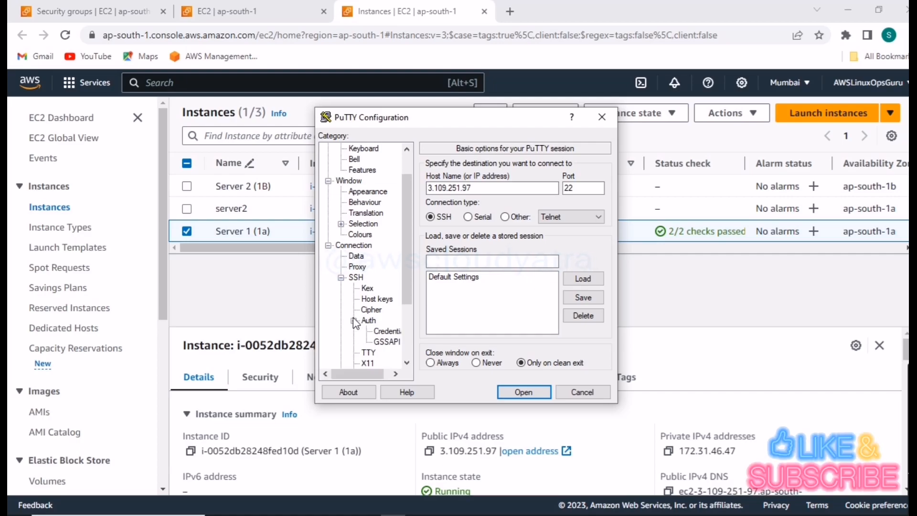
{"action": "left_click", "coordinate": [385, 331]}
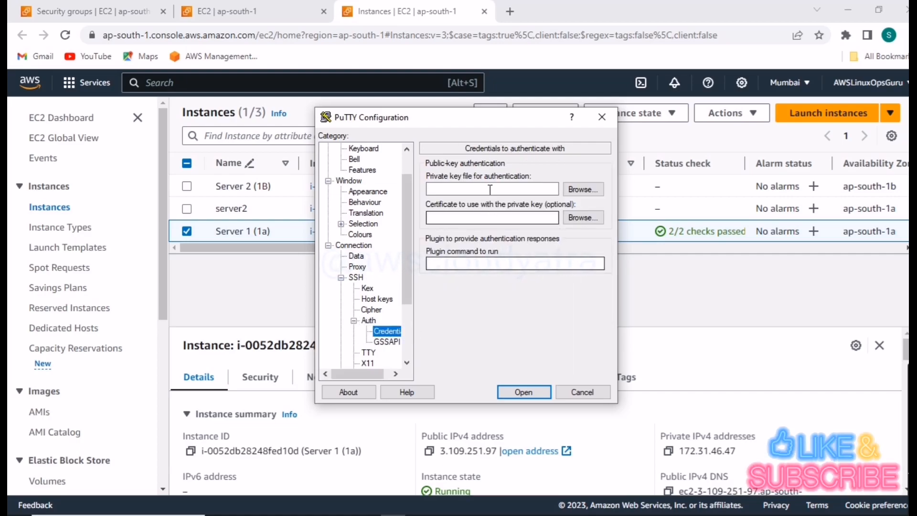
{"action": "left_click", "coordinate": [580, 190]}
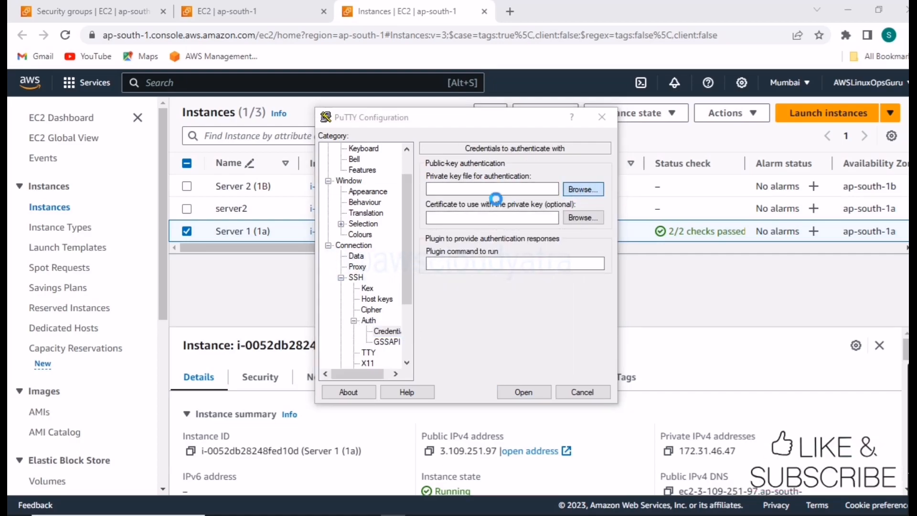
{"action": "left_click", "coordinate": [459, 245]}
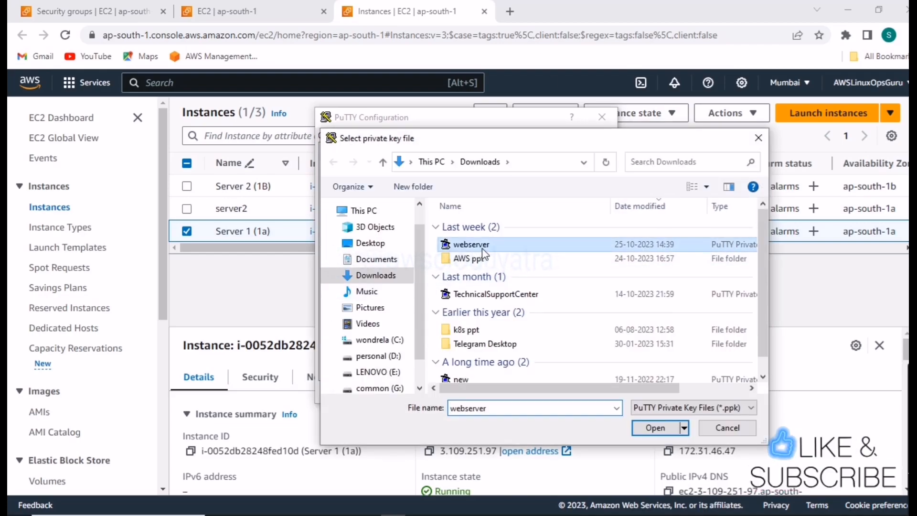
{"action": "left_click", "coordinate": [659, 428]}
- Open the SSH connection, accept the server's host key, and log in as ec2-user
{"action": "left_click", "coordinate": [524, 392]}
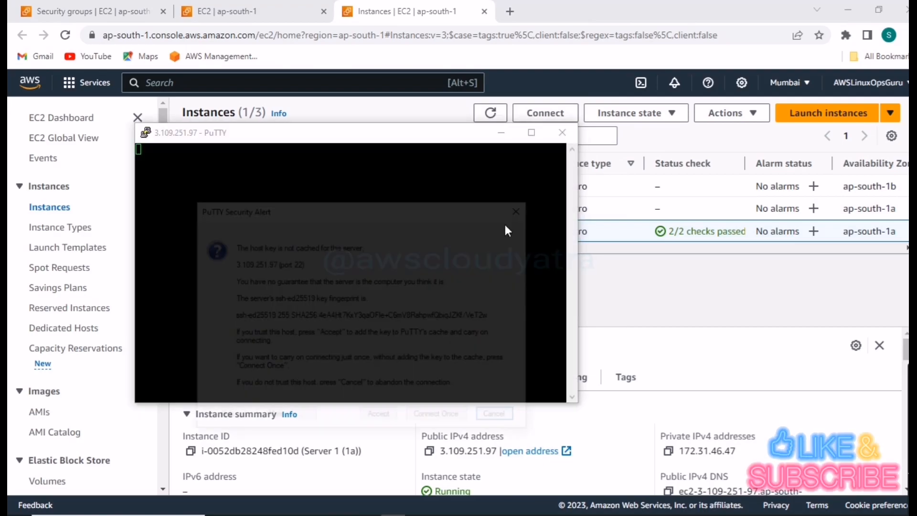
{"action": "left_click", "coordinate": [383, 413]}
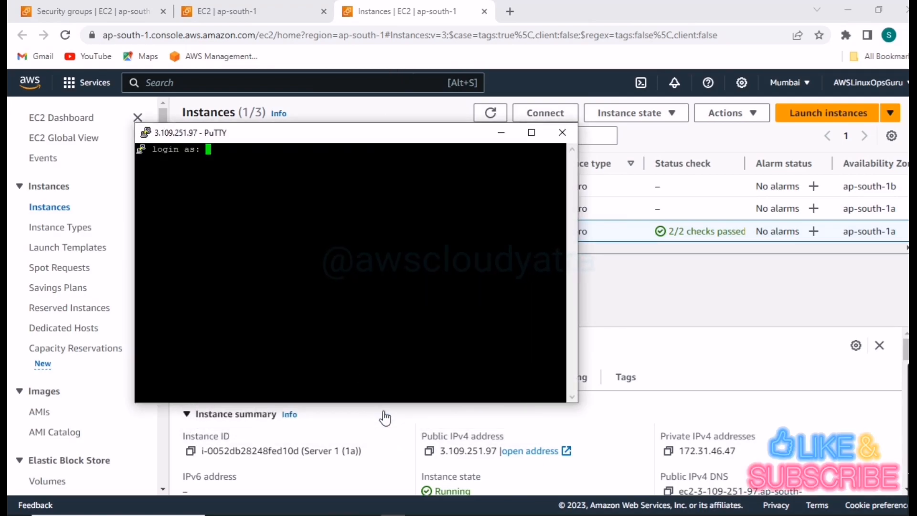
{"action": "type", "text": "ec2"}
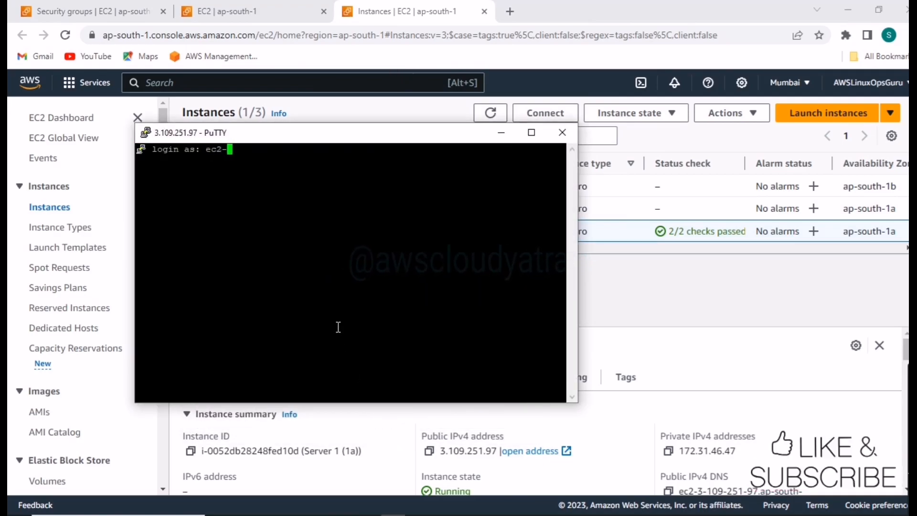
{"action": "type", "text": "-user"}
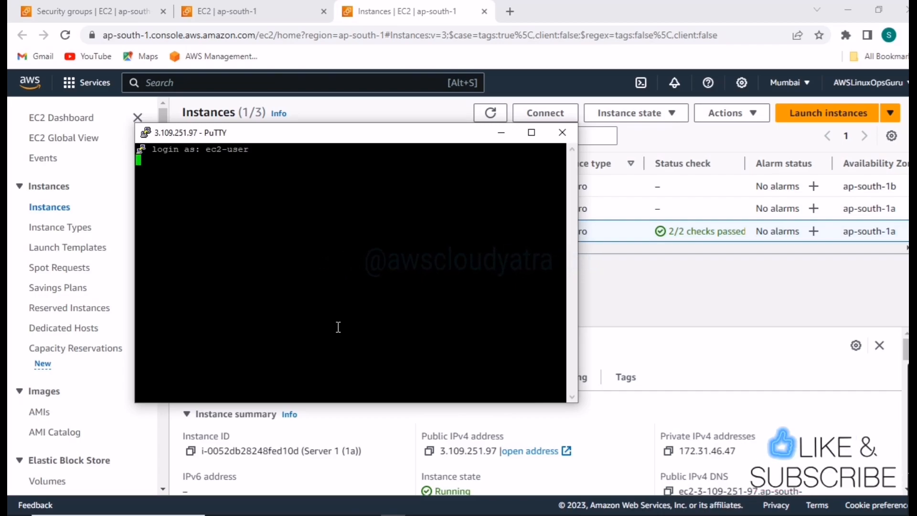
{"action": "key", "text": "Return"}
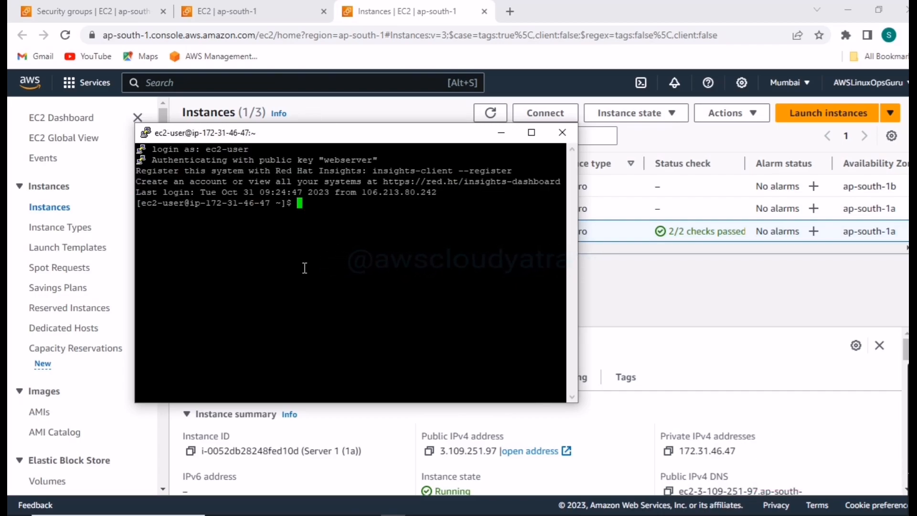
- Run Whoami in the SSH session, maximize the terminal window, and list the block devices with lsblk
{"action": "type", "text": "Whoami"}
{"action": "key", "text": "Return"}
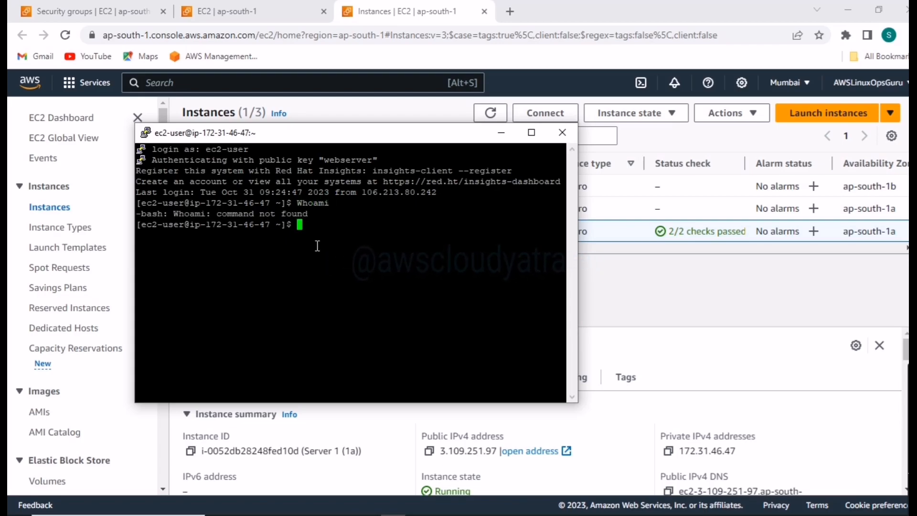
{"action": "left_click", "coordinate": [530, 129]}
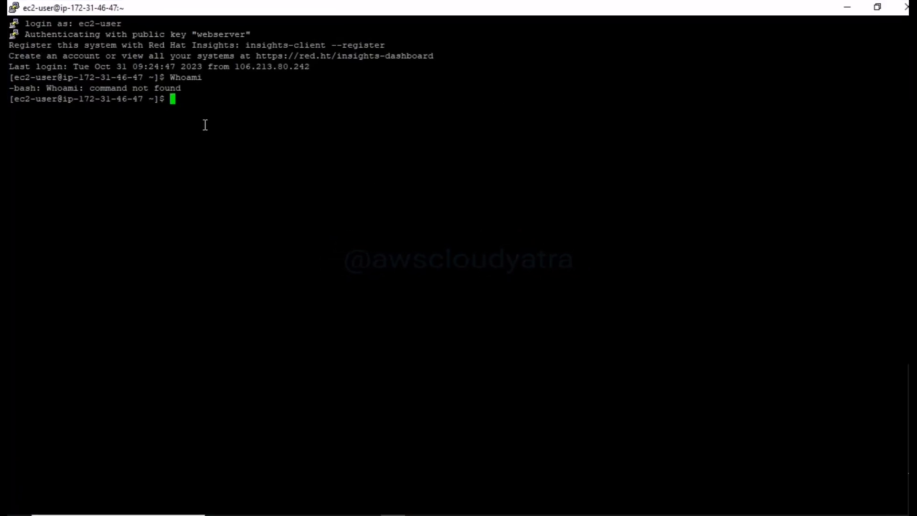
{"action": "type", "text": "lsblk"}
{"action": "key", "text": "Return"}
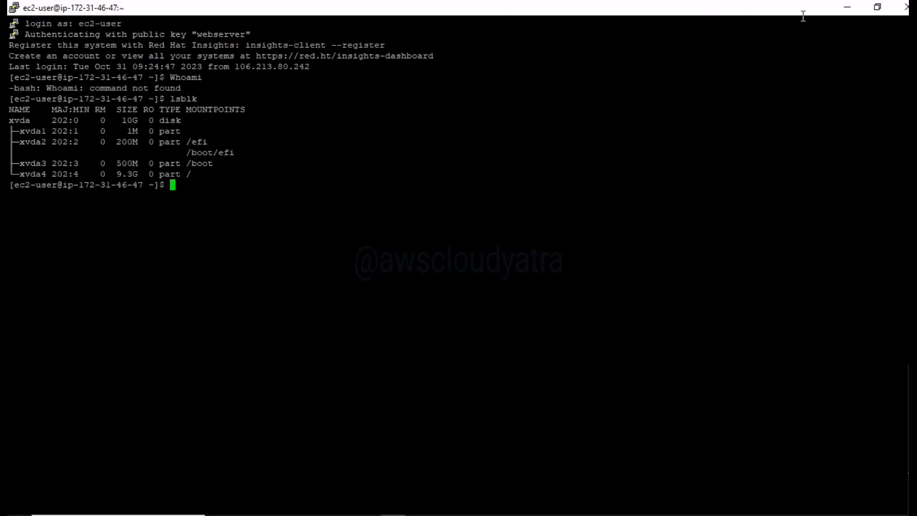
- Switch back to the EC2 console in Chrome and open the Elastic IP addresses list
{"action": "left_click", "coordinate": [848, 8]}
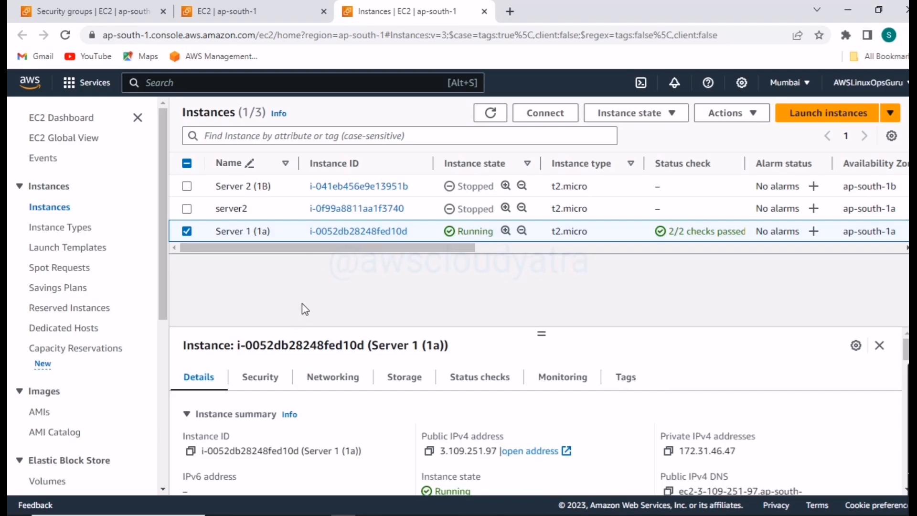
{"action": "scroll", "coordinate": [94, 298], "scroll_direction": "down", "scroll_amount": 5}
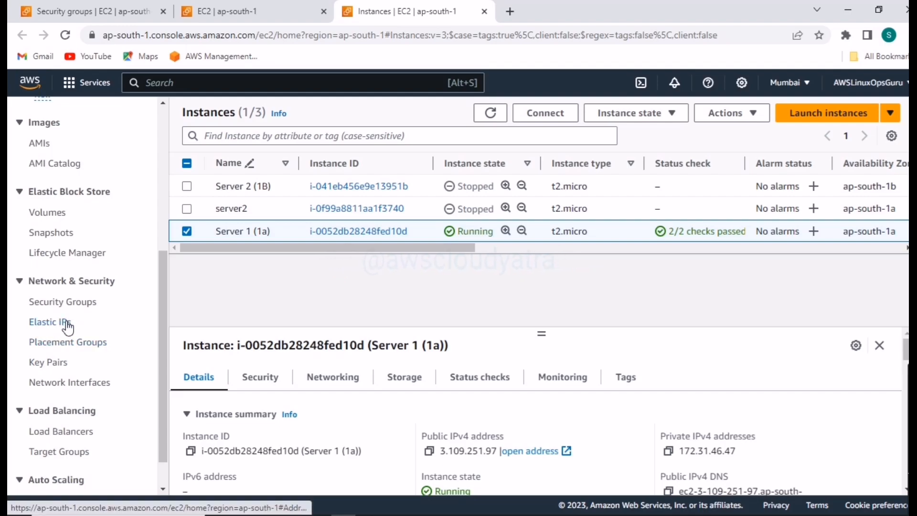
{"action": "left_click", "coordinate": [59, 323]}
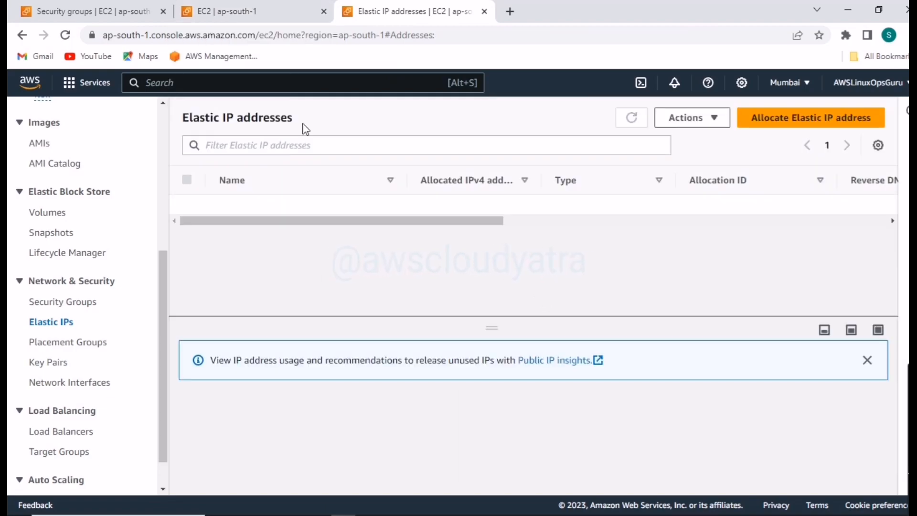
- Switch to the PuTTY session and end it with the exit command
{"action": "left_click", "coordinate": [396, 508]}
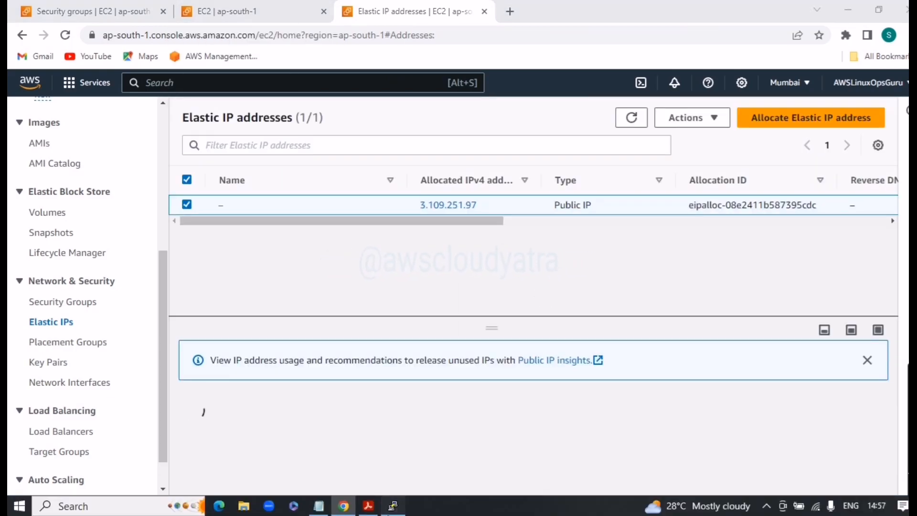
{"action": "type", "text": "exit"}
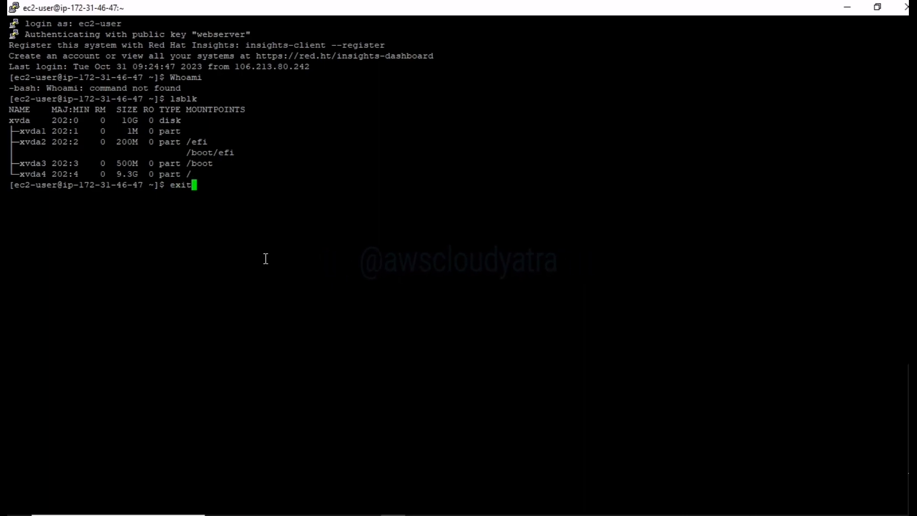
{"action": "key", "text": "Return"}
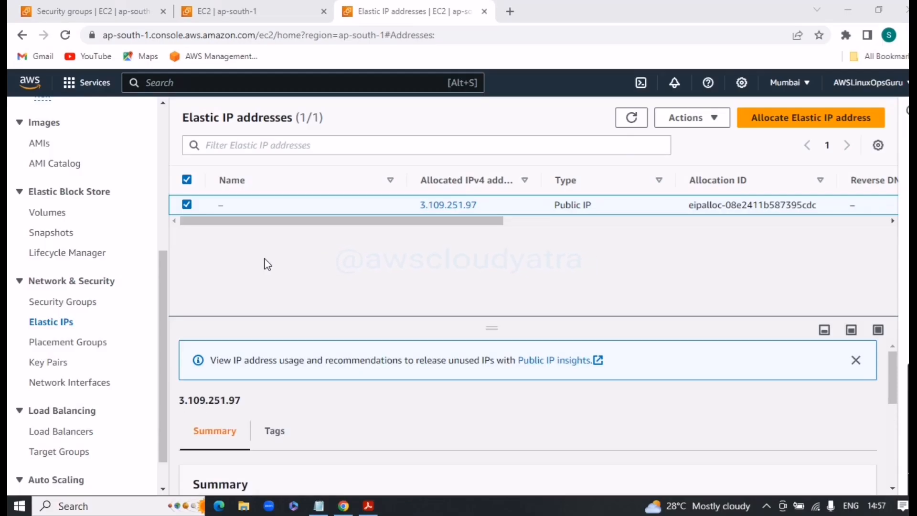
- In the browser tab with the filtered Elastic IP list, dismiss the association notice and view the allocated address's row
{"action": "left_click", "coordinate": [266, 5]}
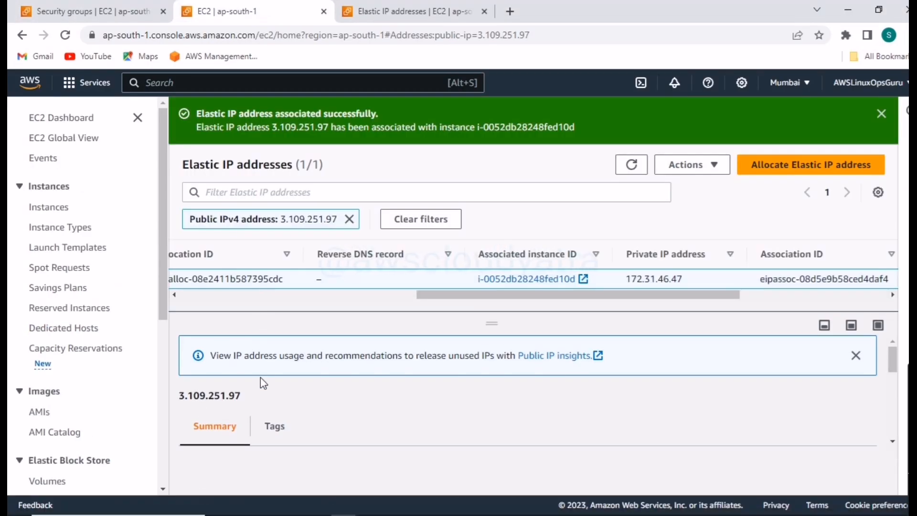
{"action": "left_click", "coordinate": [879, 114]}
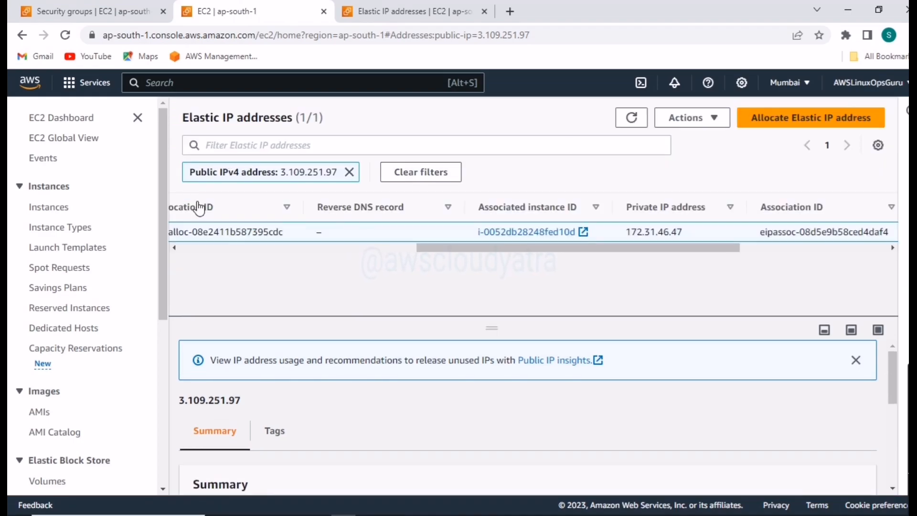
{"action": "left_click_drag", "start_coordinate": [436, 249], "coordinate": [240, 262]}
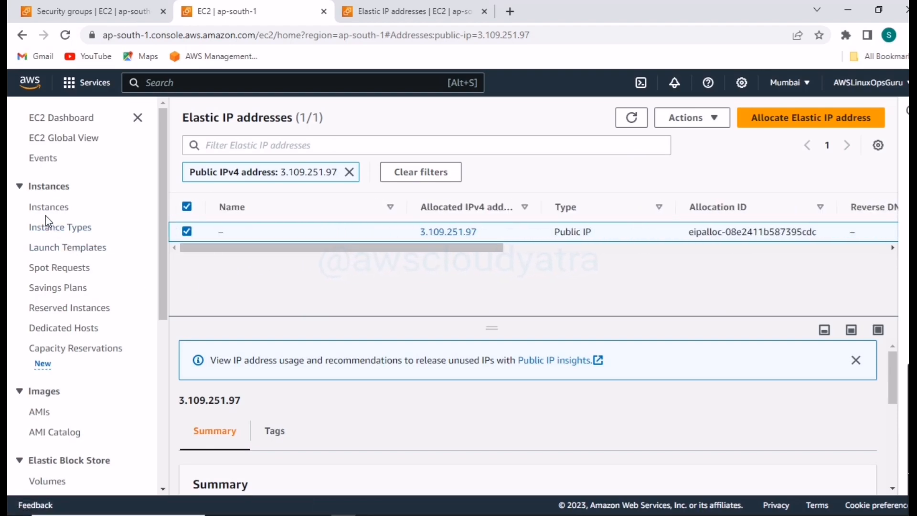
{"action": "left_click", "coordinate": [369, 14]}
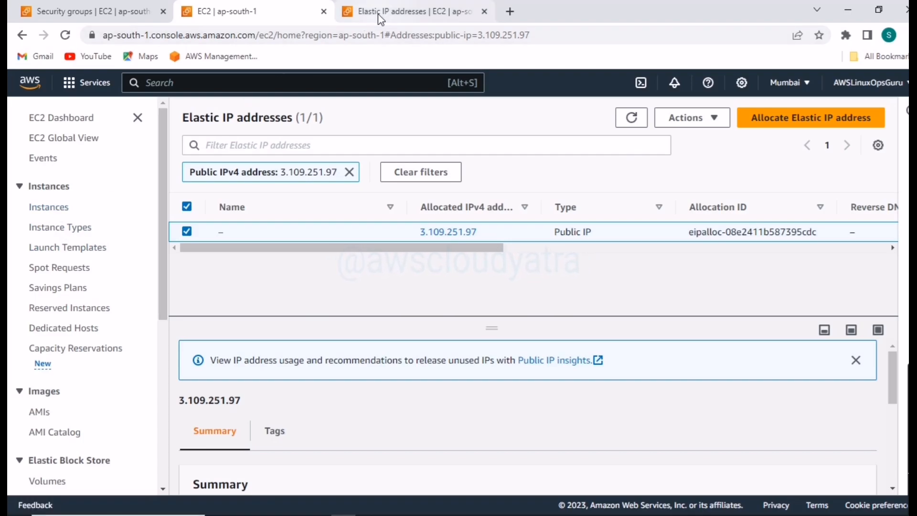
{"action": "left_click", "coordinate": [279, 16]}
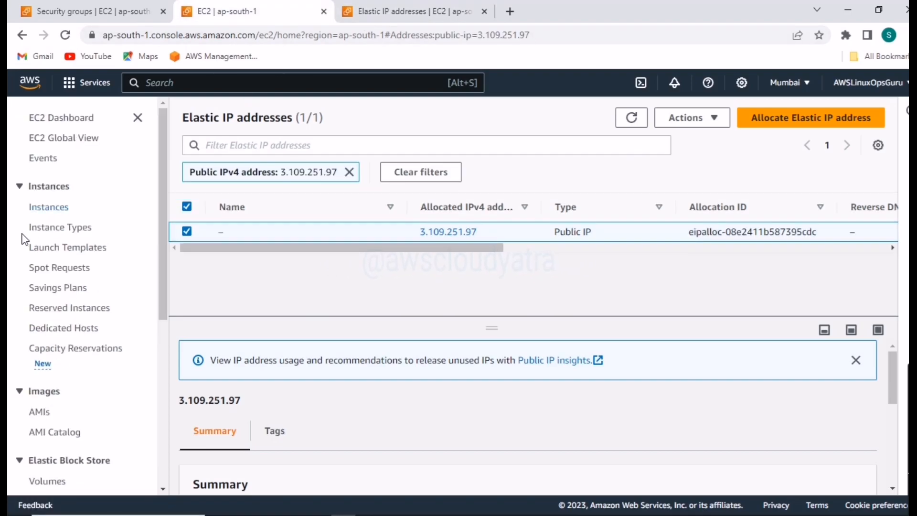
- Open the Instances page in a new browser tab, checking the Elastic IP addresses list before viewing it
{"action": "right_click", "coordinate": [64, 208]}
{"action": "left_click", "coordinate": [132, 218]}
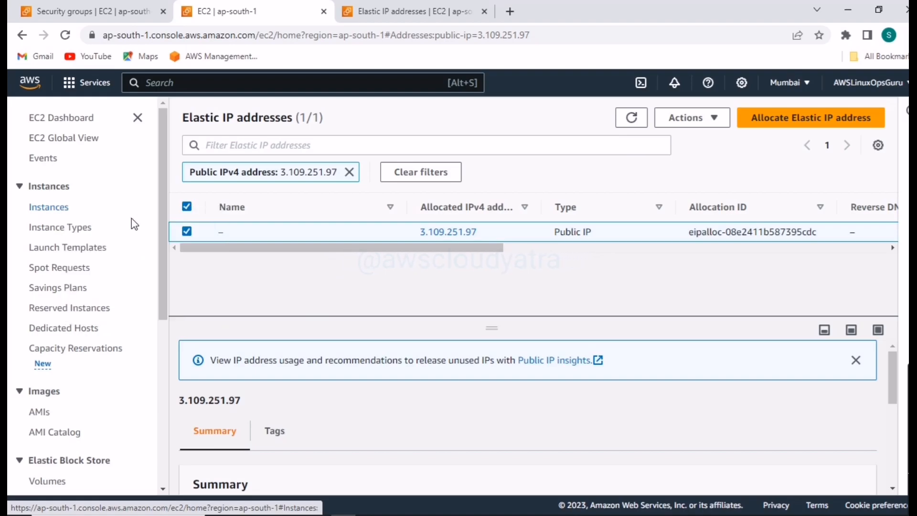
{"action": "left_click", "coordinate": [601, 10]}
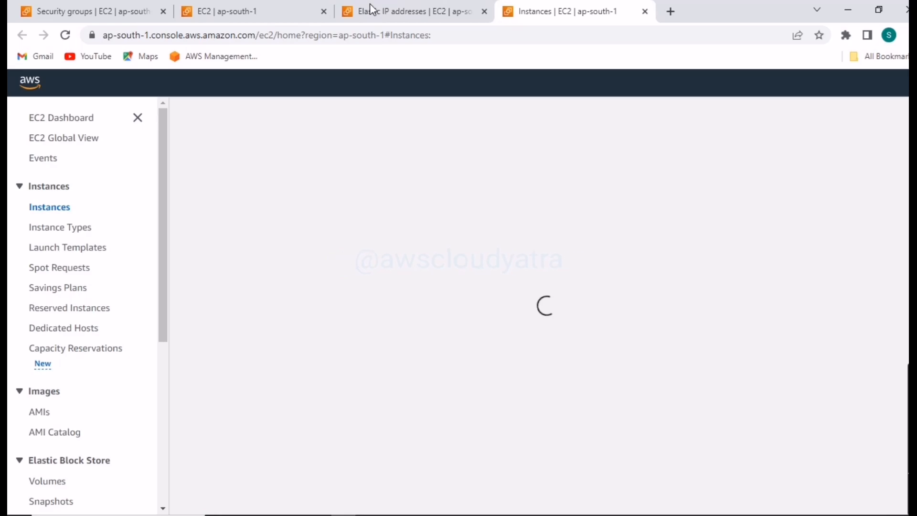
{"action": "left_click", "coordinate": [393, 10]}
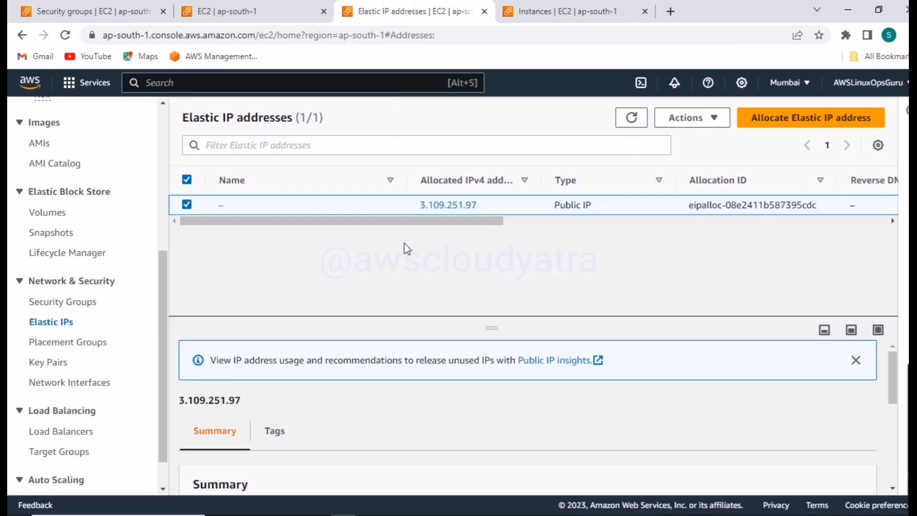
{"action": "left_click_drag", "start_coordinate": [440, 222], "coordinate": [319, 268]}
{"action": "left_click", "coordinate": [504, 14]}
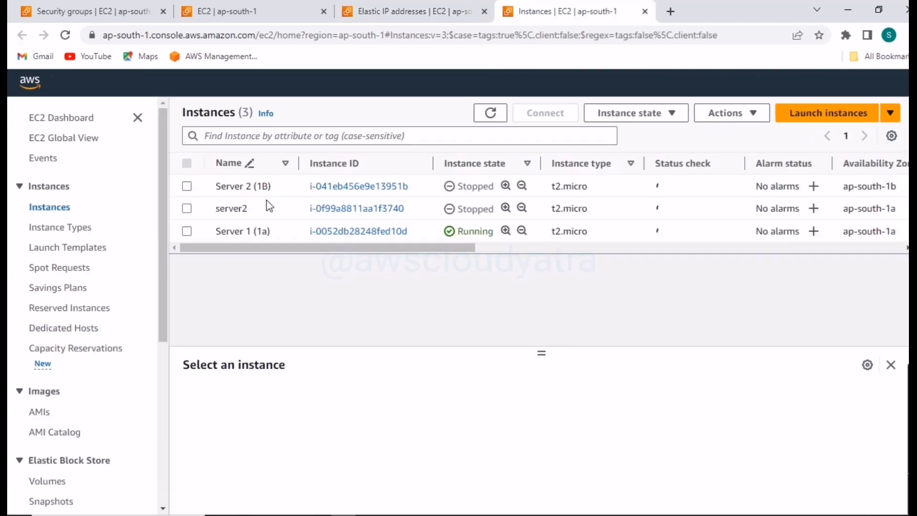
- Stop the Server 1 (1a) instance and refresh the instances list
{"action": "left_click", "coordinate": [187, 232]}
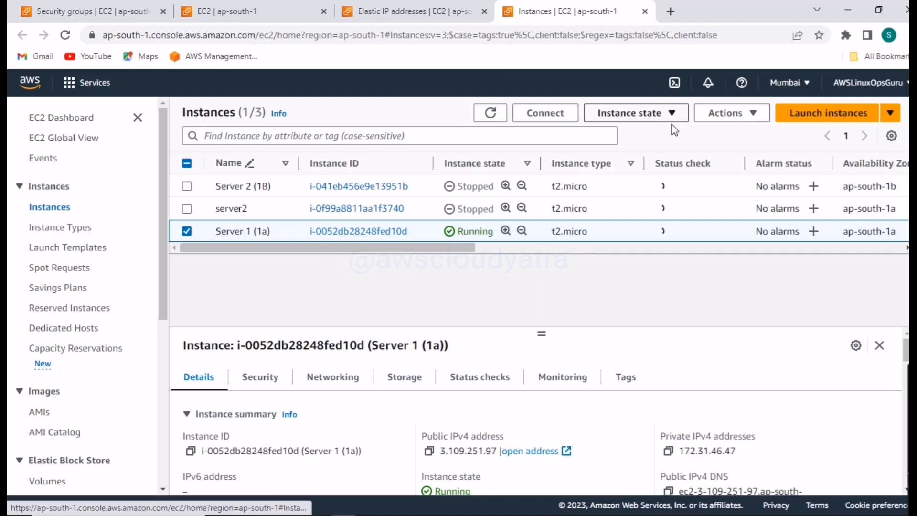
{"action": "left_click", "coordinate": [756, 117]}
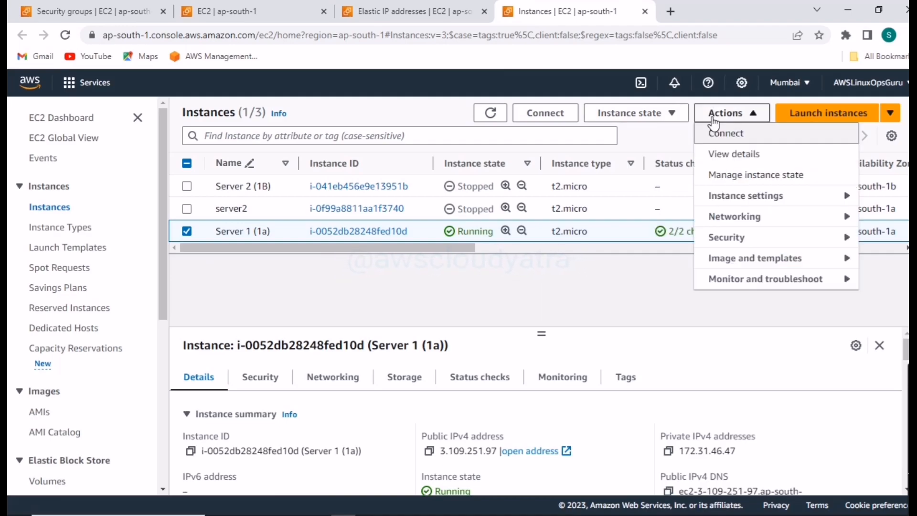
{"action": "left_click", "coordinate": [553, 310]}
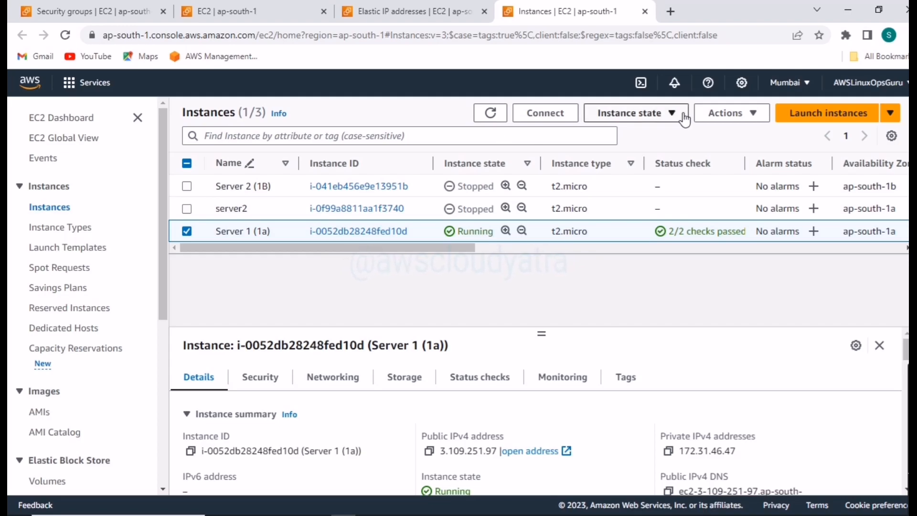
{"action": "left_click", "coordinate": [631, 114]}
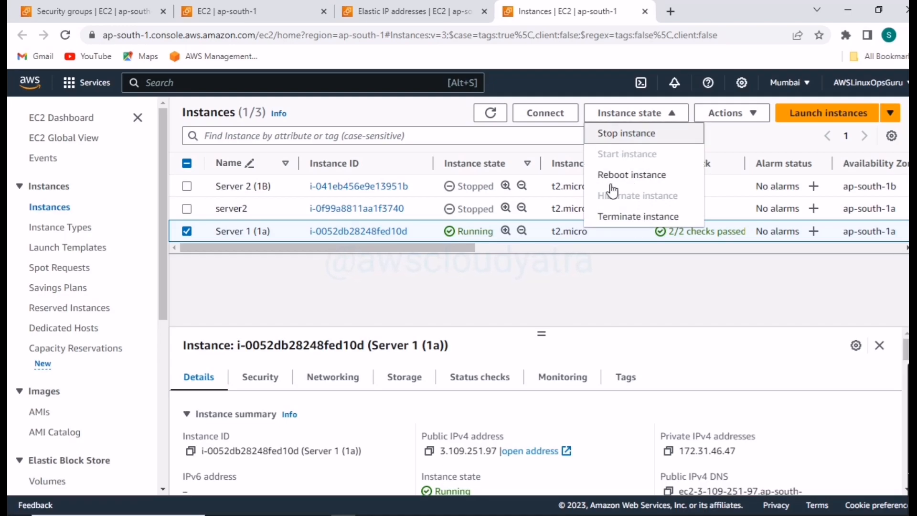
{"action": "left_click", "coordinate": [623, 133]}
{"action": "left_click", "coordinate": [704, 354]}
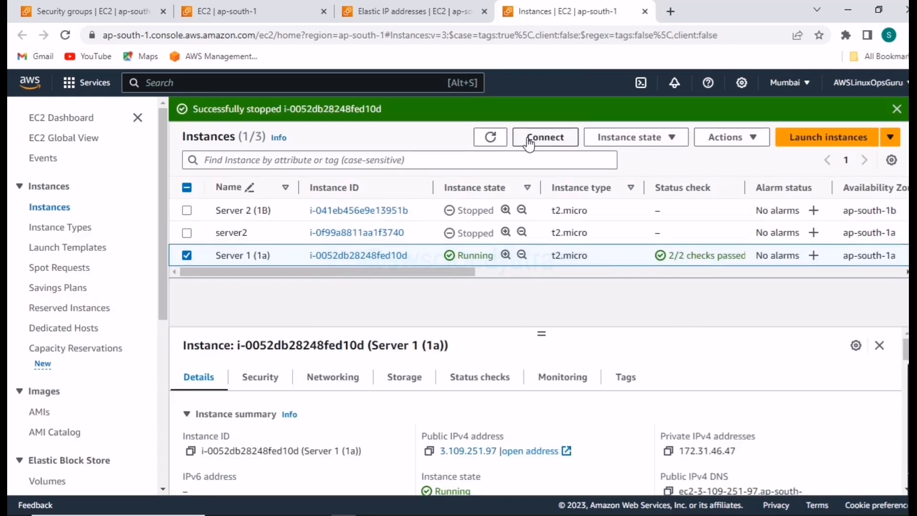
{"action": "left_click", "coordinate": [491, 137]}
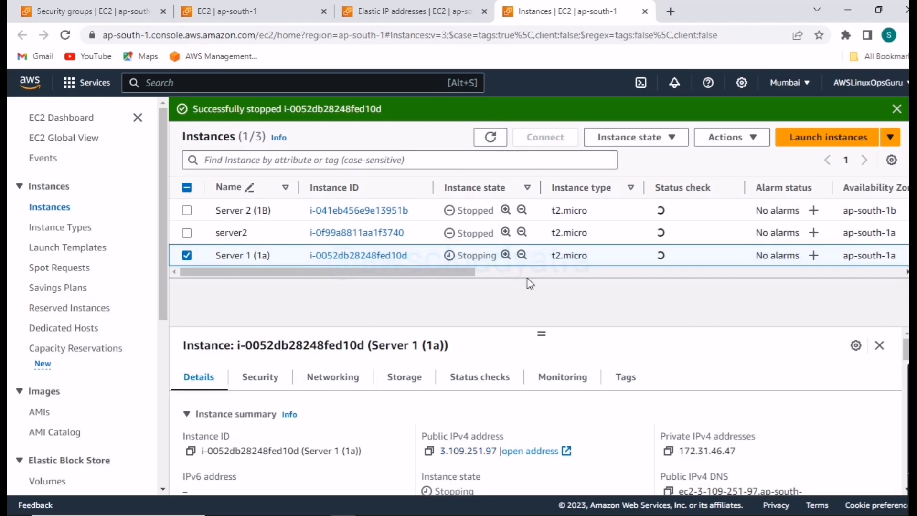
- Refresh the instances list and try to release the allocated Elastic IP address, reading the release dialog before cancelling it
{"action": "left_click", "coordinate": [491, 137]}
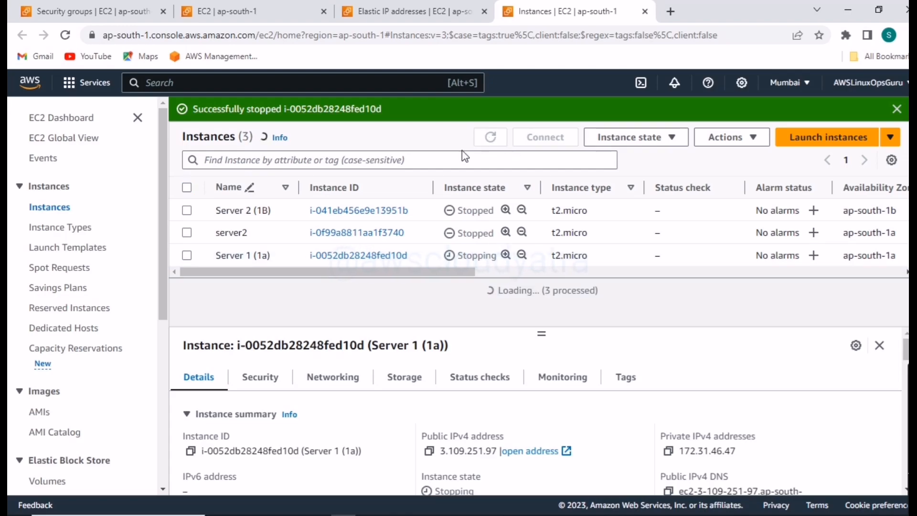
{"action": "left_click", "coordinate": [430, 12]}
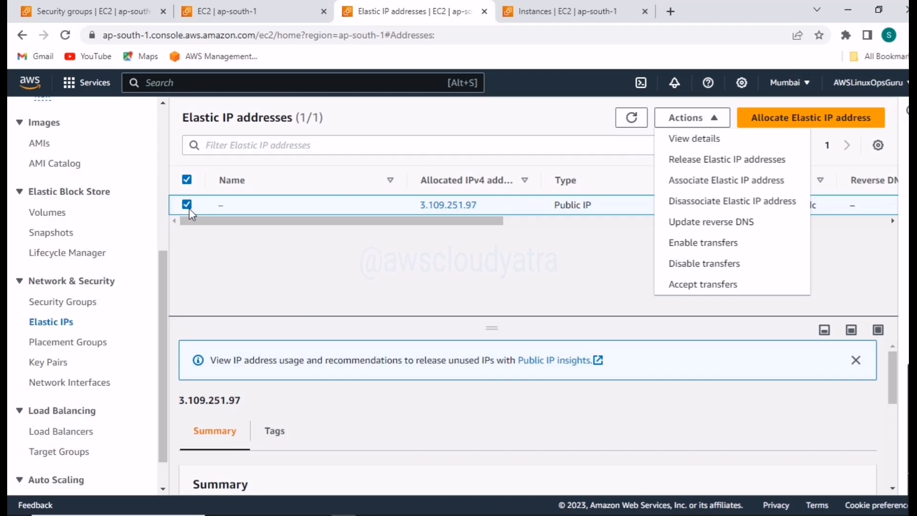
{"action": "left_click", "coordinate": [721, 163]}
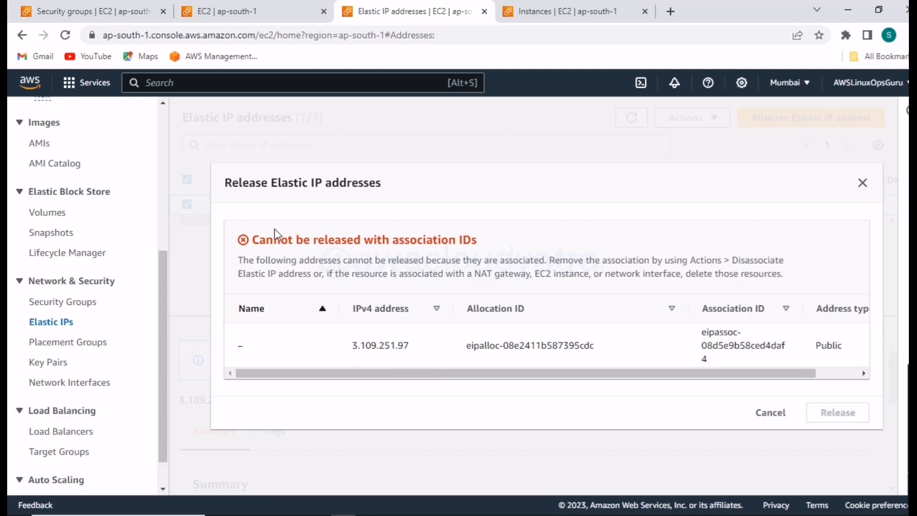
{"action": "left_click_drag", "start_coordinate": [254, 244], "coordinate": [509, 247]}
{"action": "left_click_drag", "start_coordinate": [566, 373], "coordinate": [436, 417]}
{"action": "left_click", "coordinate": [763, 415]}
- Refresh the instances list again and retry releasing the Elastic IP address, reviewing its association details before cancelling
{"action": "key", "text": "ctrl+Tab"}
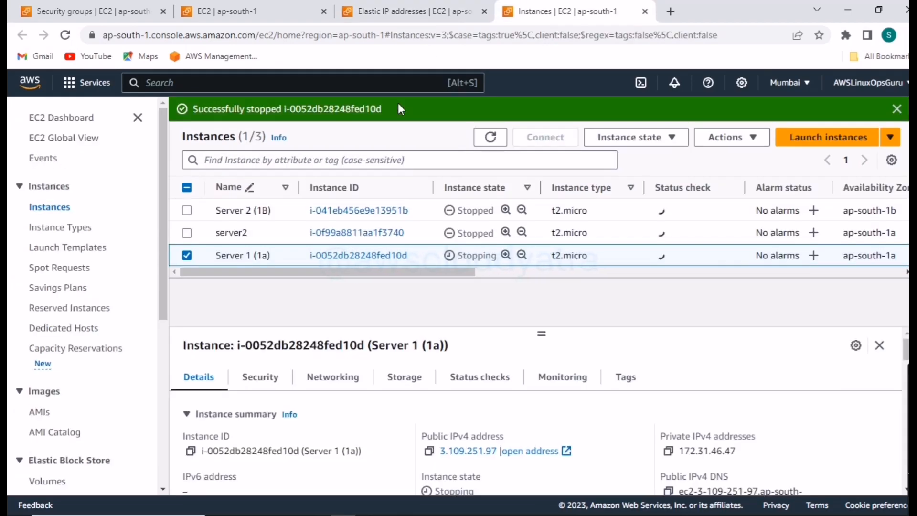
{"action": "double_click", "coordinate": [490, 139]}
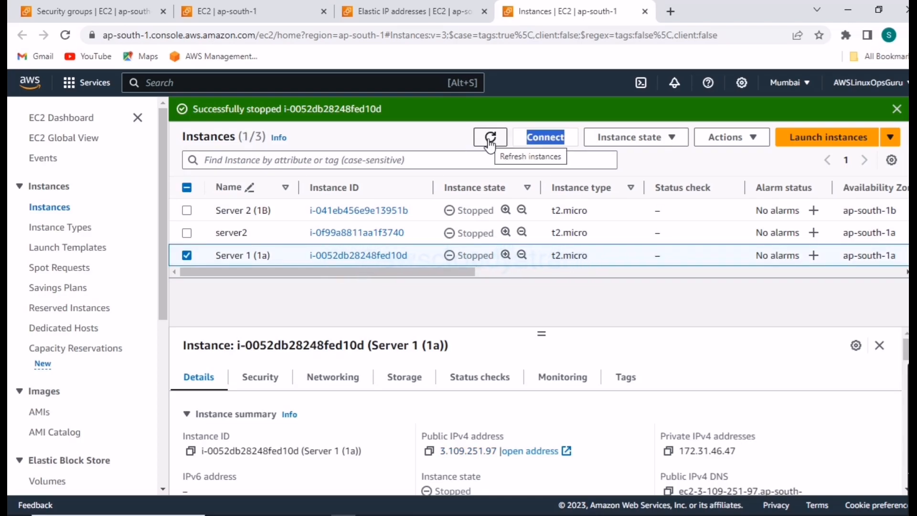
{"action": "left_click", "coordinate": [396, 15]}
{"action": "left_click", "coordinate": [706, 125]}
{"action": "left_click", "coordinate": [711, 157]}
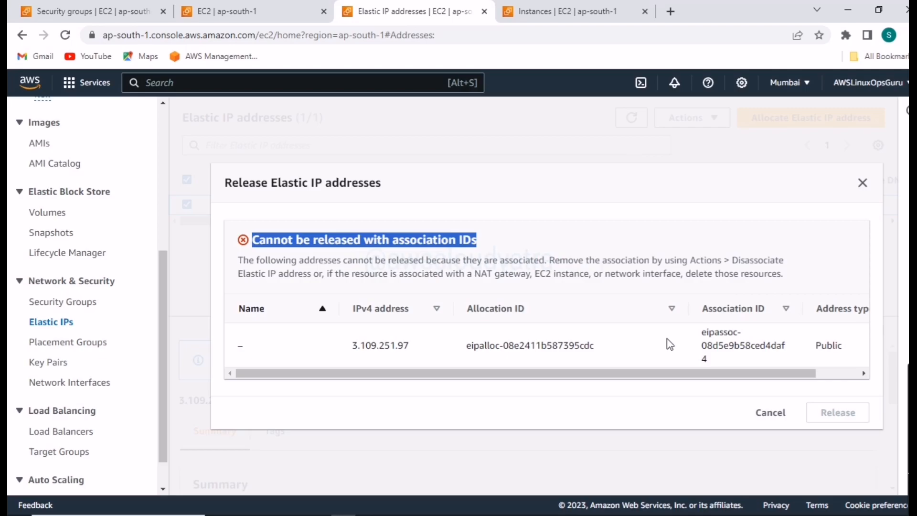
{"action": "left_click_drag", "start_coordinate": [487, 375], "coordinate": [591, 396]}
{"action": "left_click", "coordinate": [549, 397]}
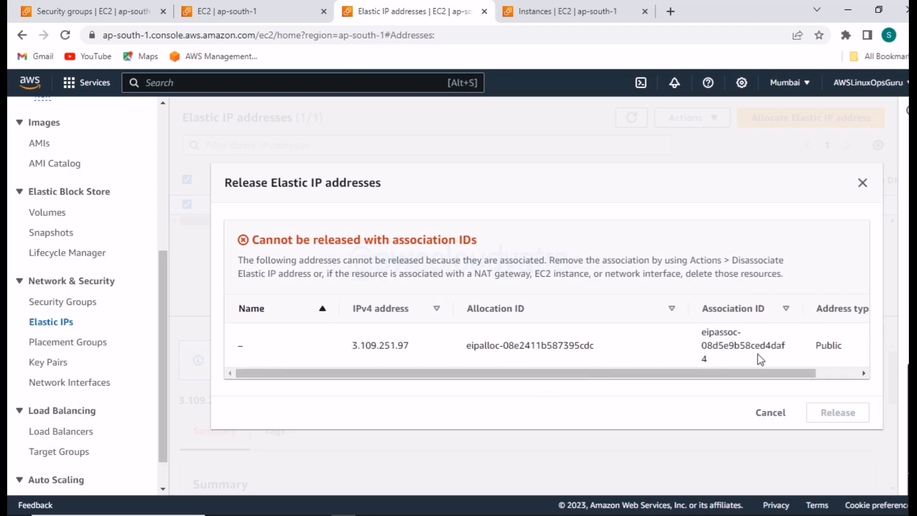
{"action": "left_click", "coordinate": [770, 413]}
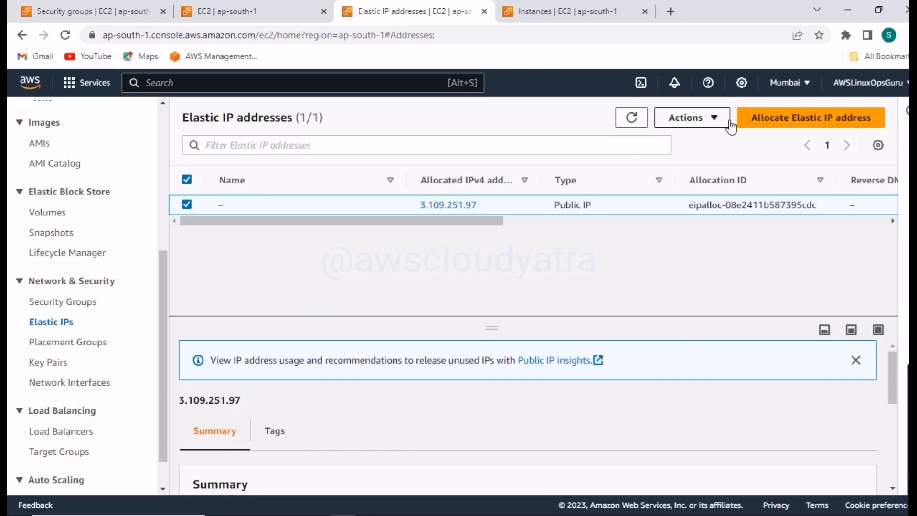
{"action": "left_click", "coordinate": [713, 120]}
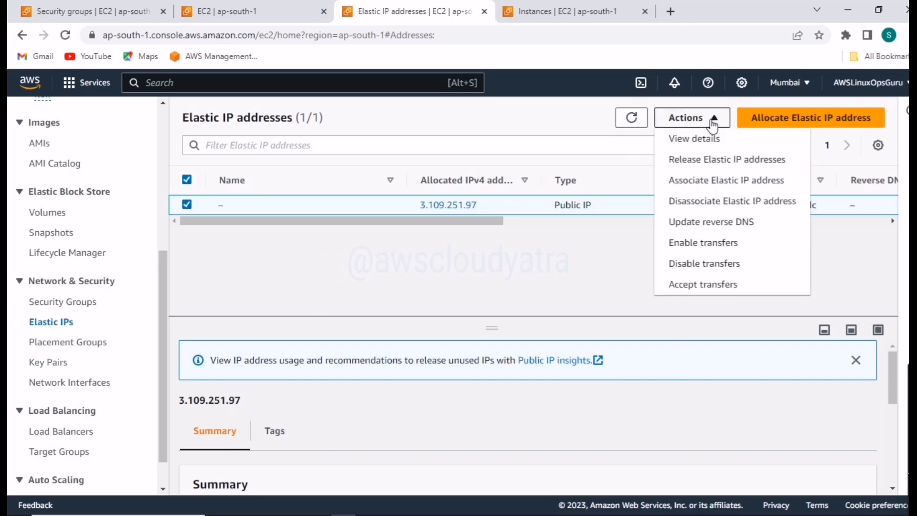
{"action": "left_click", "coordinate": [710, 202]}
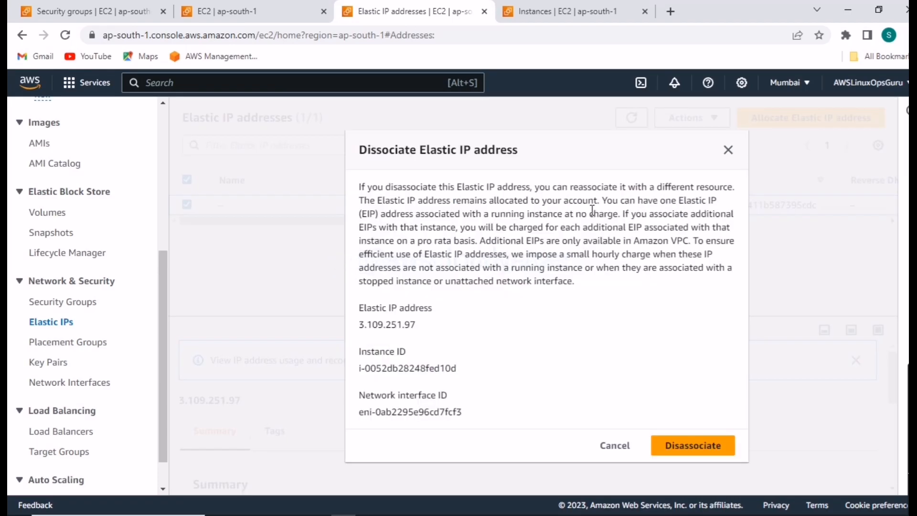
{"action": "left_click", "coordinate": [728, 150]}
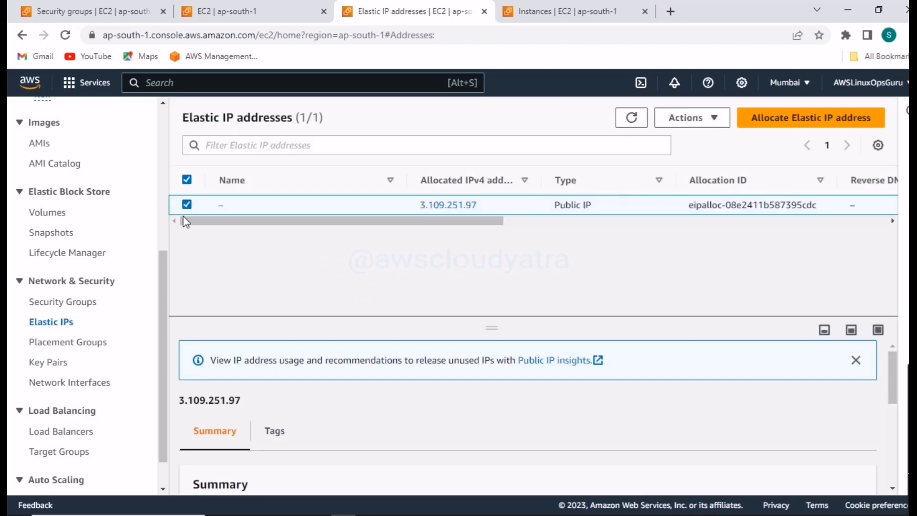
- Disassociate the Elastic IP address 3.109.251.97 from the Server 1 (1a) instance
{"action": "left_click", "coordinate": [702, 119]}
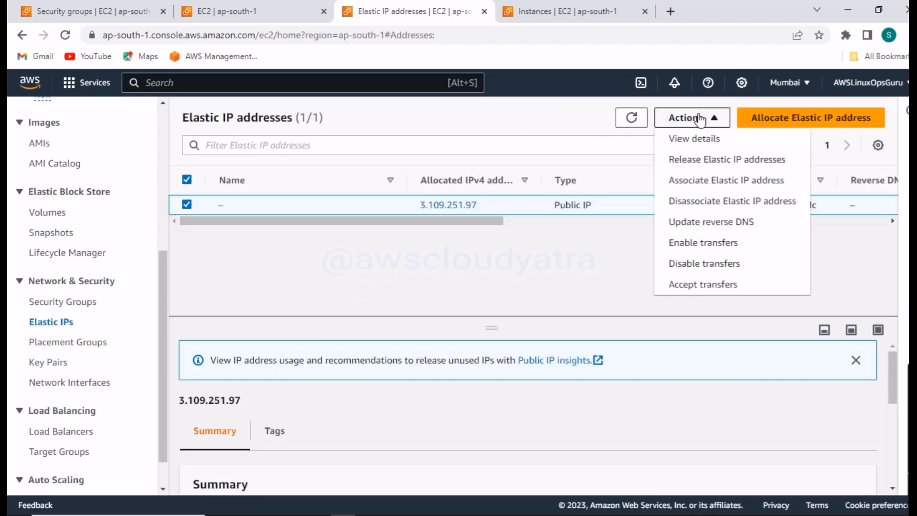
{"action": "left_click", "coordinate": [746, 201]}
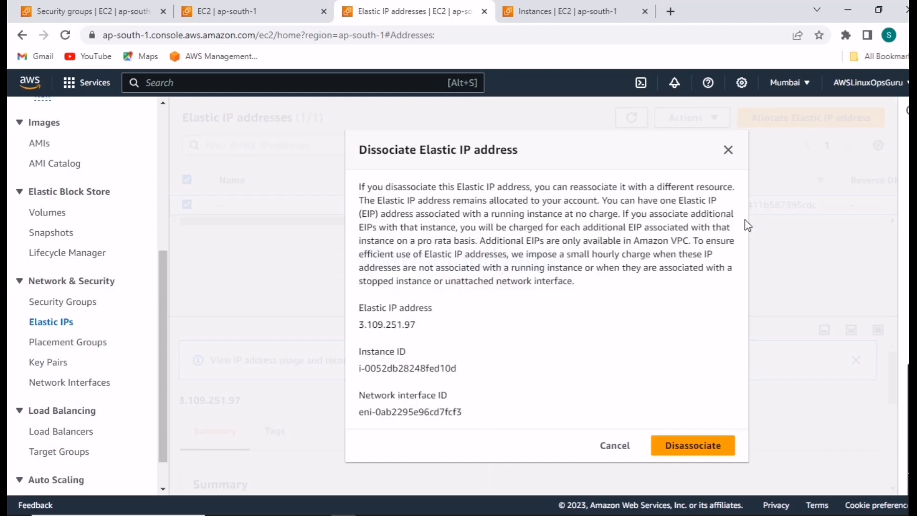
{"action": "left_click", "coordinate": [669, 445]}
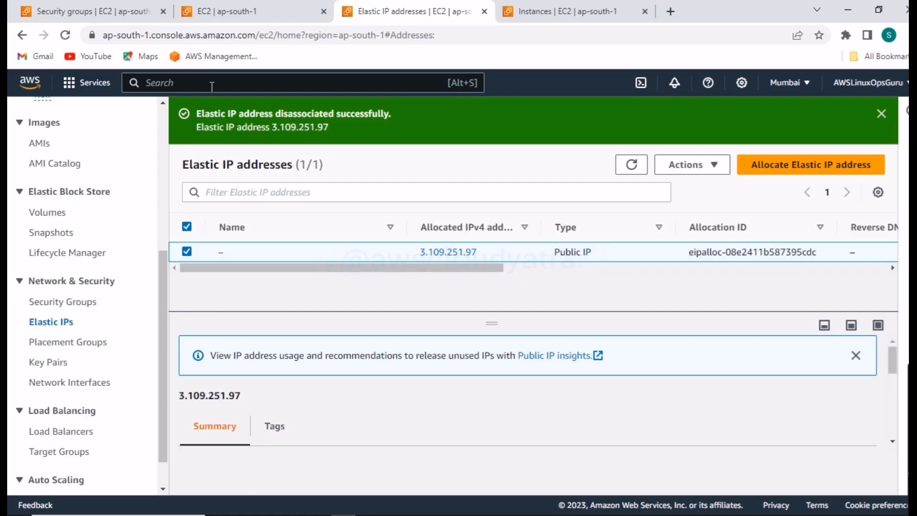
- Refresh the instances list and examine Server 1 (1a)'s public and private IPv4 addresses in its instance and networking details
{"action": "left_click", "coordinate": [612, 13]}
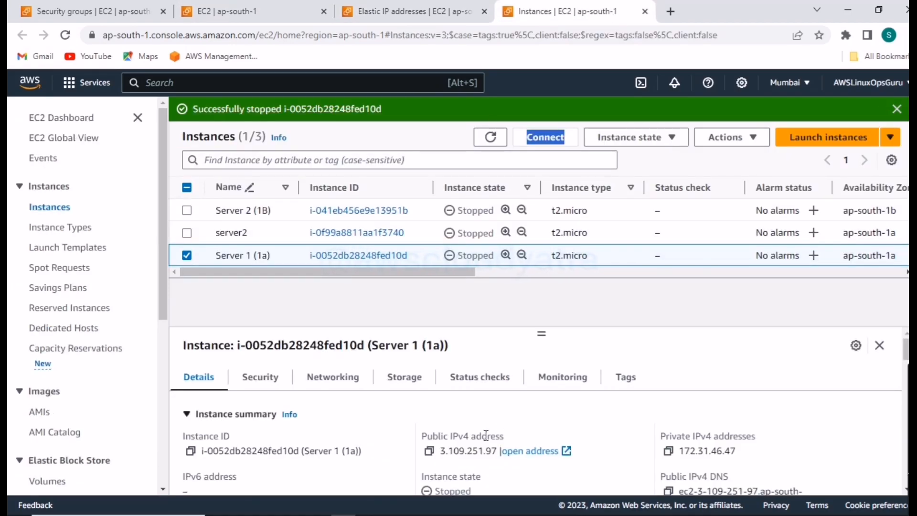
{"action": "left_click", "coordinate": [497, 141]}
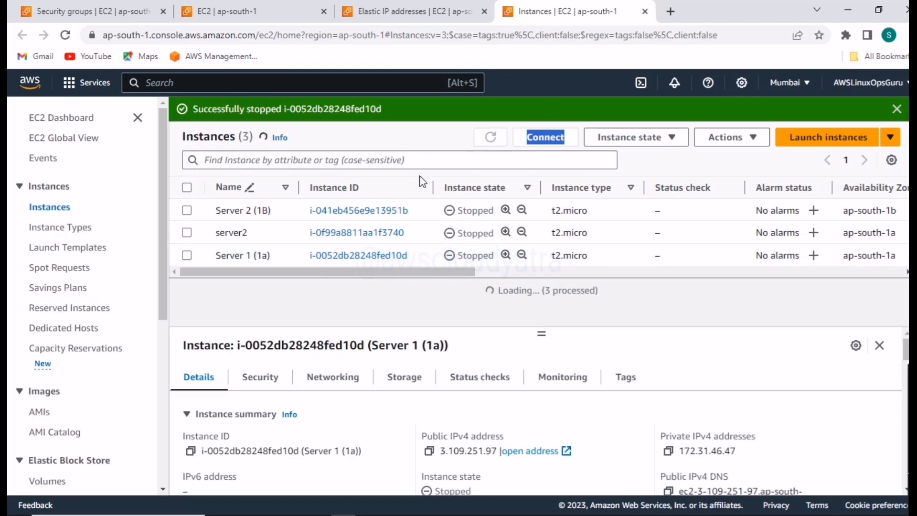
{"action": "left_click", "coordinate": [356, 261]}
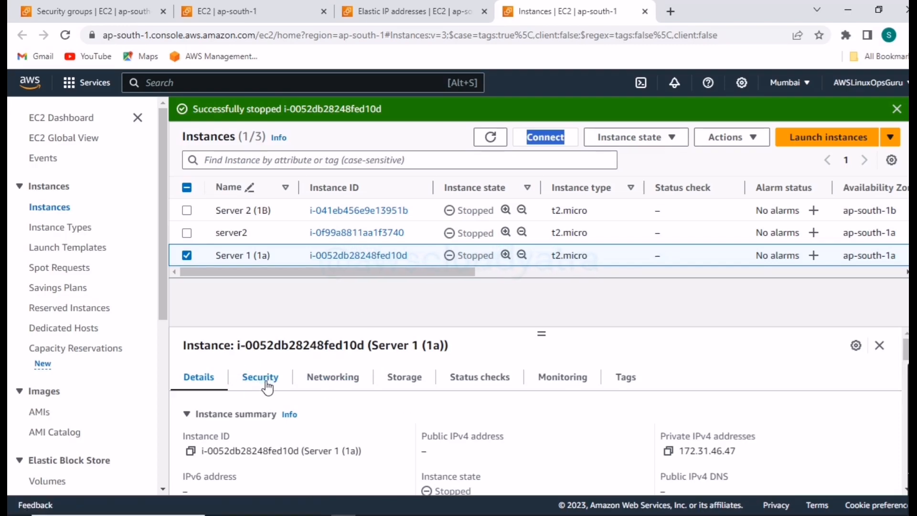
{"action": "left_click", "coordinate": [334, 381]}
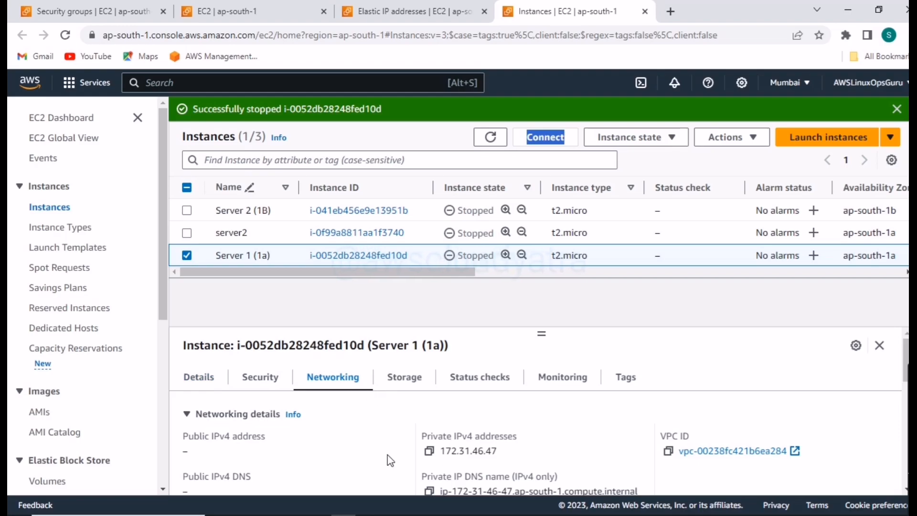
{"action": "left_click_drag", "start_coordinate": [497, 451], "coordinate": [444, 456]}
{"action": "scroll", "coordinate": [348, 460], "scroll_direction": "down", "scroll_amount": 3}
{"action": "scroll", "coordinate": [297, 449], "scroll_direction": "up", "scroll_amount": 3}
- Release the Elastic IP address 3.109.251.97 from the account and dismiss the release notice
{"action": "left_click", "coordinate": [477, 15]}
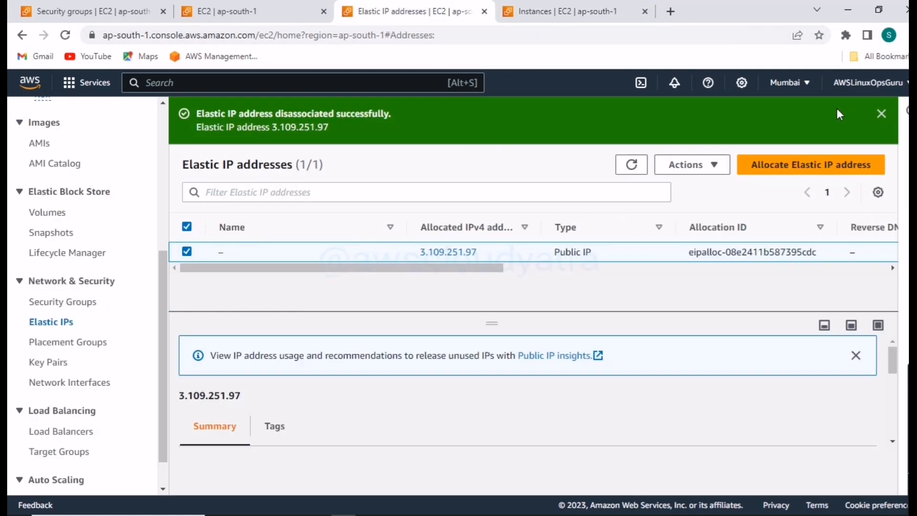
{"action": "left_click", "coordinate": [693, 164]}
{"action": "left_click", "coordinate": [697, 207]}
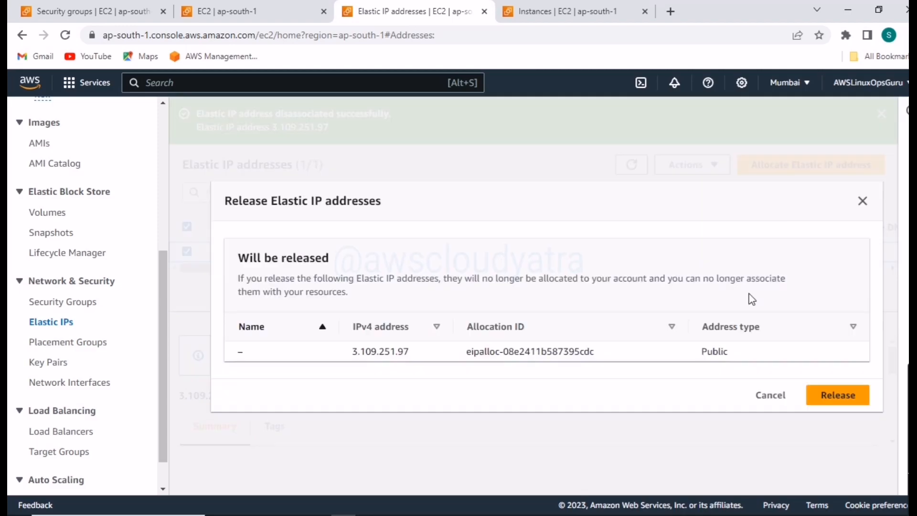
{"action": "left_click", "coordinate": [818, 396]}
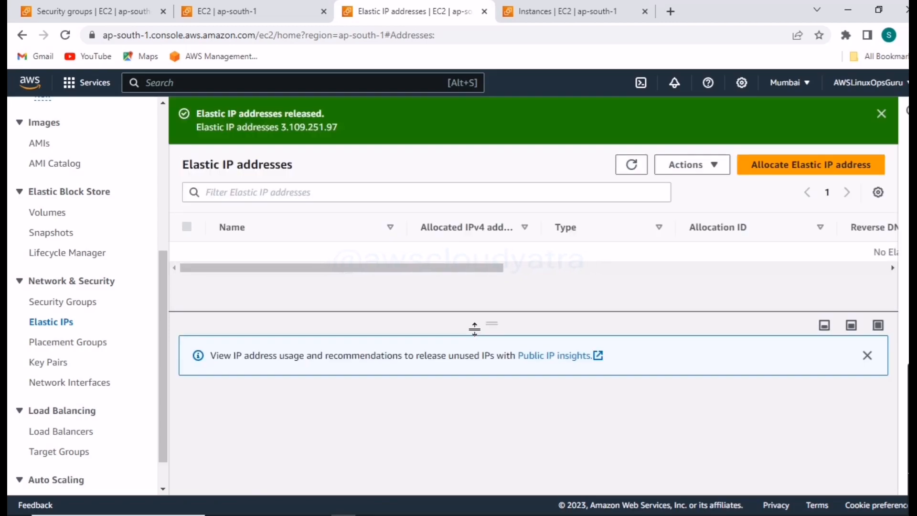
{"action": "left_click", "coordinate": [883, 117]}
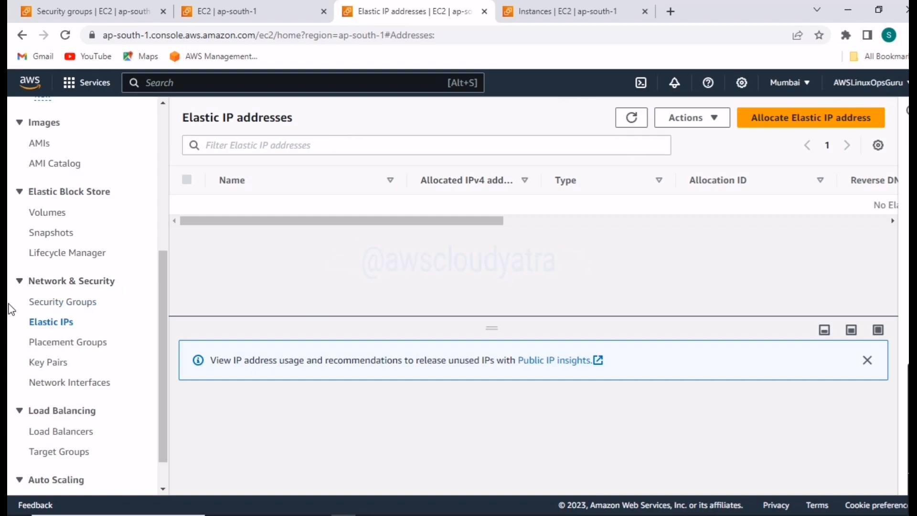
- Refresh the Elastic IP addresses list and check whether any addresses remain allocated in the region
{"action": "left_click", "coordinate": [632, 117]}
{"action": "left_click_drag", "start_coordinate": [465, 221], "coordinate": [620, 221]}
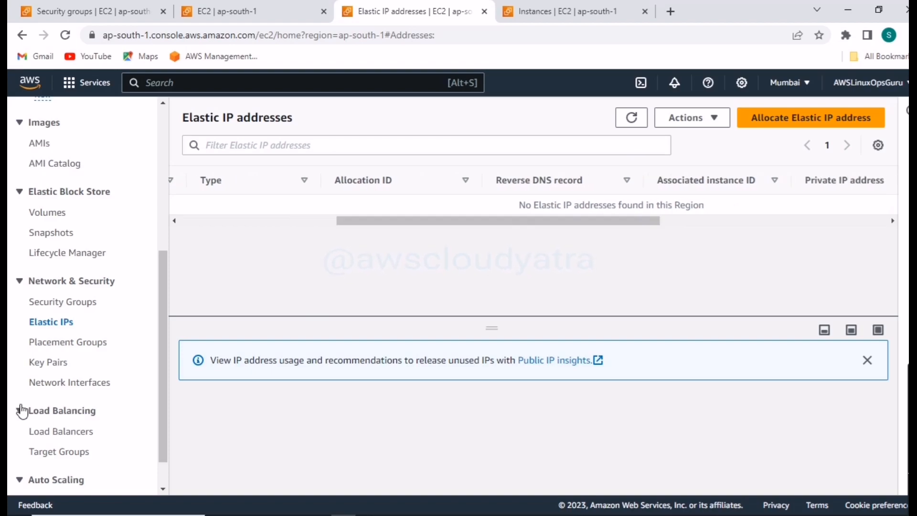
{"action": "scroll", "coordinate": [90, 379], "scroll_direction": "down", "scroll_amount": 1}
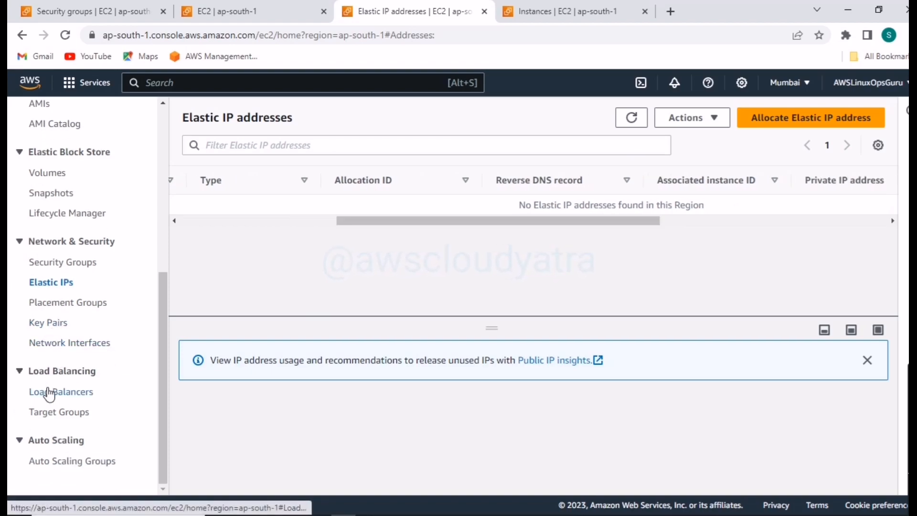